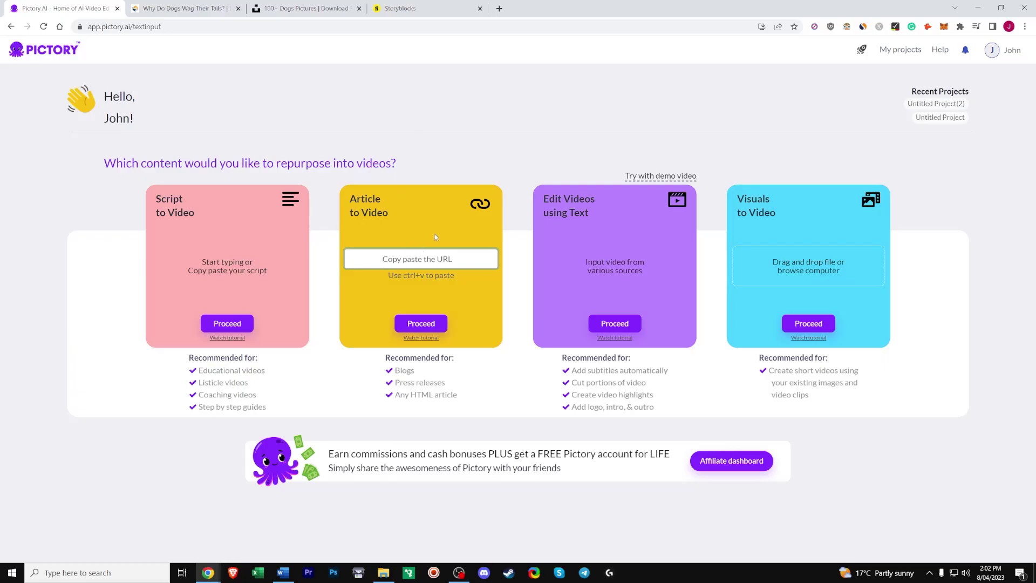
Review the Live Science 'Why Do Dogs Wag Their Tails?' article, then return to Pictory.
left_click(183, 8)
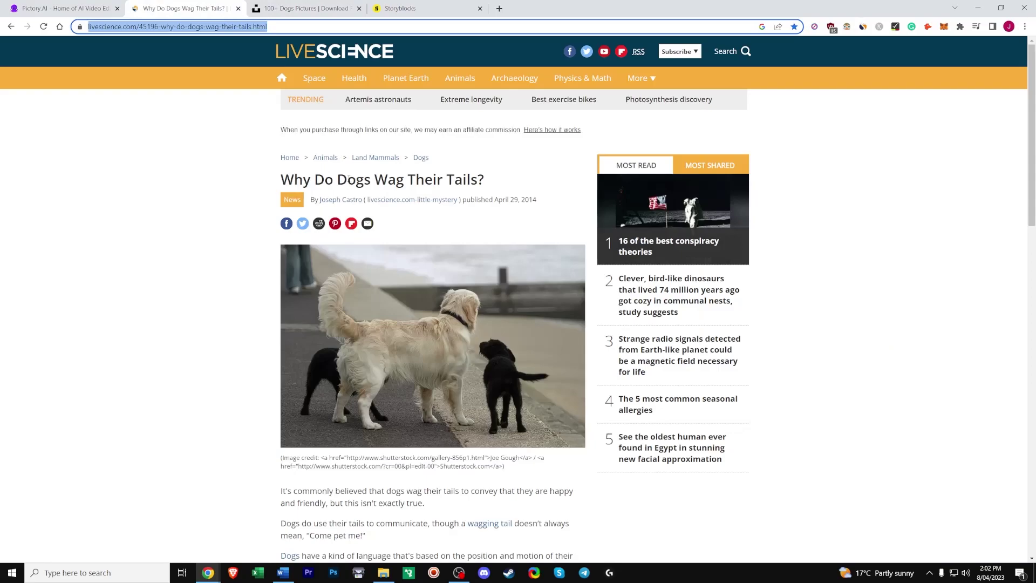
scroll(468, 181, "down", 5)
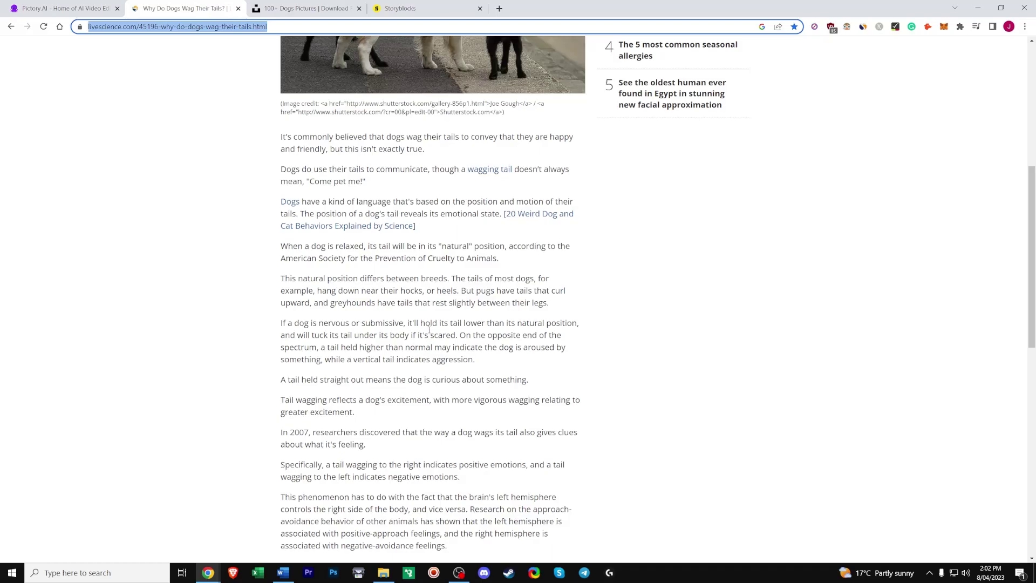
scroll(404, 319, "up", 7)
left_click(64, 8)
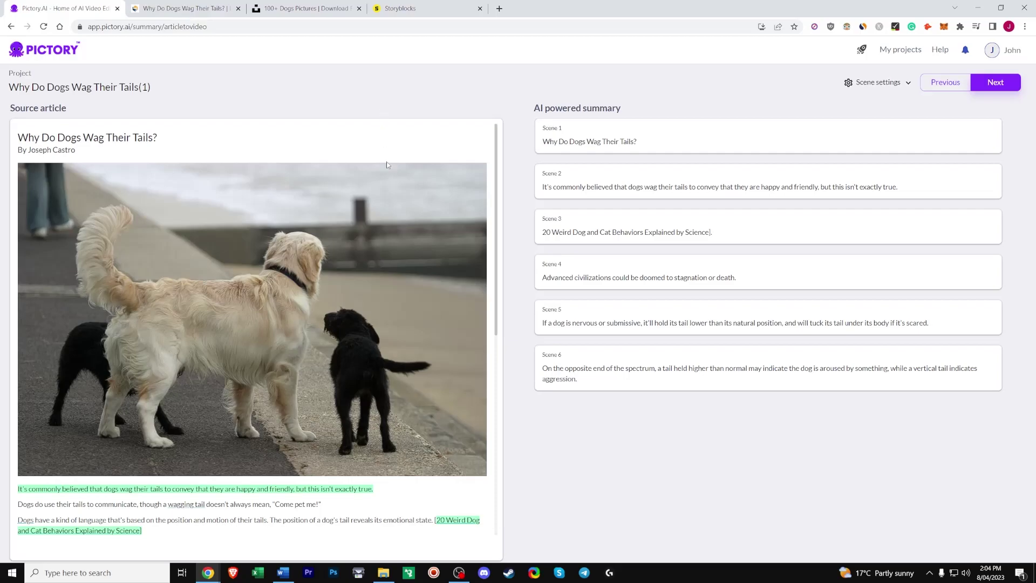
Drop the cross-reference link and add the tail communication, tail language and tail-position emotion sentences.
scroll(377, 210, "down", 5)
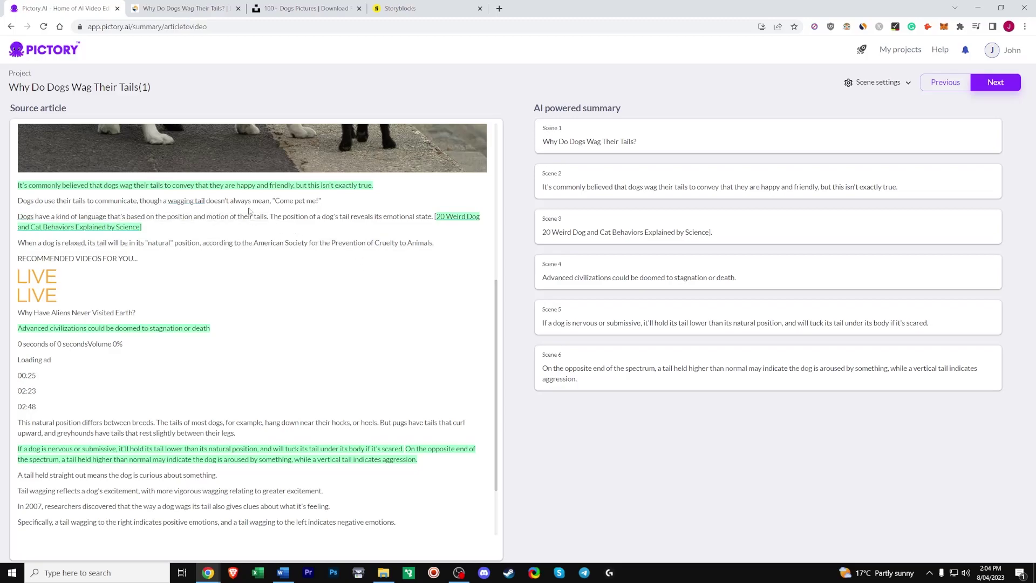
left_click(452, 218)
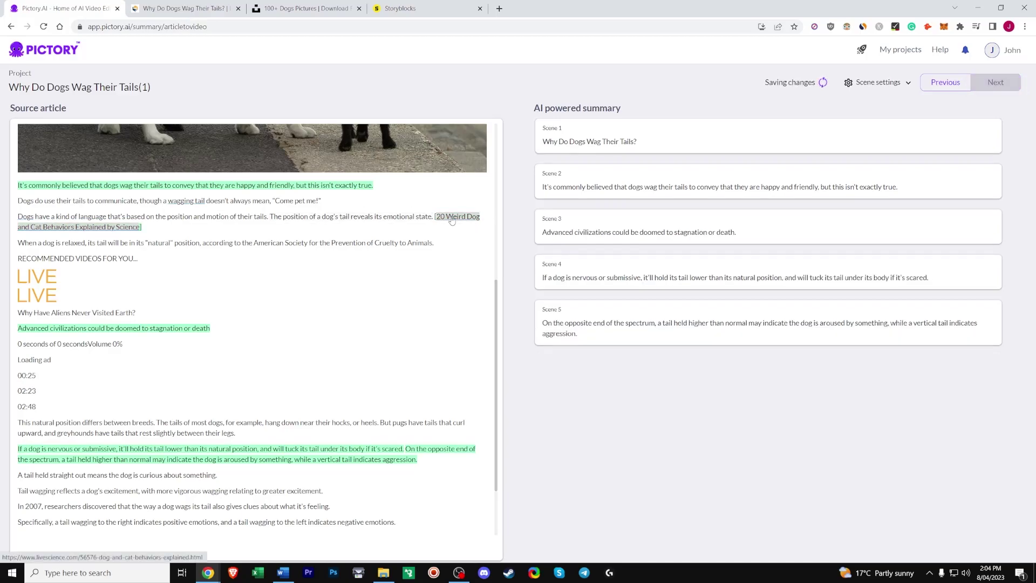
left_click(202, 201)
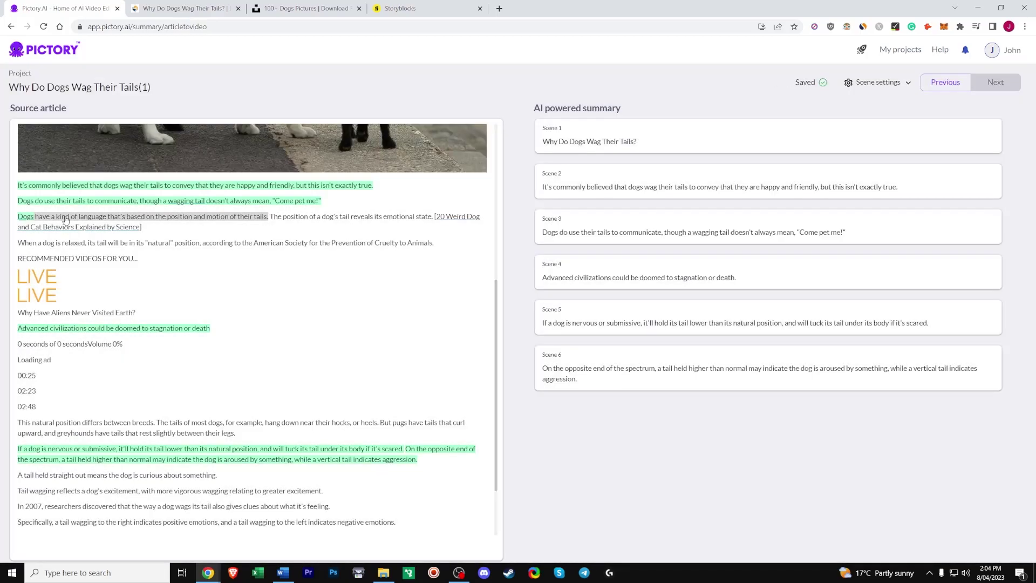
left_click(216, 216)
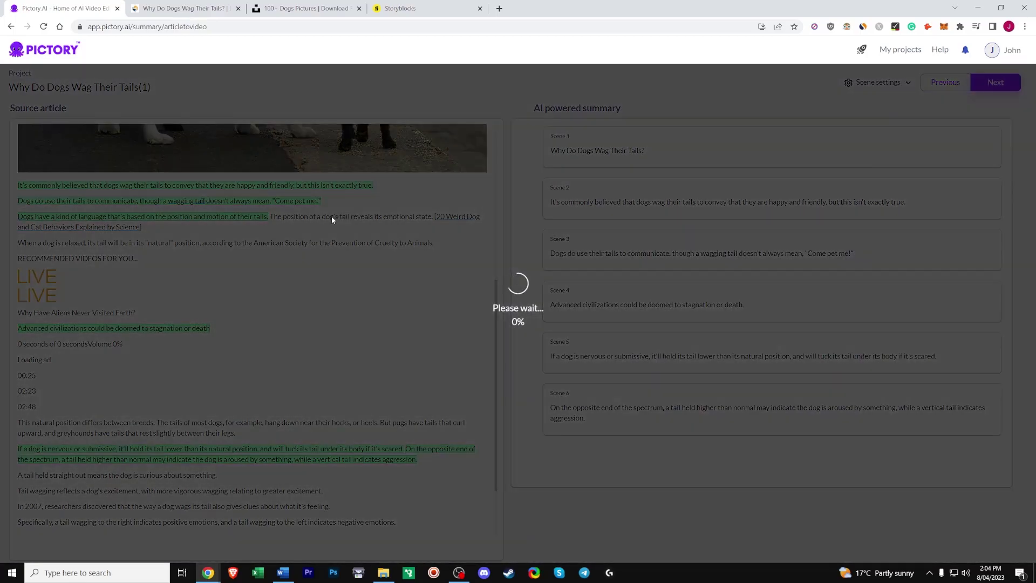
left_click(323, 216)
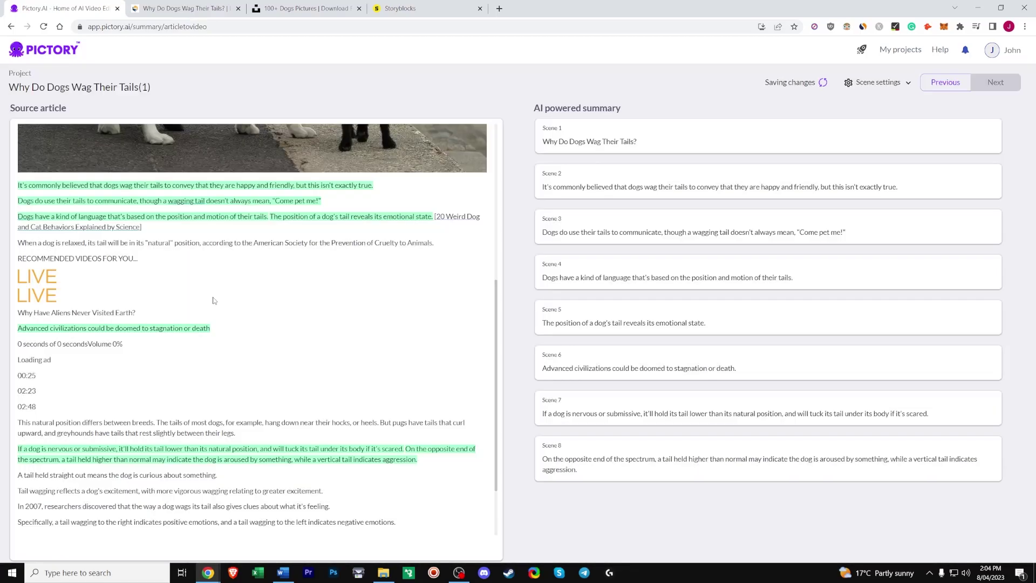
Remove 'Advanced civilizations' and add the breed, hanging-tail, pug/greyhound, straight-tail and wagging sentences.
scroll(116, 252, "down", 2)
left_click(104, 246)
left_click(87, 338)
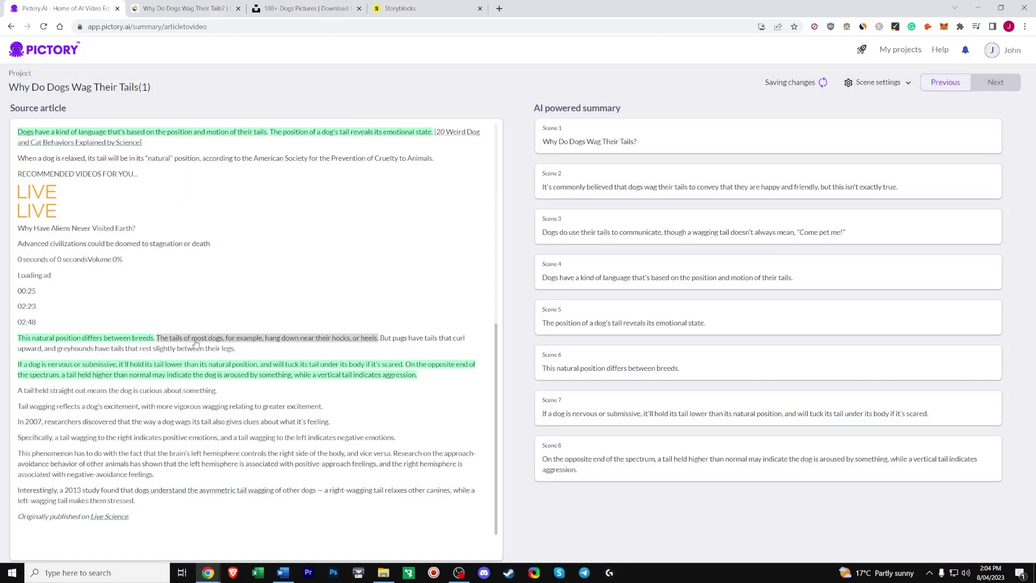
left_click(347, 342)
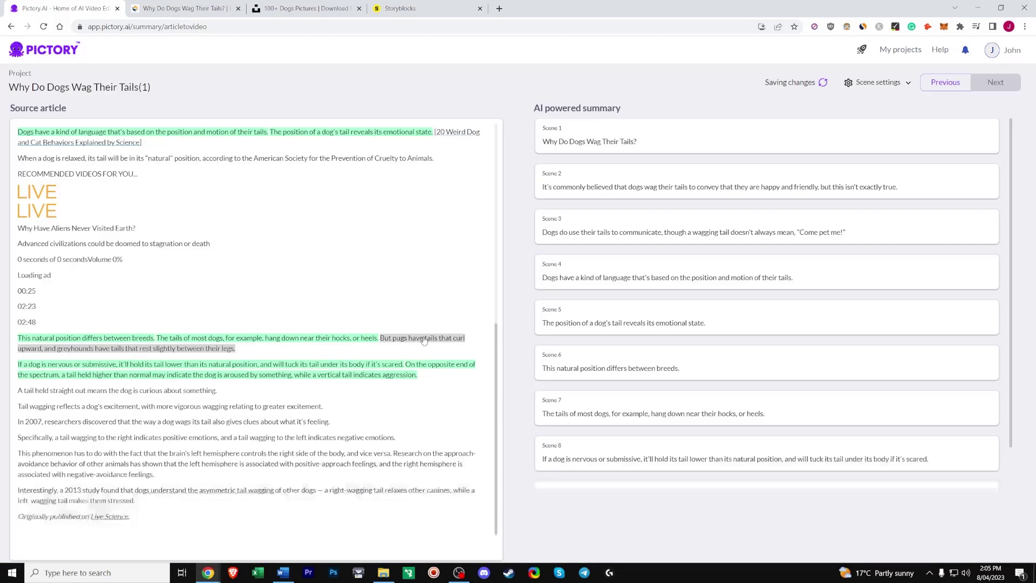
left_click(415, 343)
left_click(216, 391)
left_click(105, 407)
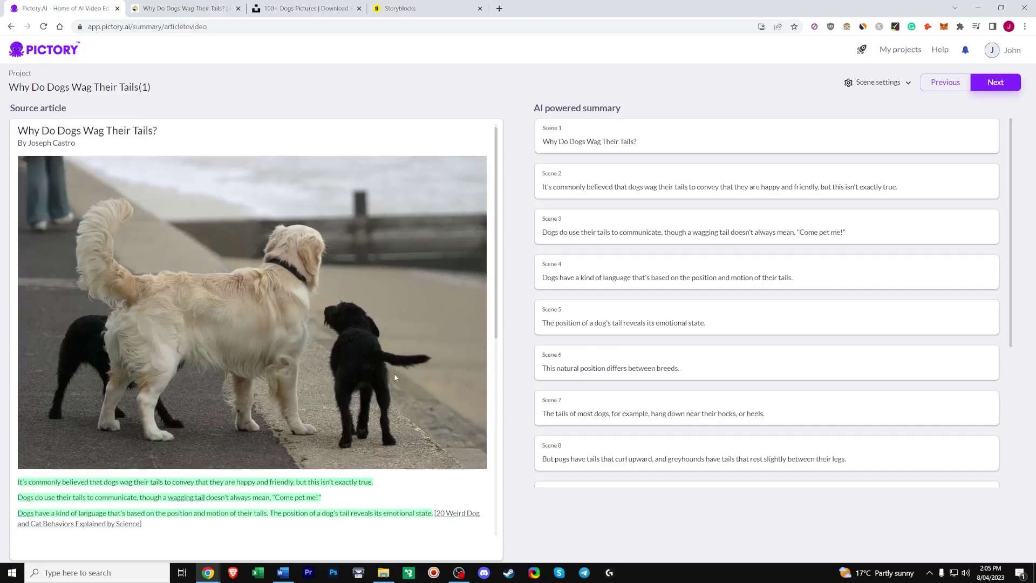
scroll(393, 378, "down", 7)
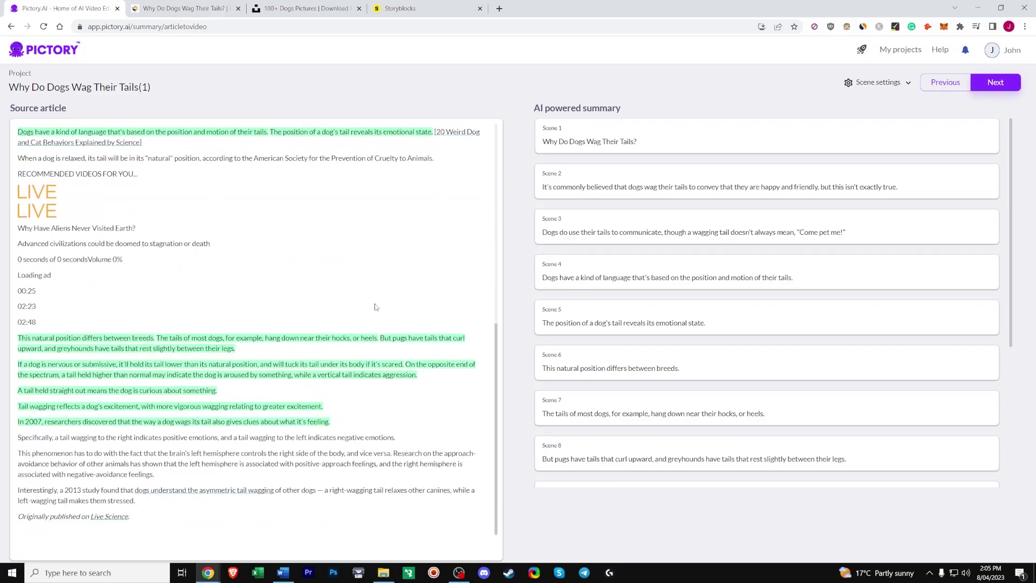
Pick the Sunrise template for the dog-tail video.
left_click(995, 82)
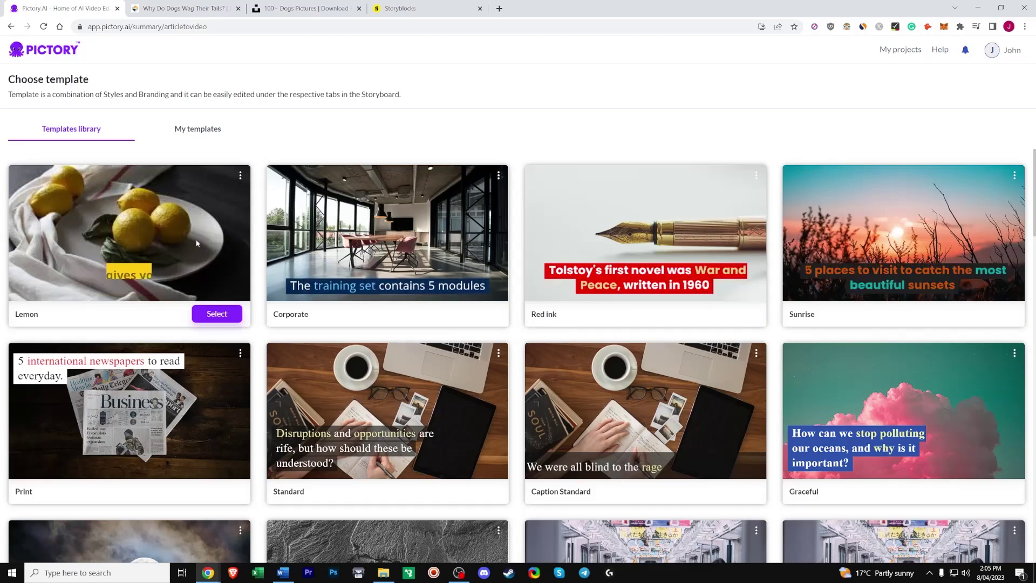
mouse_move(408, 243)
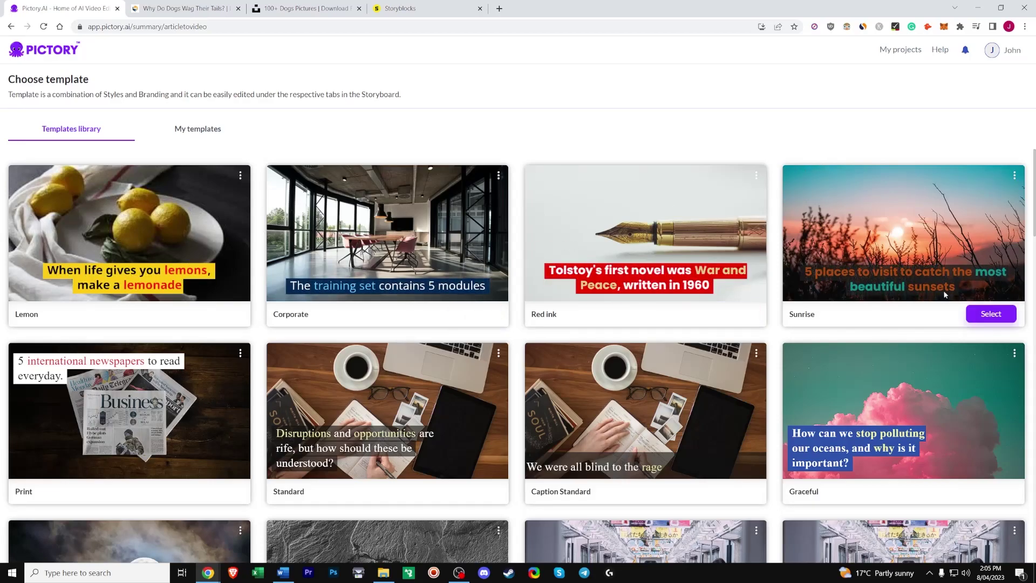
left_click(990, 314)
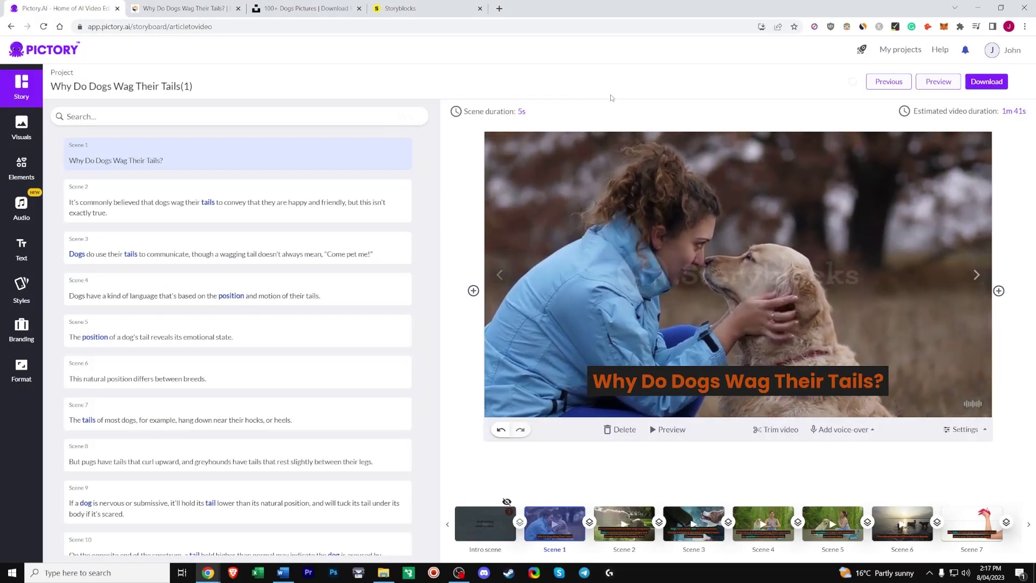
Preview storyboard Scenes 2, 3 and 4, glancing at the Storyblocks tab in between.
left_click(624, 523)
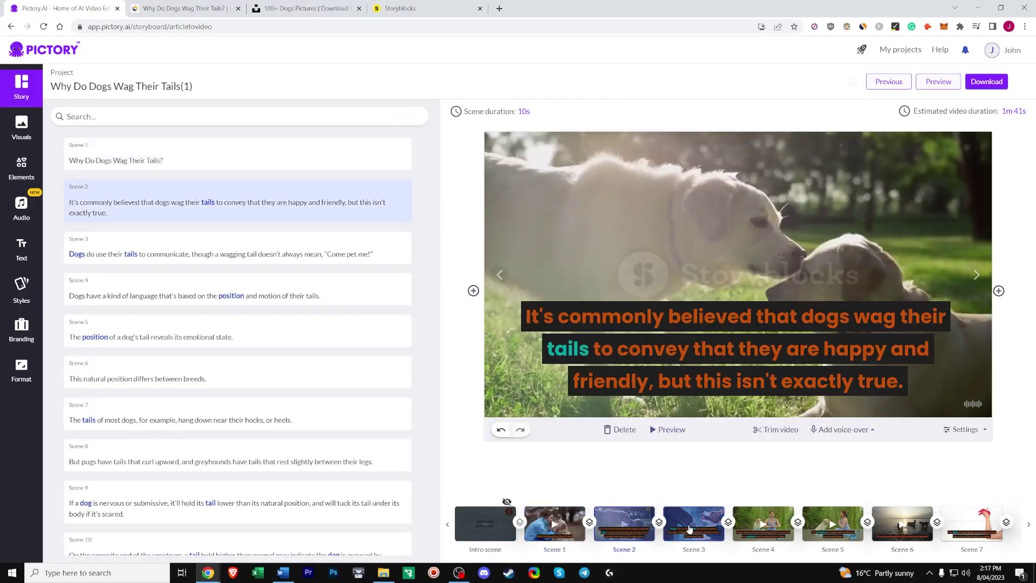
left_click(690, 528)
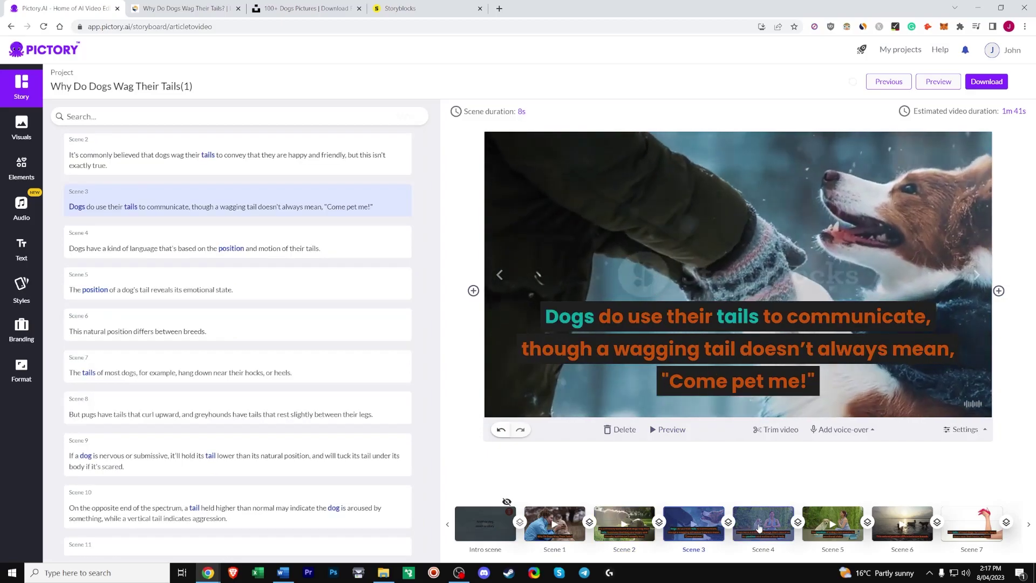
left_click(759, 527)
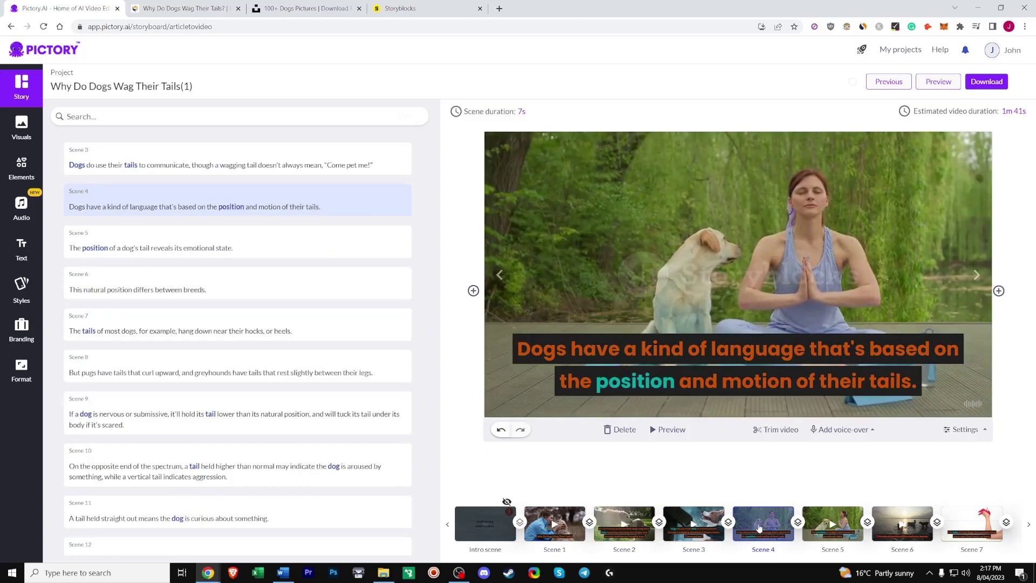
key("ctrl+4")
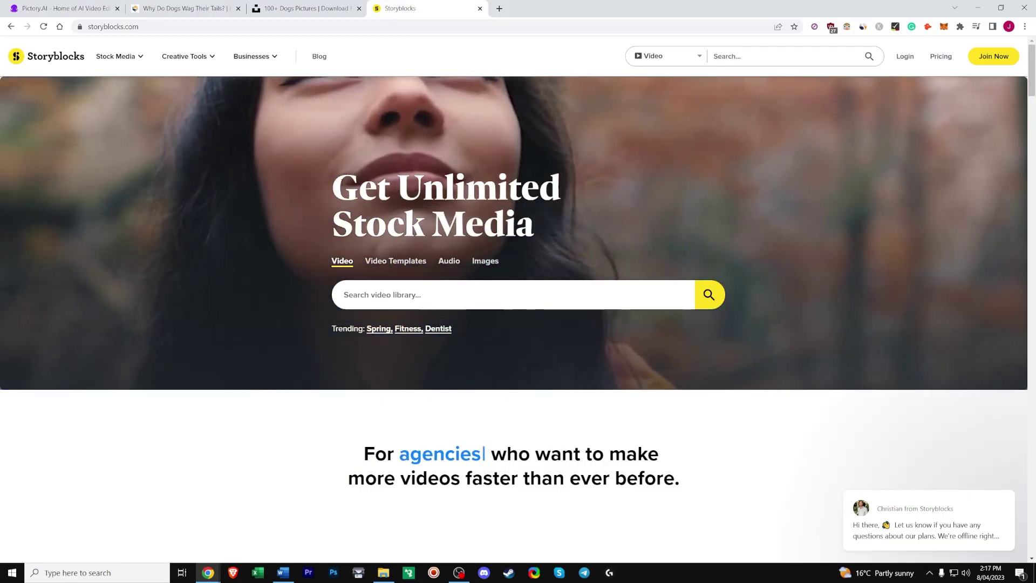
key("ctrl+1")
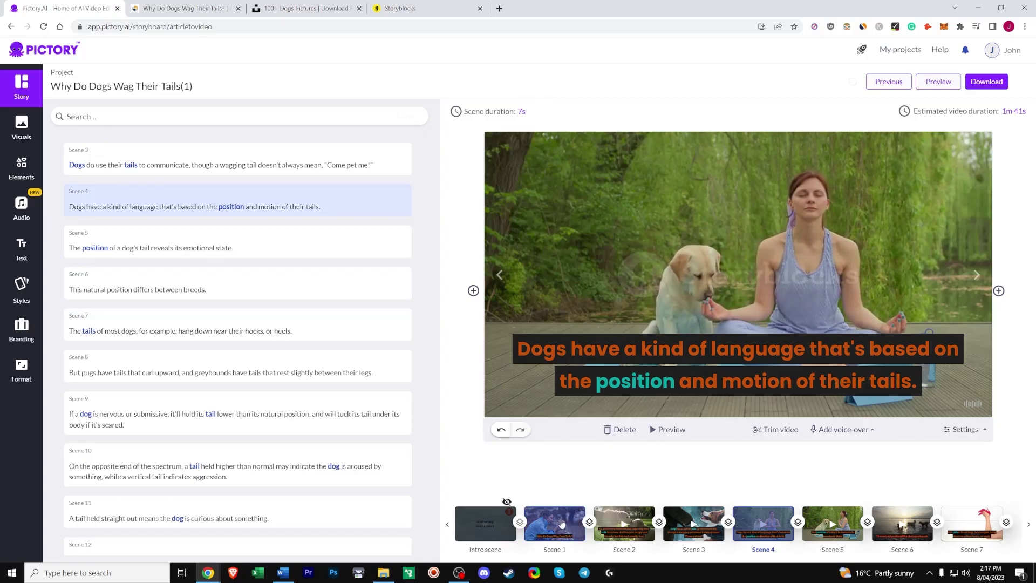
Set the caption font size to 26 and apply it to all scenes.
left_click(561, 523)
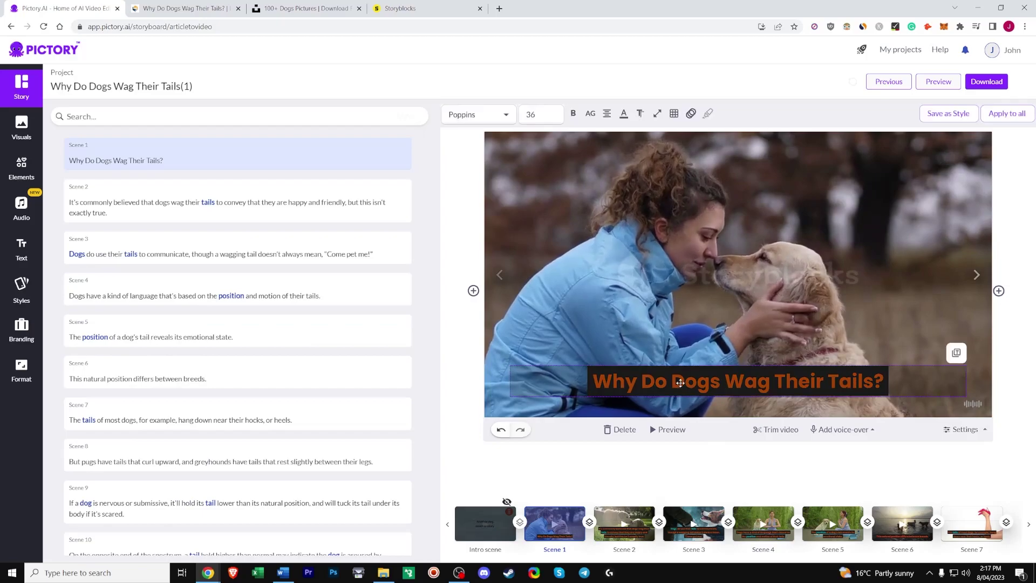
left_click(540, 114)
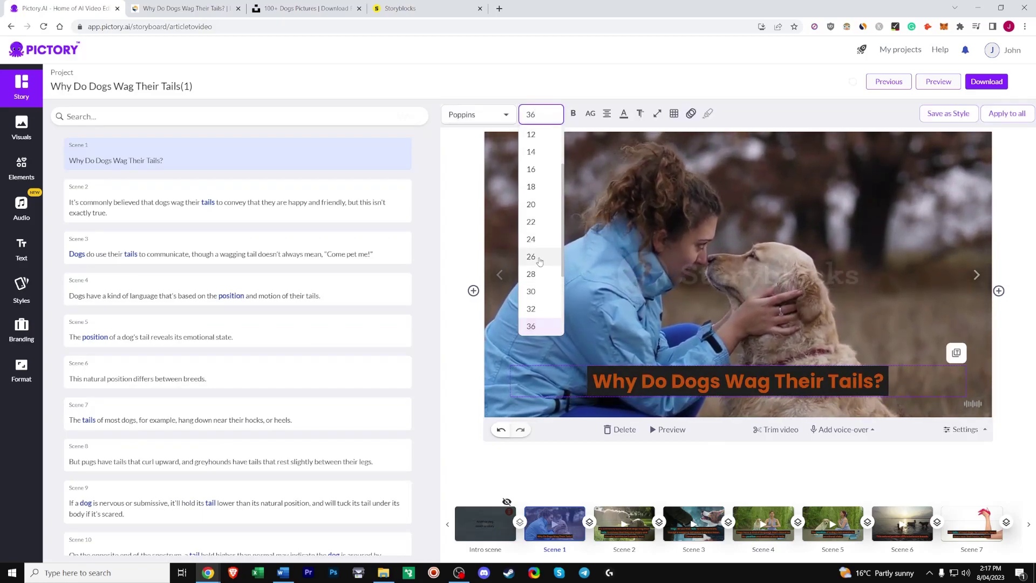
left_click(537, 256)
left_click(1007, 113)
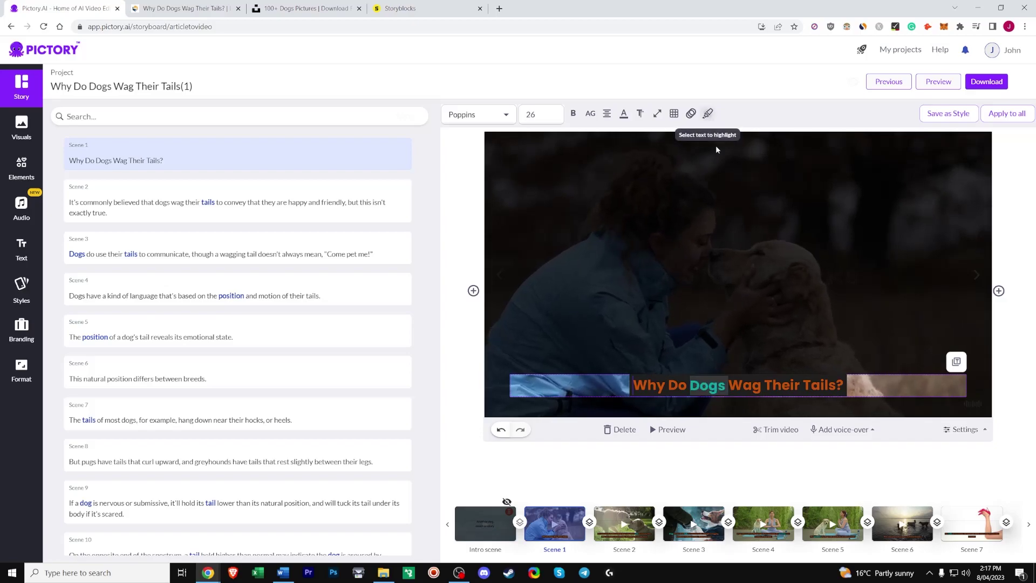
left_click(766, 445)
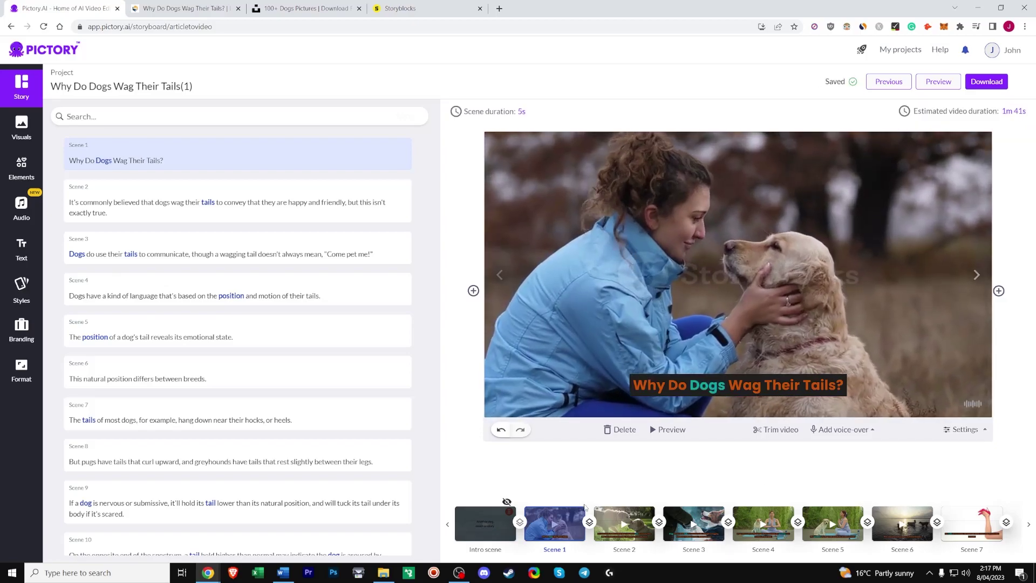
Search the stock visuals library for 'dog tail' clips.
left_click(21, 125)
left_click(217, 144)
type("dog")
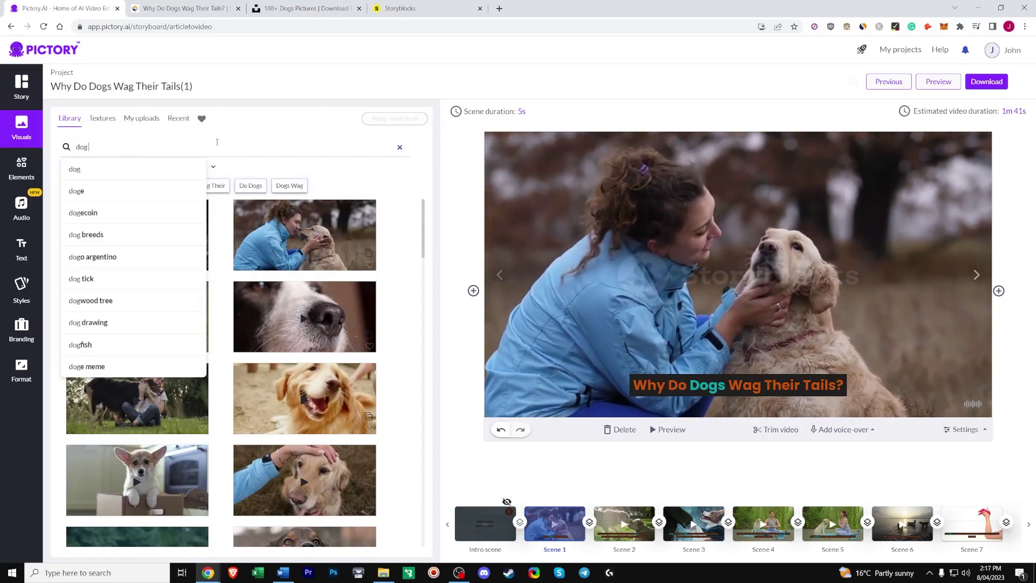
type(" tail")
key("Return")
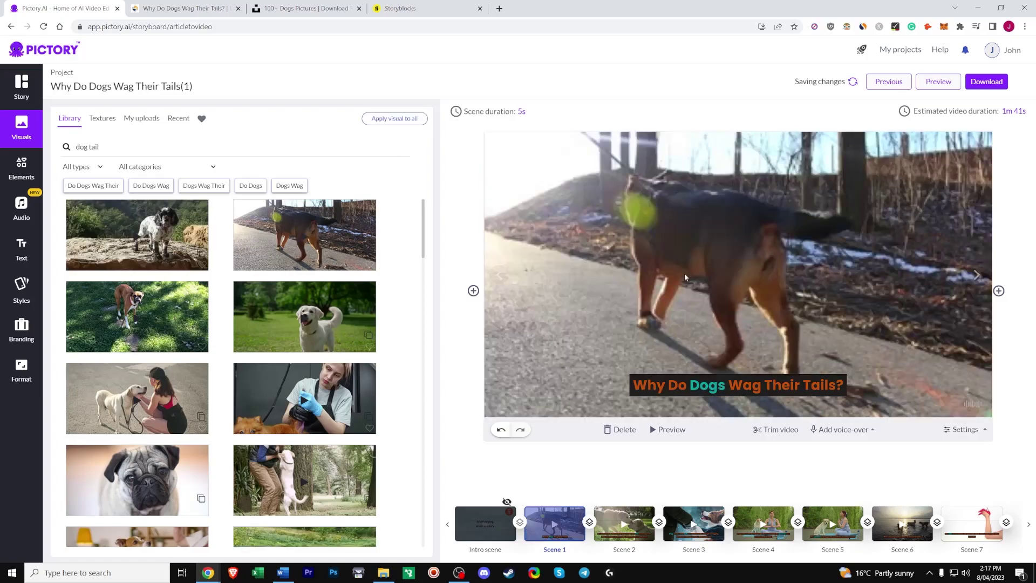
Edit the Scene 1 caption text, leaving it reading 'Do' as before.
left_click(699, 384)
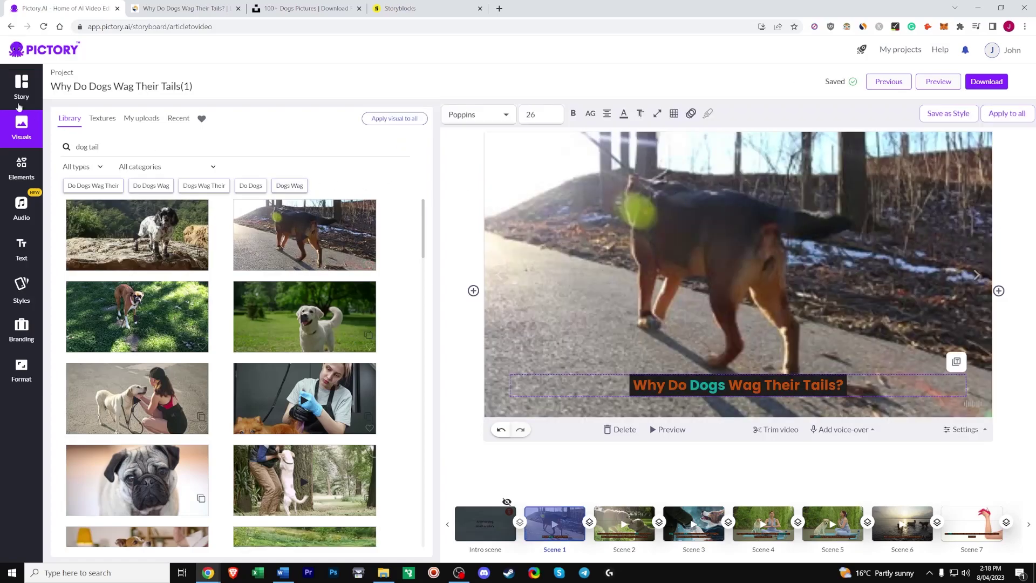
left_click(685, 386)
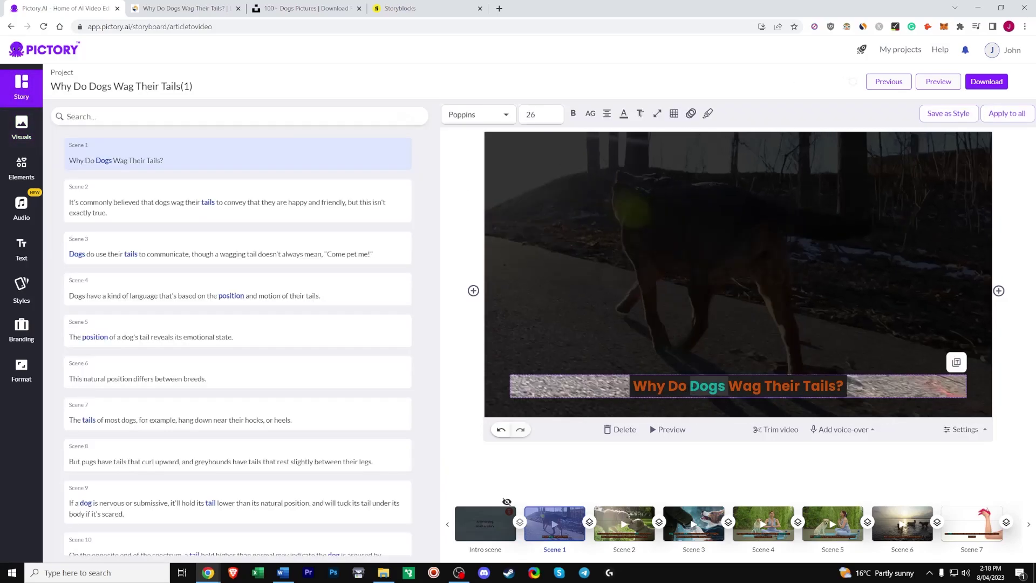
type("es")
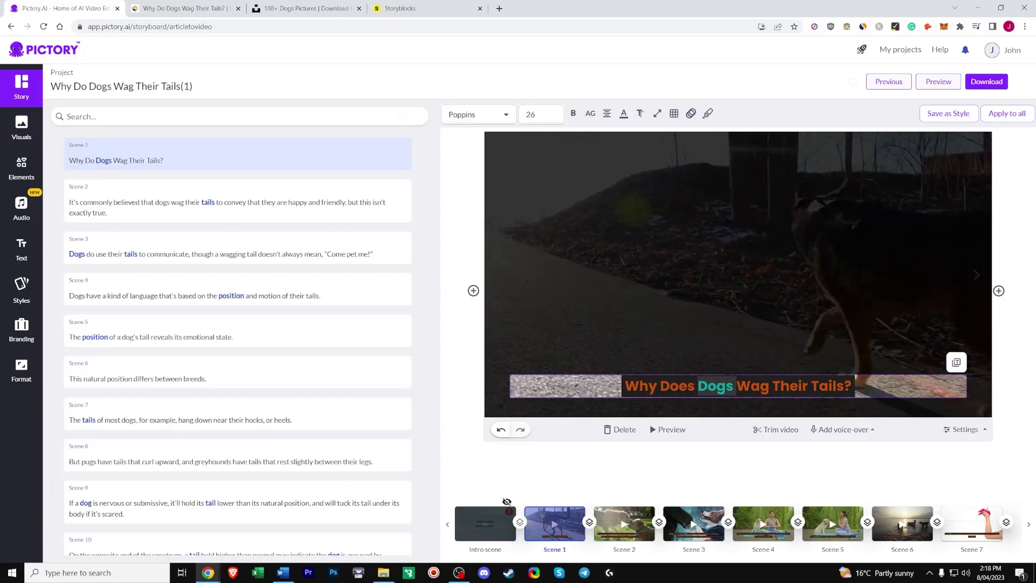
key("BackSpace")
key("BackSpace")
left_click(704, 474)
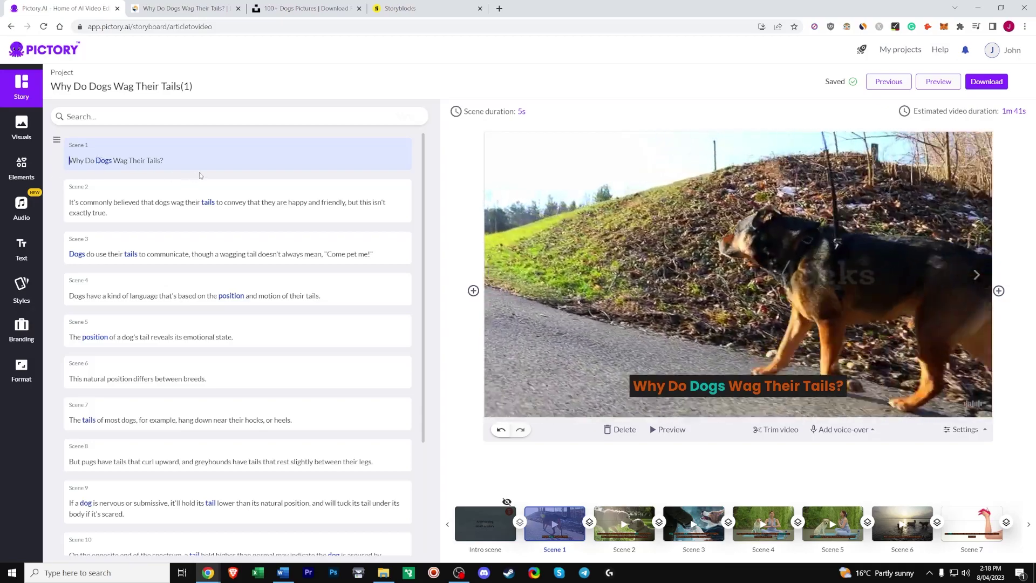
mouse_move(178, 174)
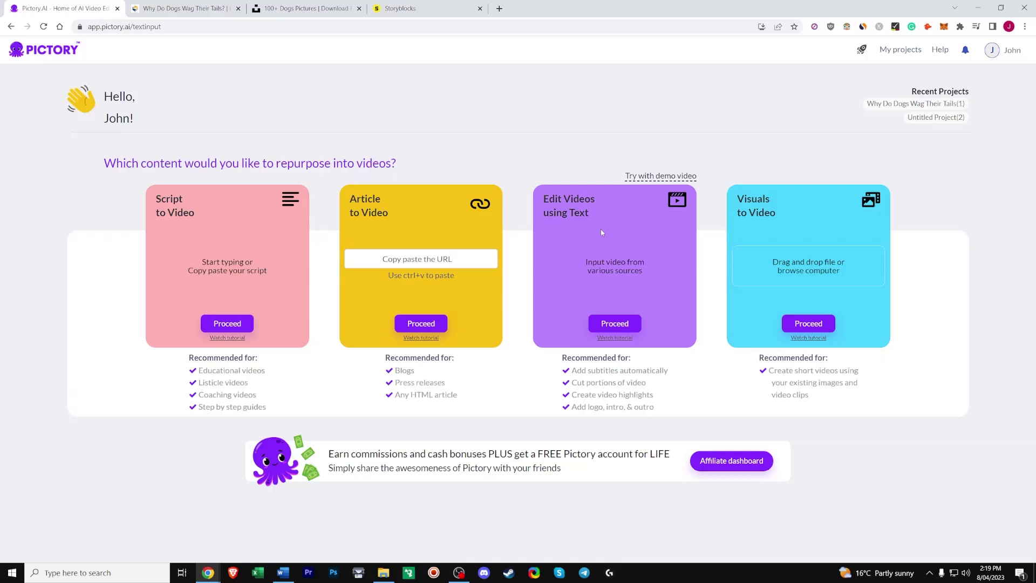
Start an Edit Videos using Text project from the demo video.
left_click(617, 324)
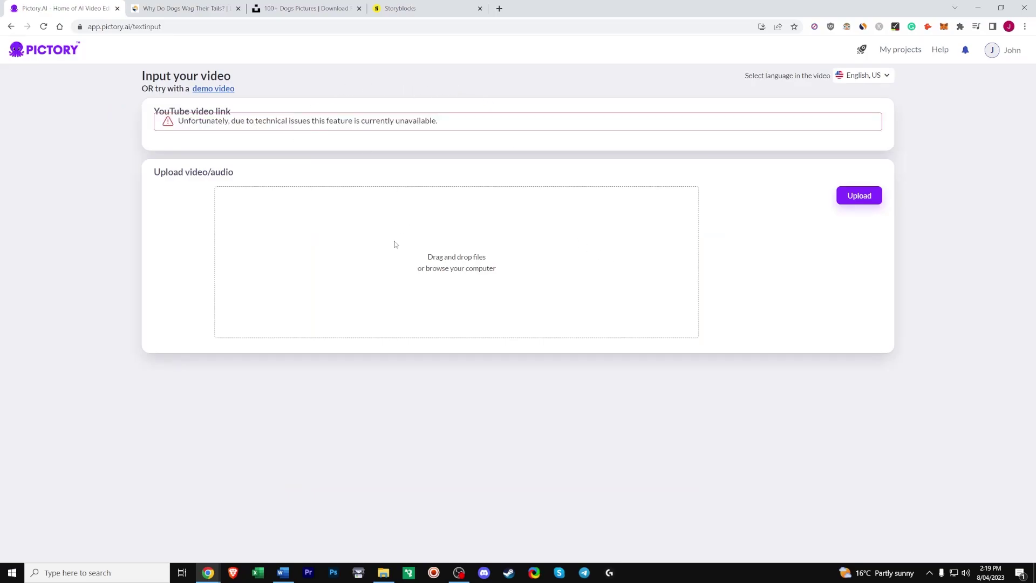
left_click(225, 90)
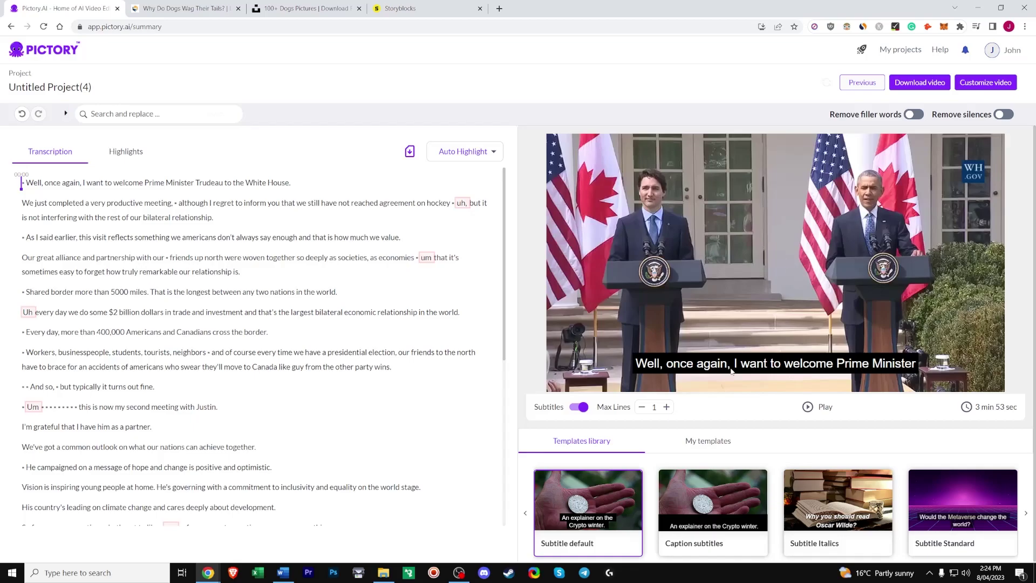
Apply the Subtitle Italics style and play the preview from the Shared border line.
left_click(715, 513)
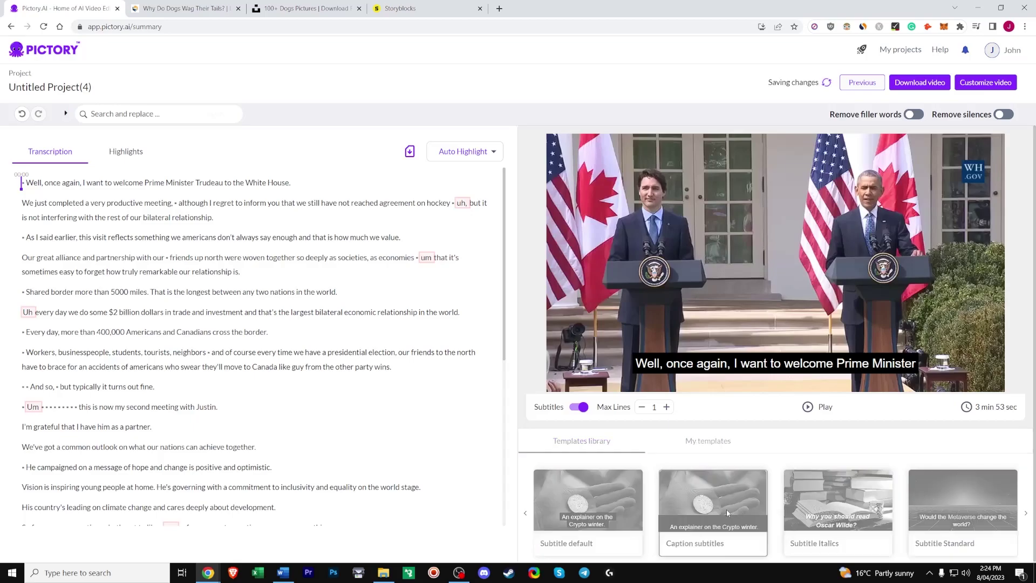
left_click(844, 509)
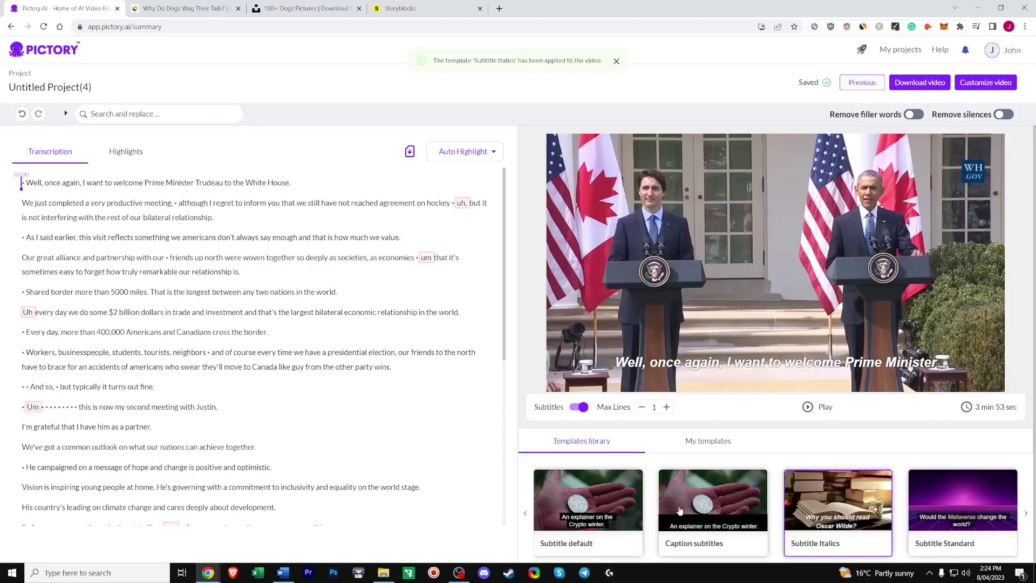
mouse_move(23, 188)
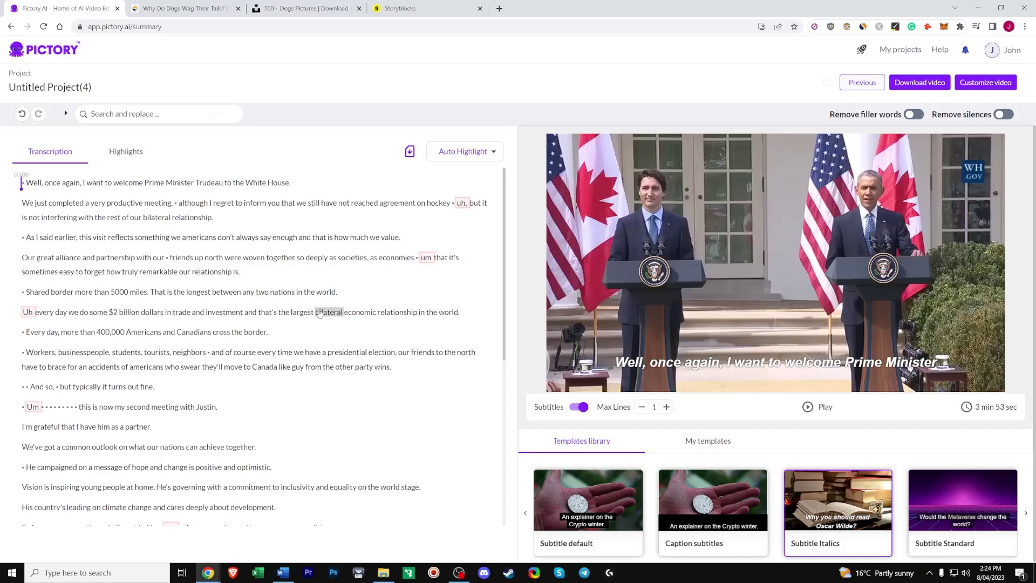
left_click(152, 297)
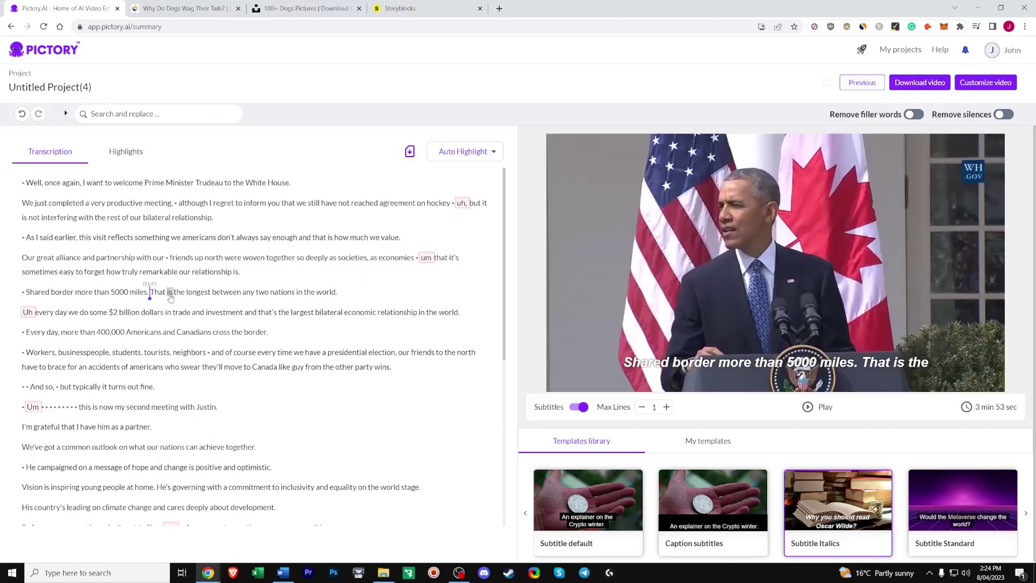
left_click(810, 414)
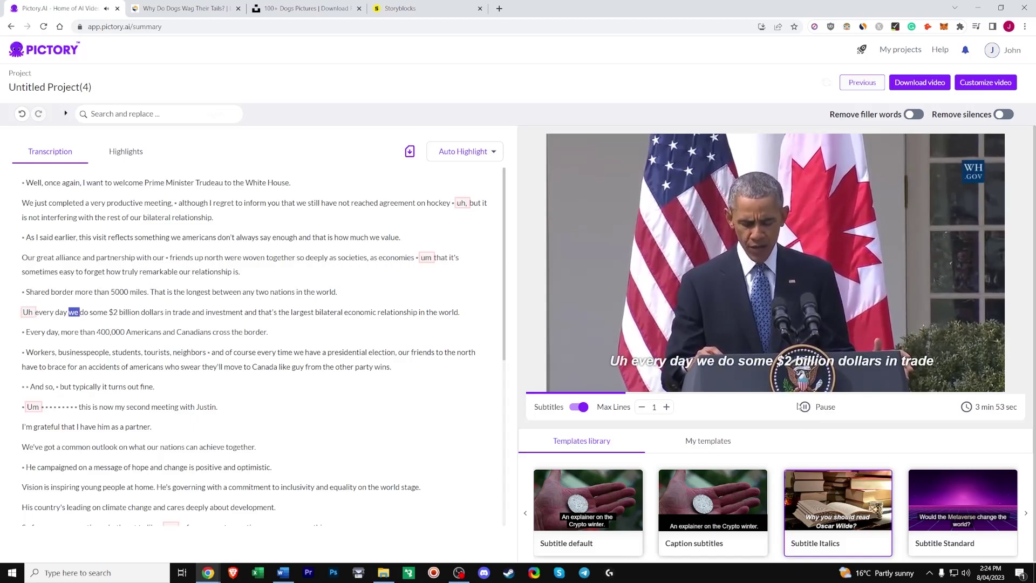
Turn on filler-word removal, then replay from the Shared border and 'And so' lines.
left_click(806, 409)
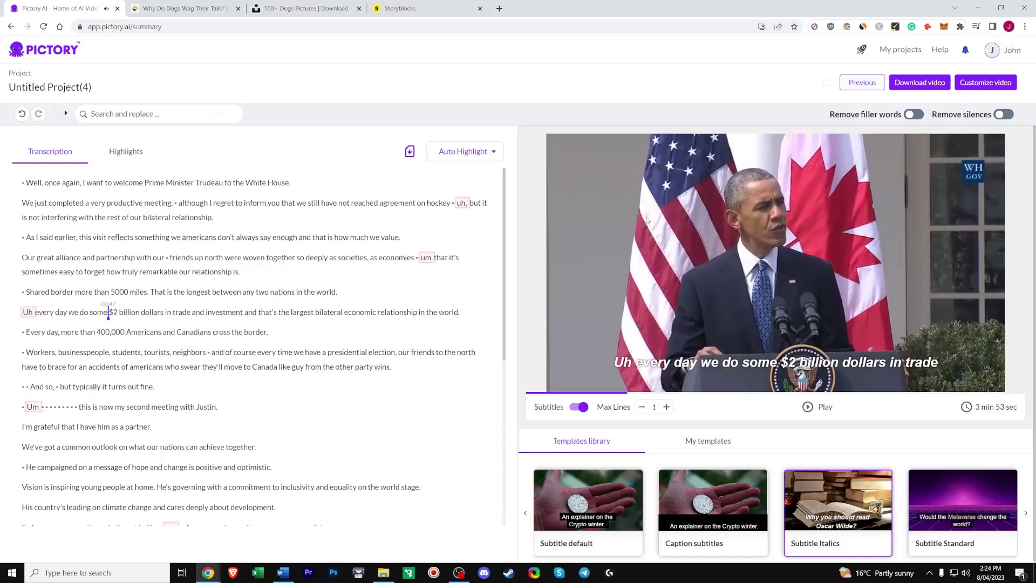
left_click(913, 114)
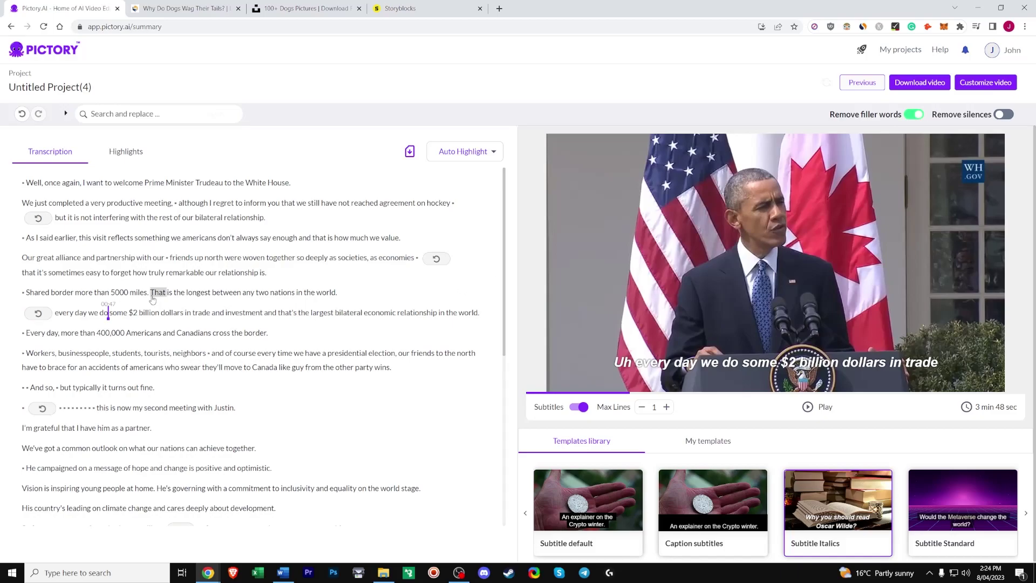
left_click(153, 294)
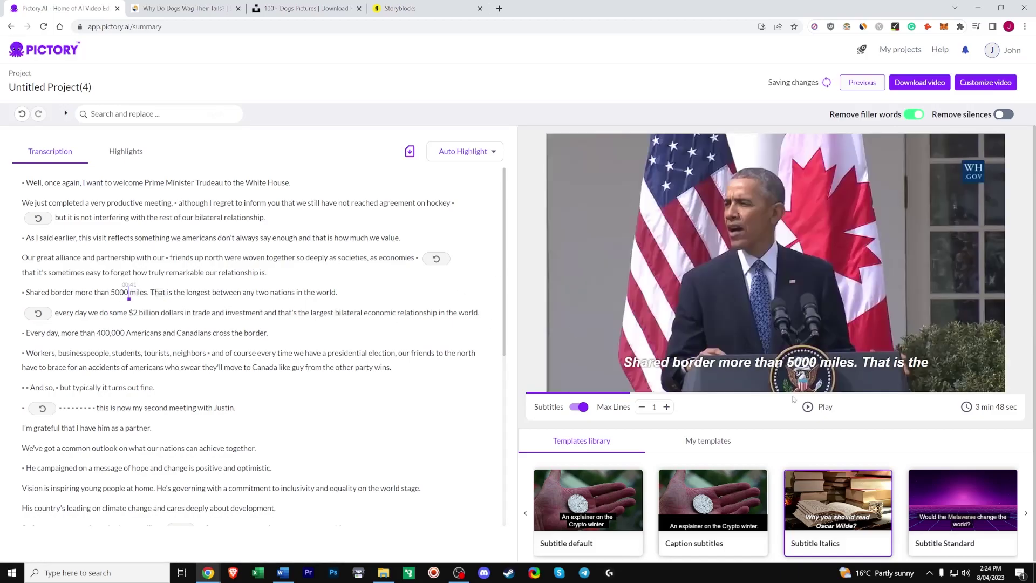
left_click(809, 408)
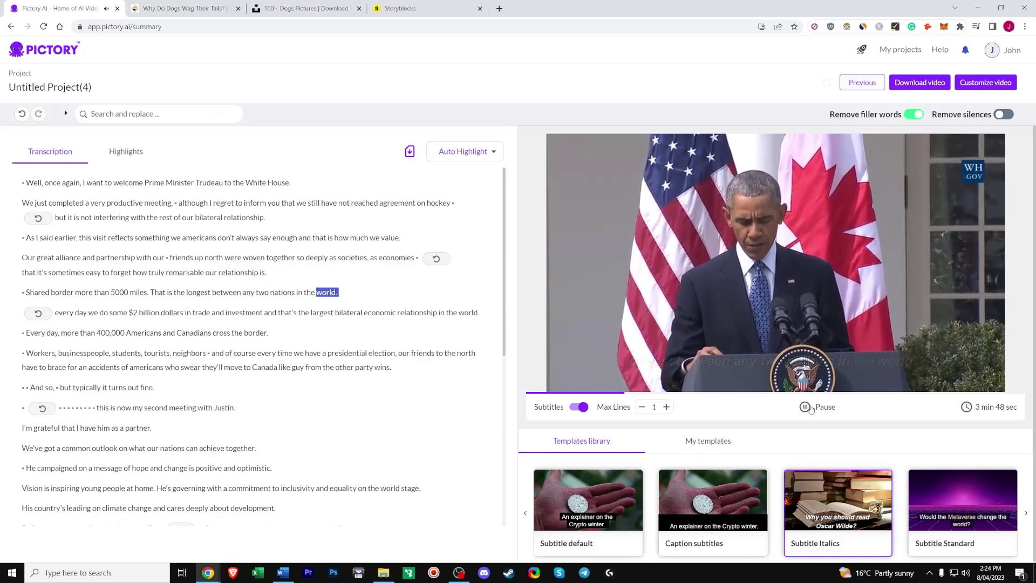
left_click(808, 409)
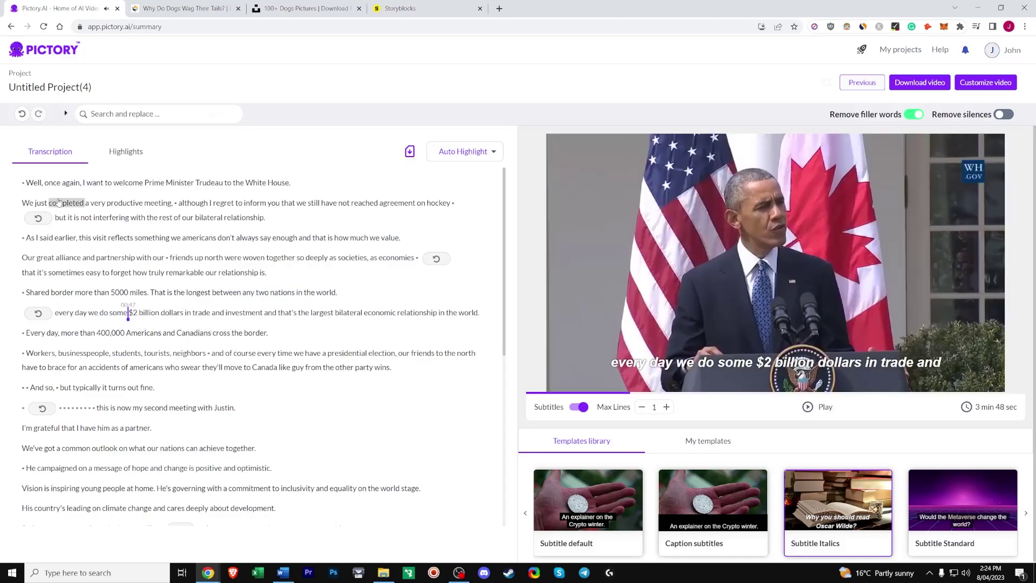
left_click(31, 388)
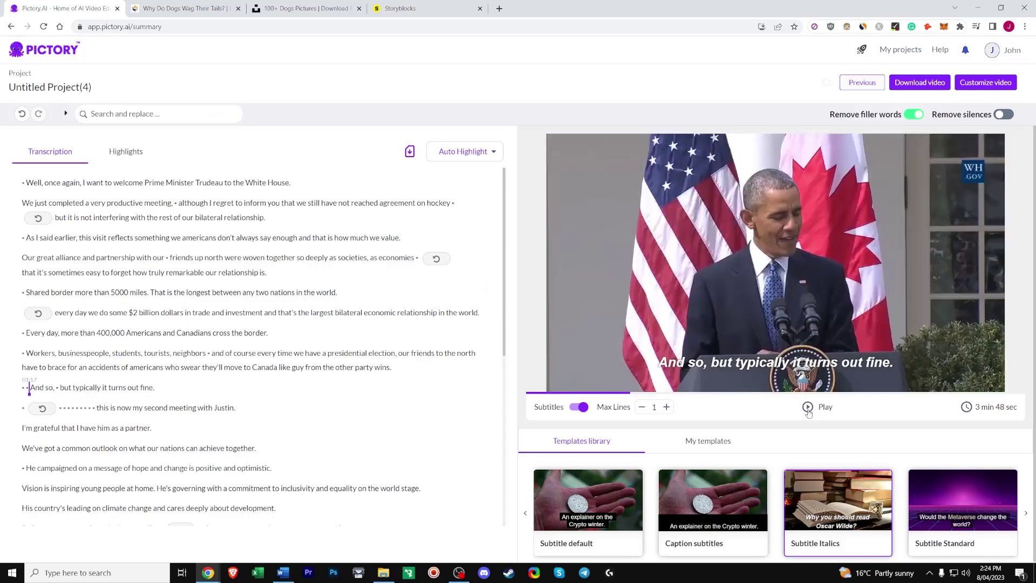
left_click(807, 408)
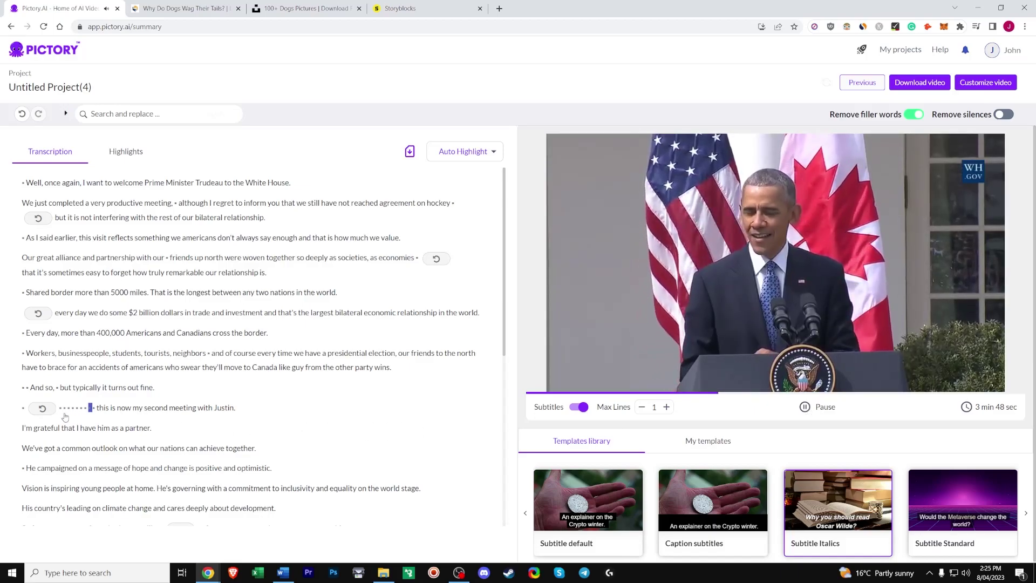
Remove silences longer than 2 seconds and replay the part just before 'but'.
left_click(807, 409)
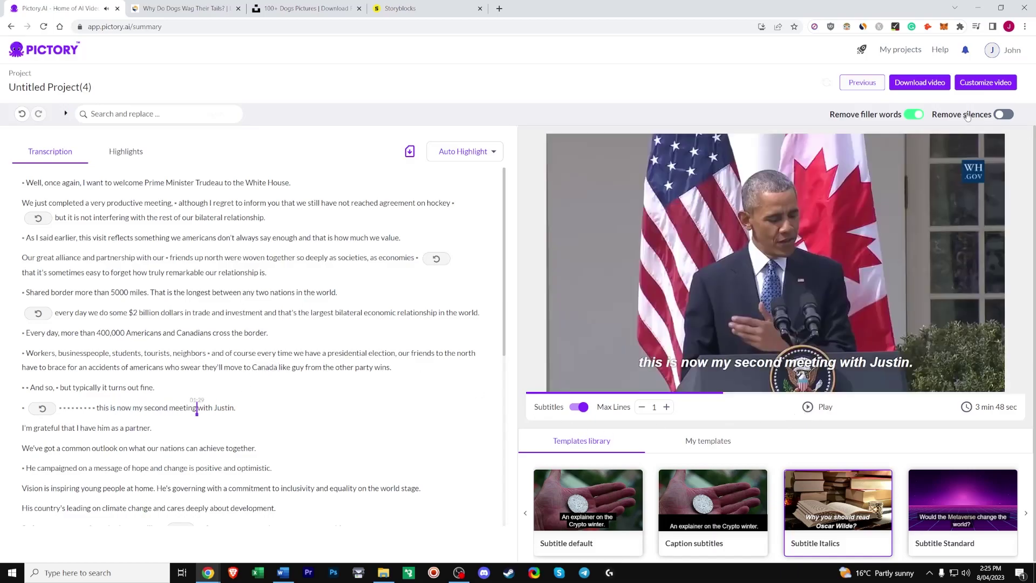
left_click(999, 115)
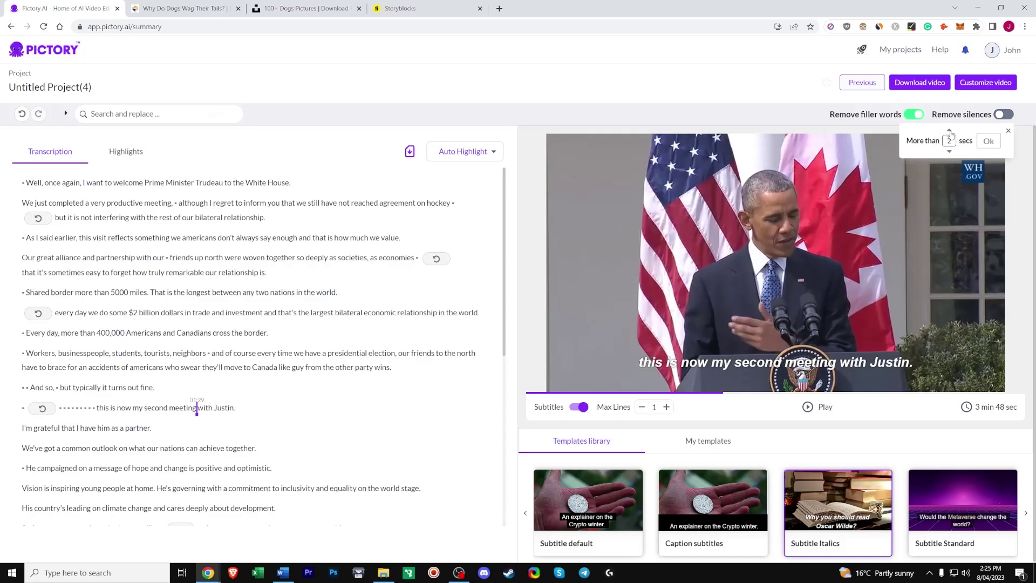
left_click(988, 142)
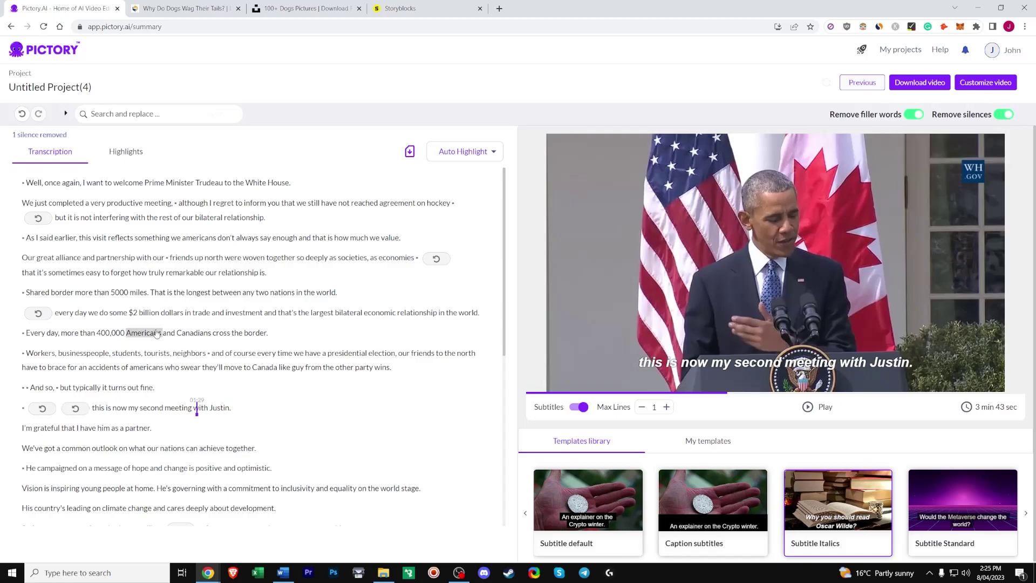
left_click(67, 388)
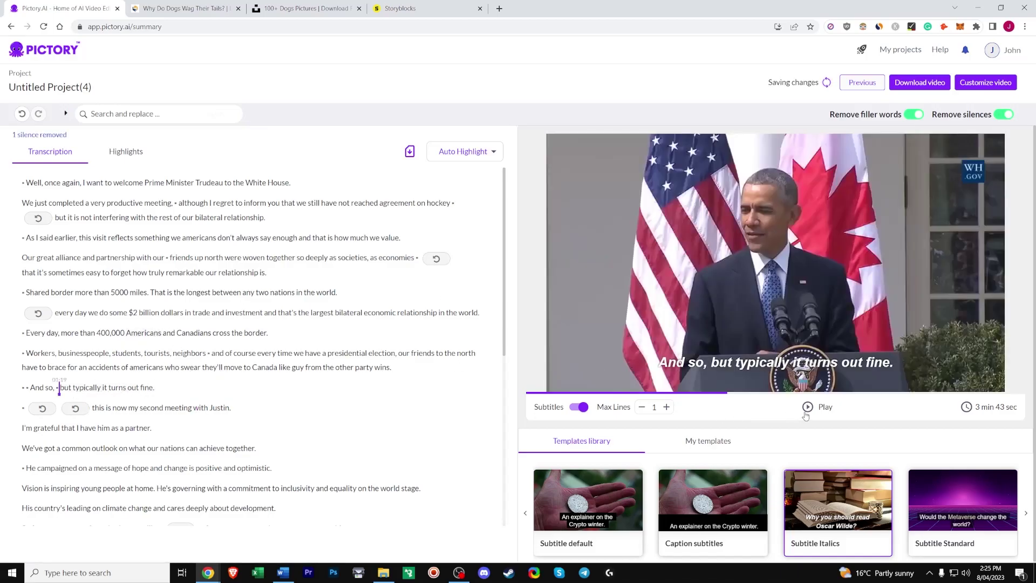
left_click(806, 413)
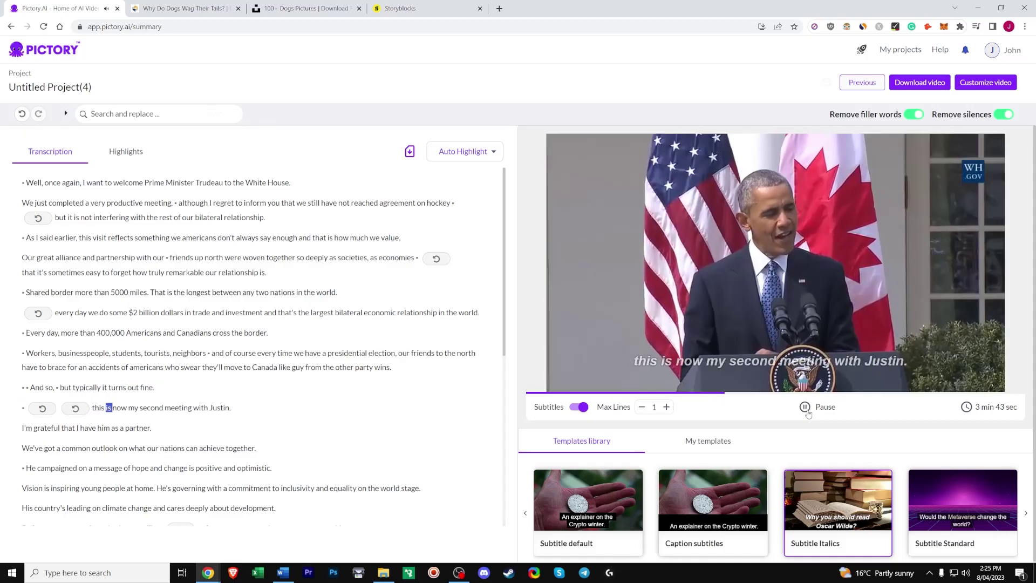
left_click(804, 412)
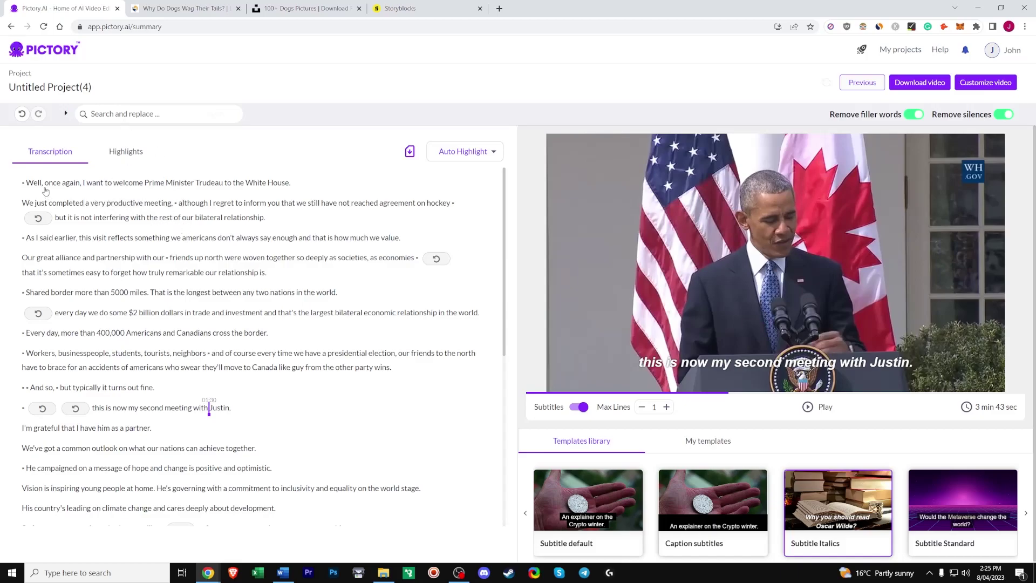
Delete 'once again' from the opening line and play the video to check it.
left_click_drag(45, 184, 77, 185)
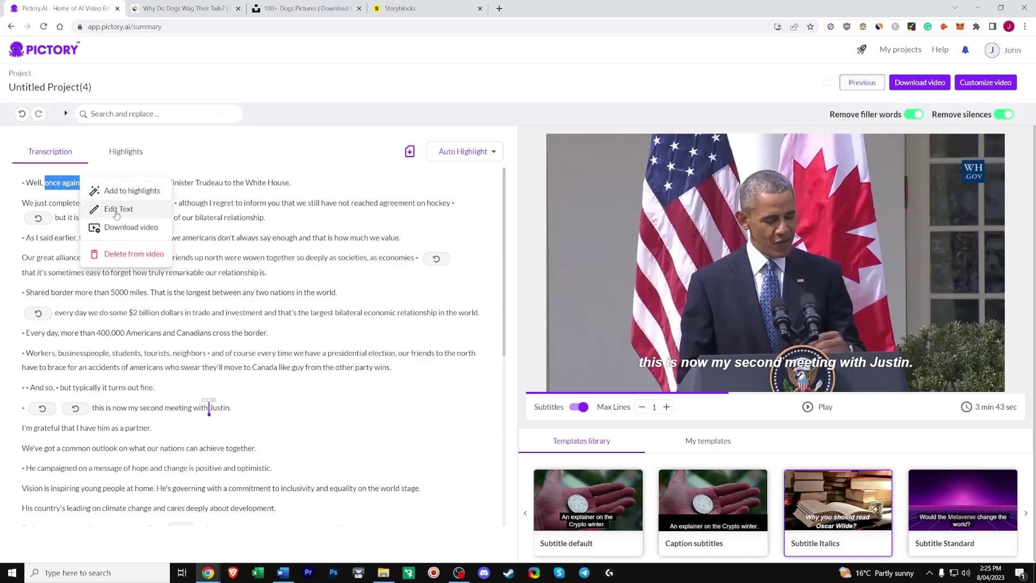
left_click(130, 209)
key("BackSpace")
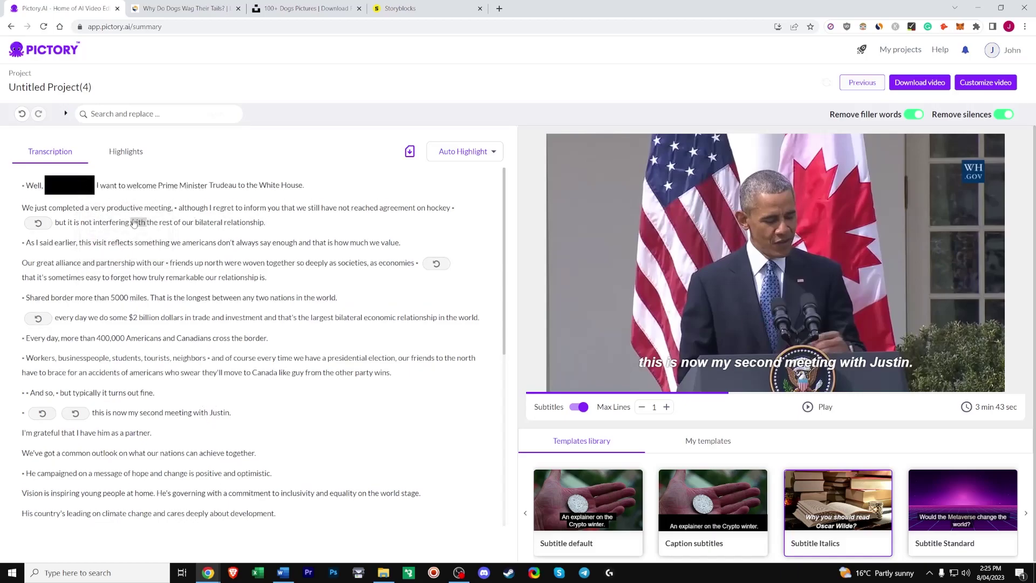
left_click(134, 223)
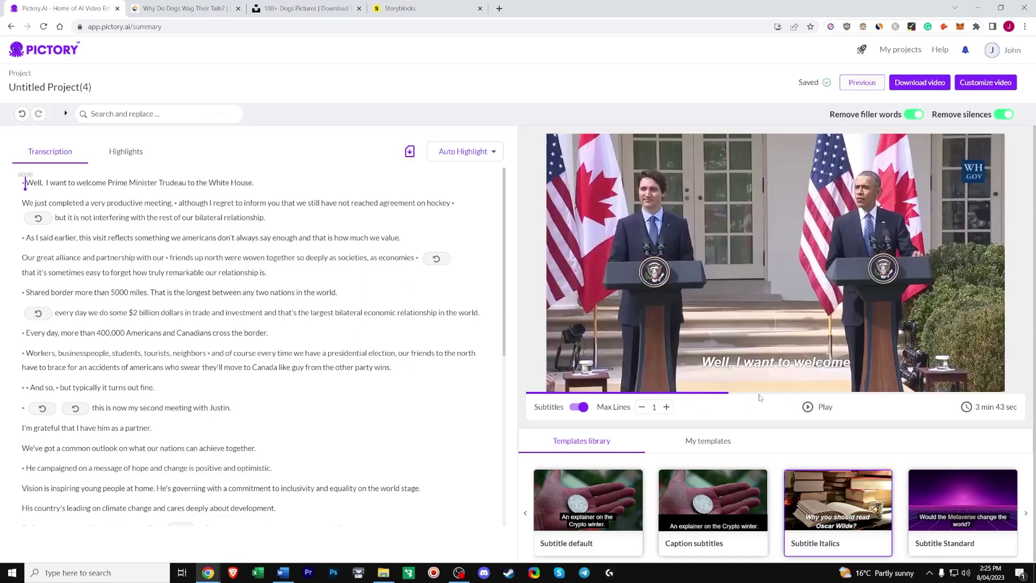
left_click(806, 408)
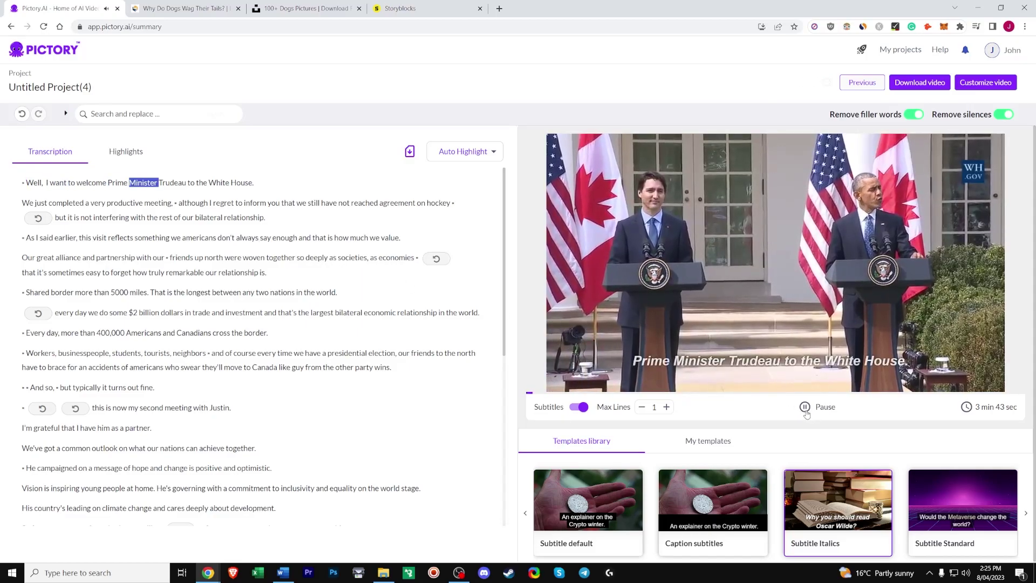
left_click(208, 183)
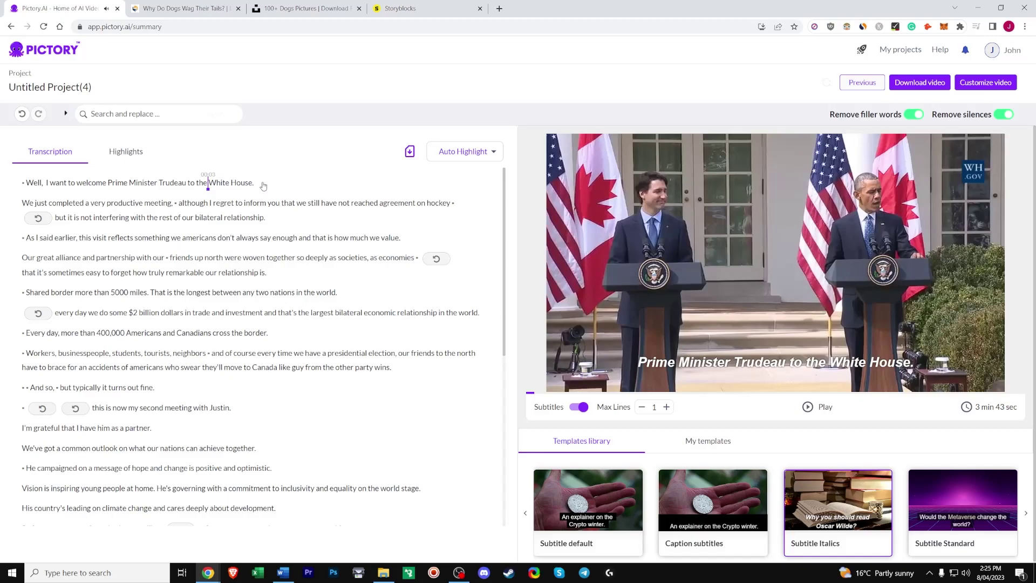
scroll(256, 306, "down", 6)
scroll(181, 168, "up", 6)
Replace both 'day' occurrences in the transcript with 'night' using Replace all.
left_click(151, 115)
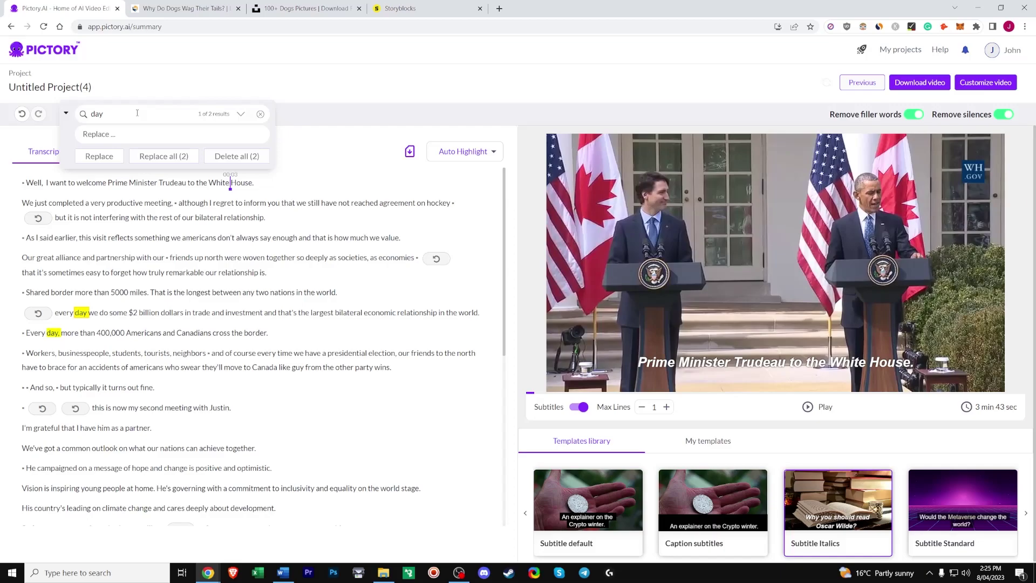
type("niog")
left_click(162, 157)
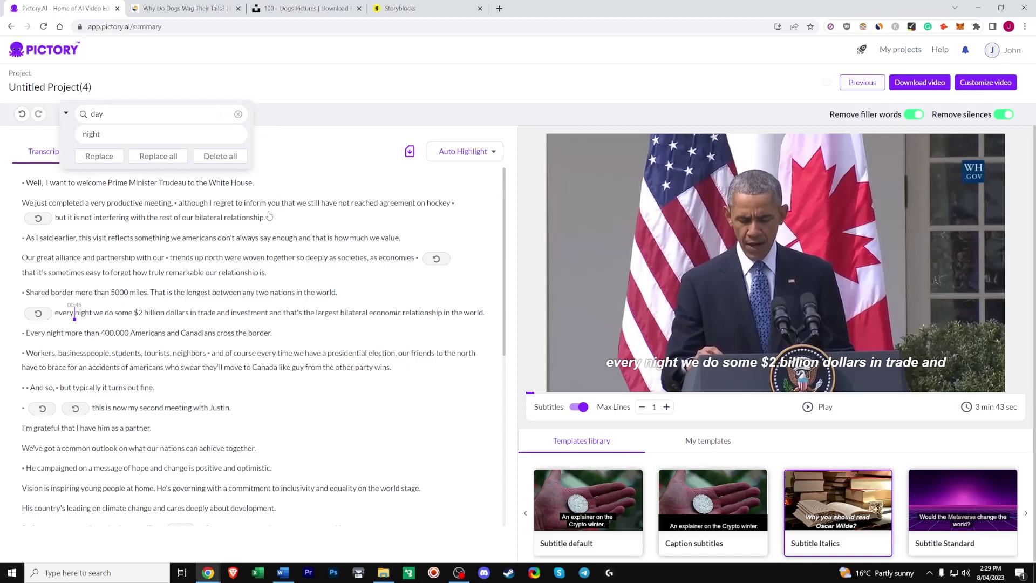
scroll(231, 330, "down", 6)
scroll(296, 371, "up", 6)
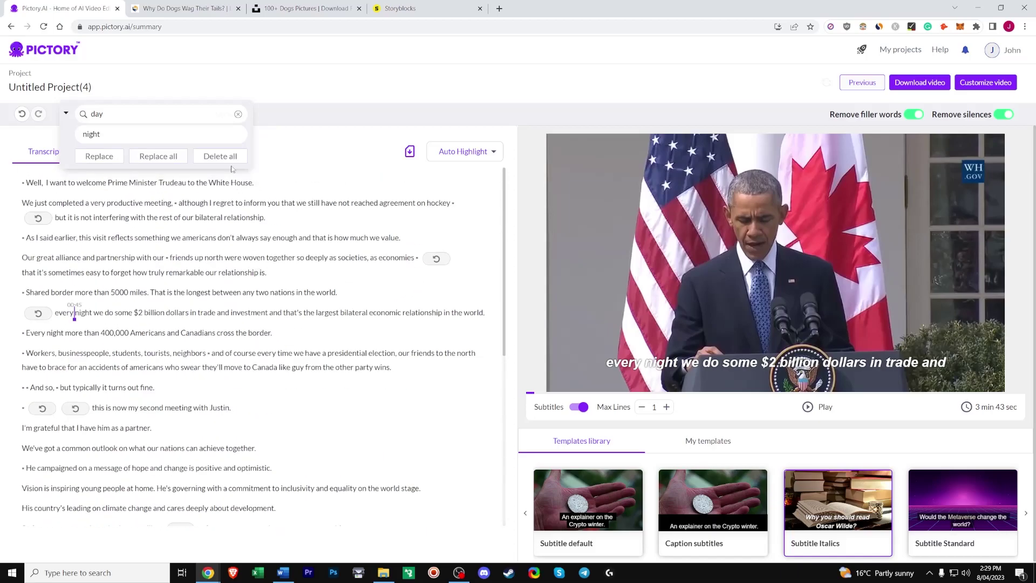
Clear and close Search and replace, then download the transcript as a .txt file.
left_click(238, 114)
left_click(66, 114)
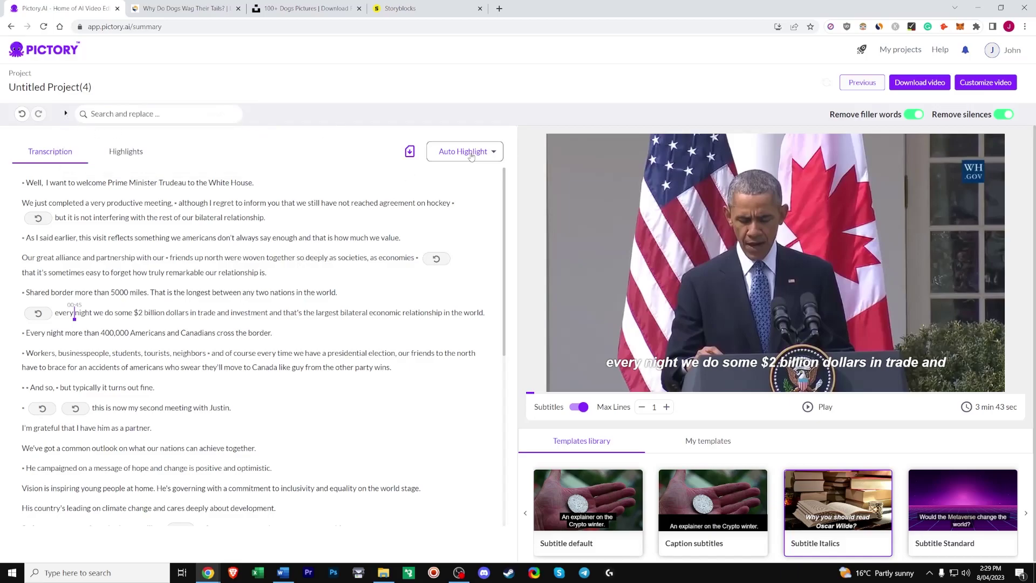
left_click(410, 151)
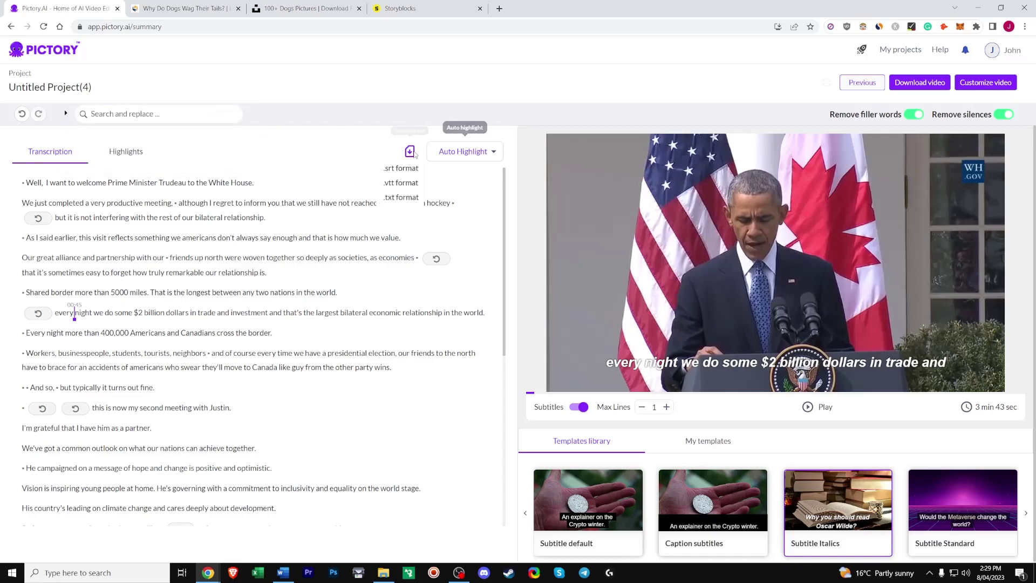
left_click(402, 198)
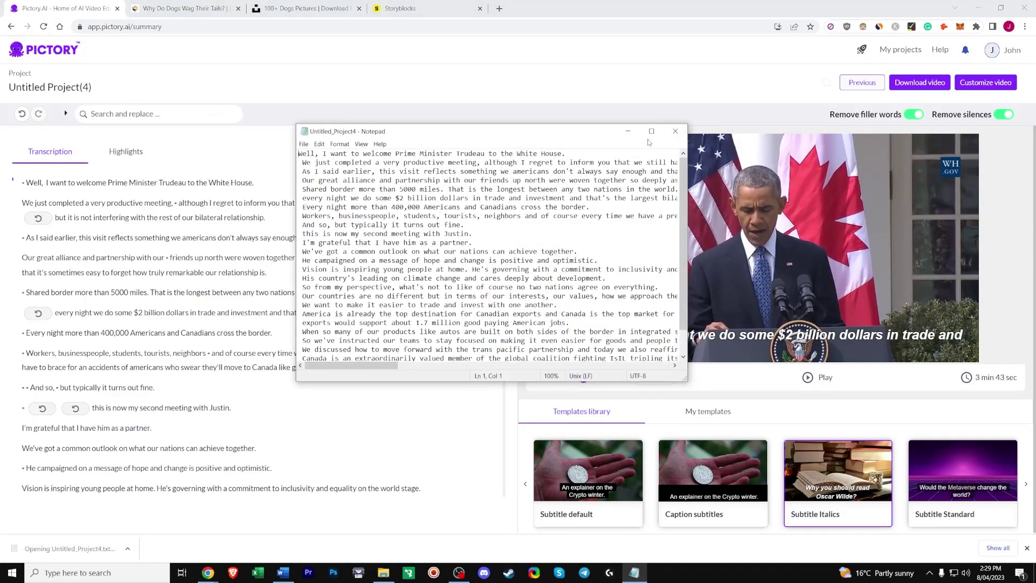
Back in the editor, apply the Subtitle default style to the subtitles.
left_click(626, 133)
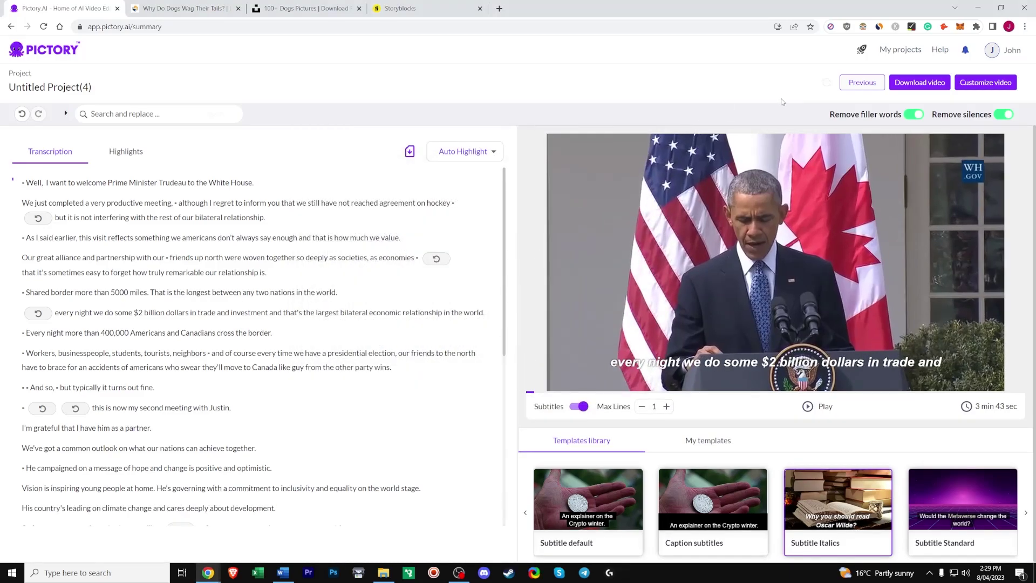
left_click(586, 512)
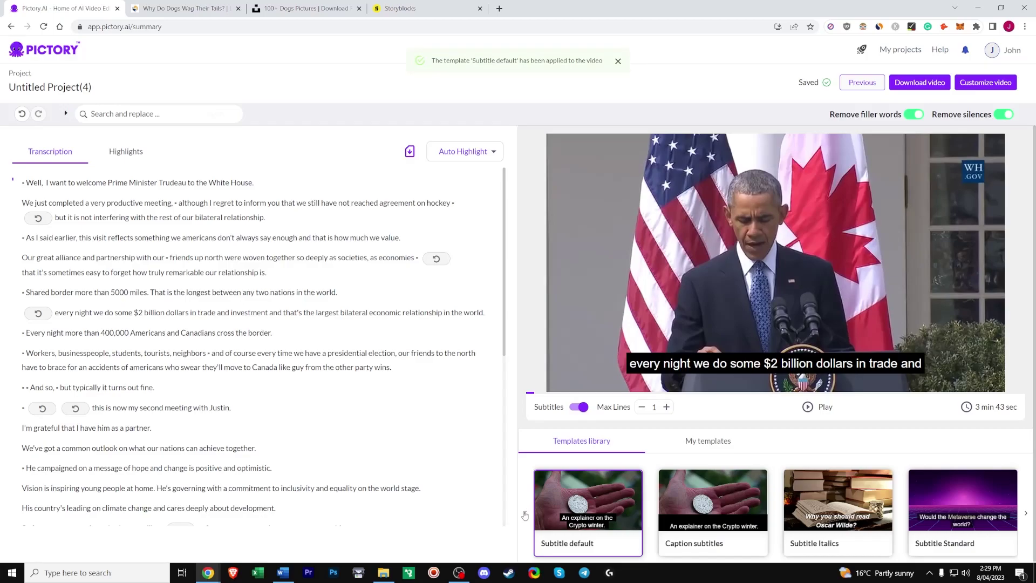
left_click(1026, 514)
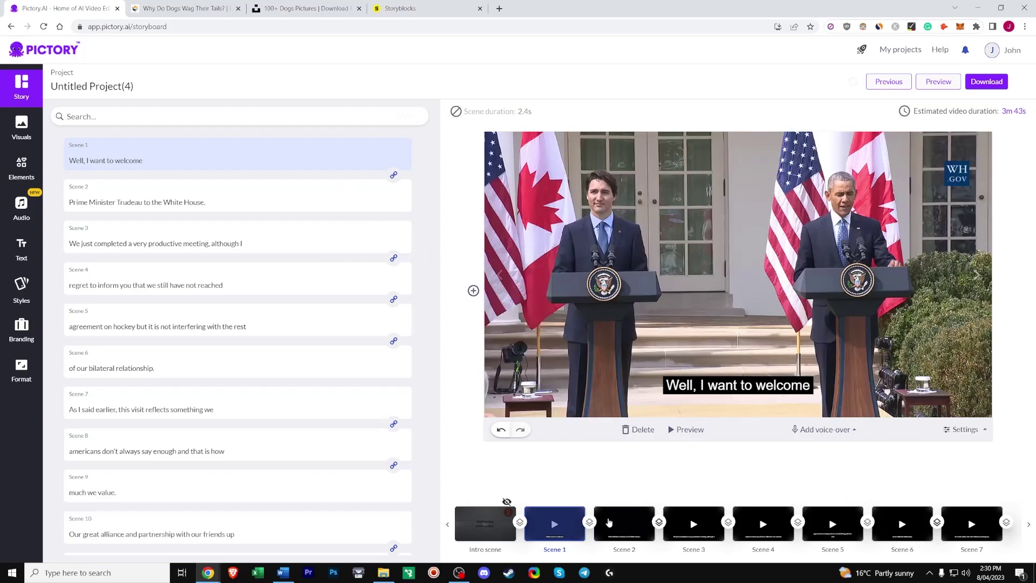
Unlink Scene 1 and give Scene 2 the hands-at-podium clip from a 'president' stock search.
left_click(393, 175)
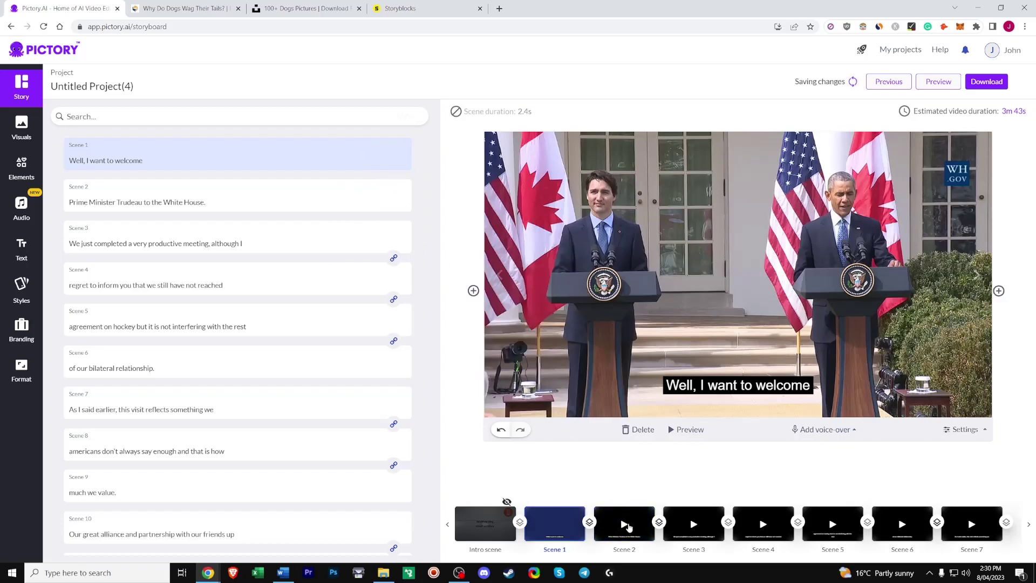
left_click(629, 526)
left_click(22, 128)
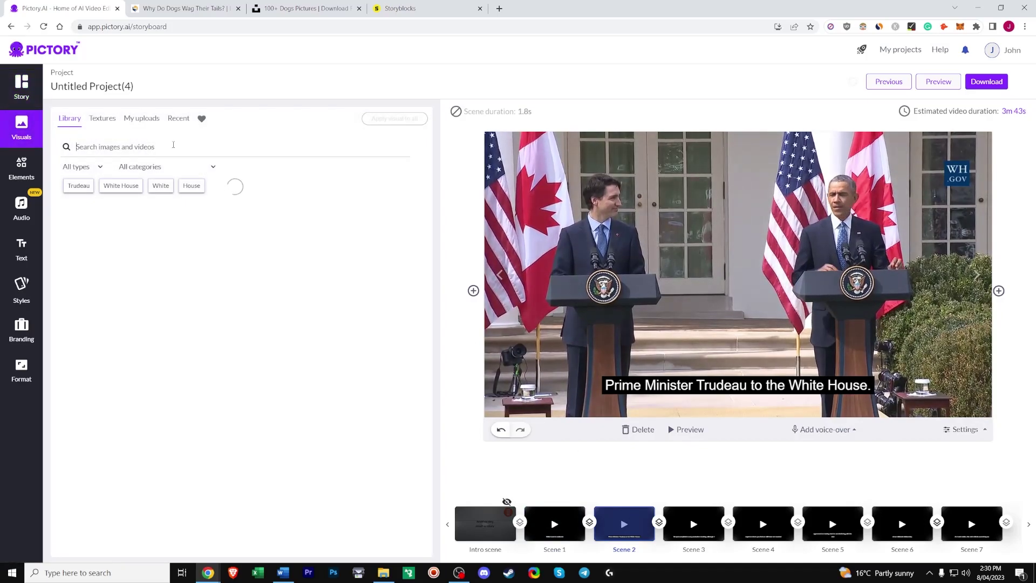
type("president")
key("Return")
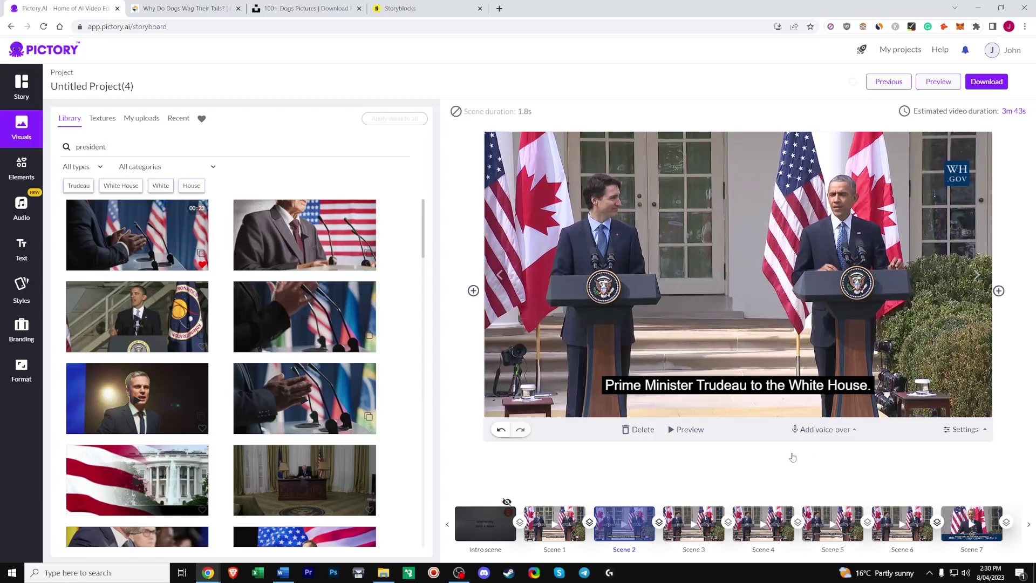
left_click(555, 524)
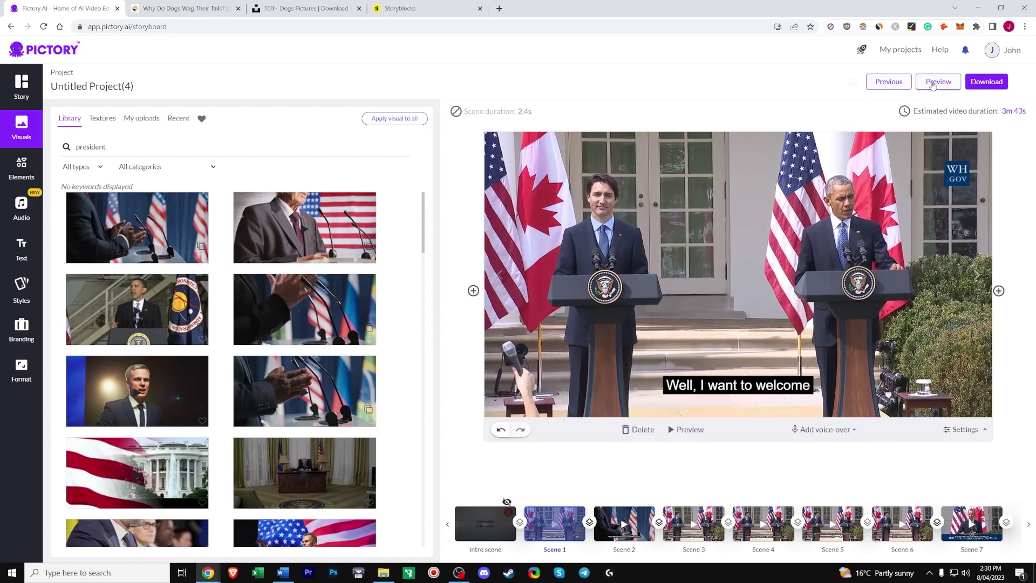
left_click(685, 429)
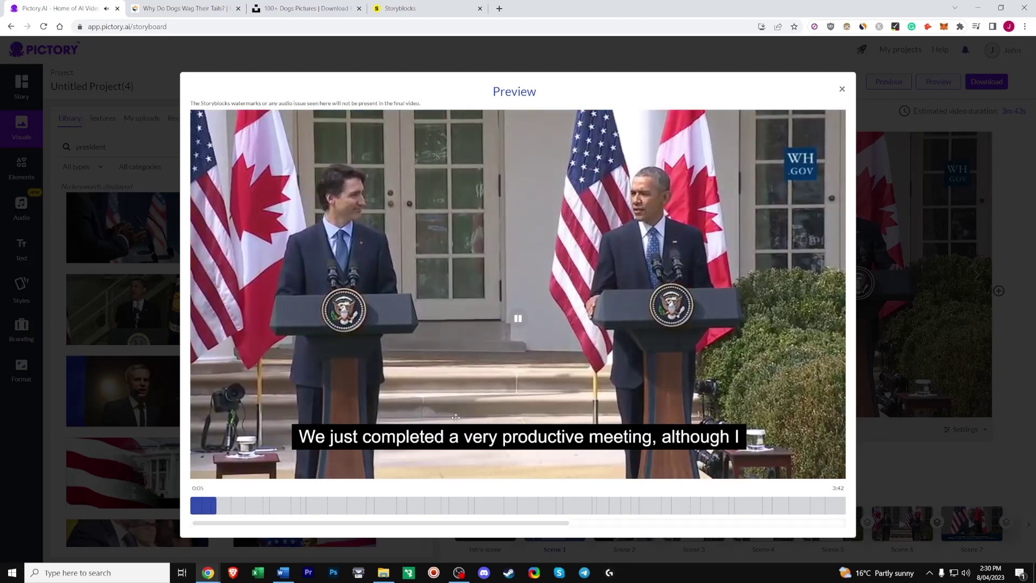
left_click(185, 505)
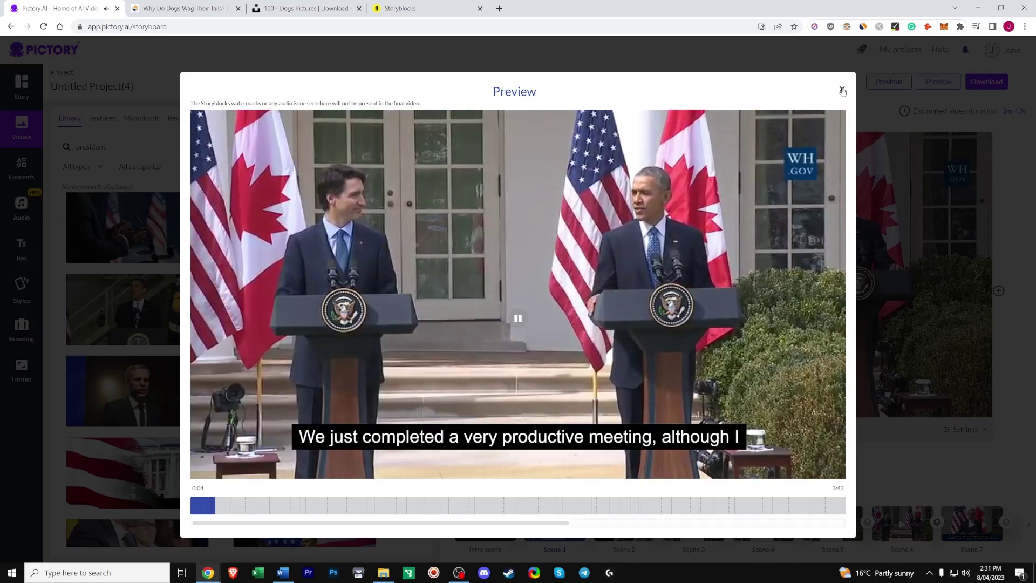
left_click(842, 90)
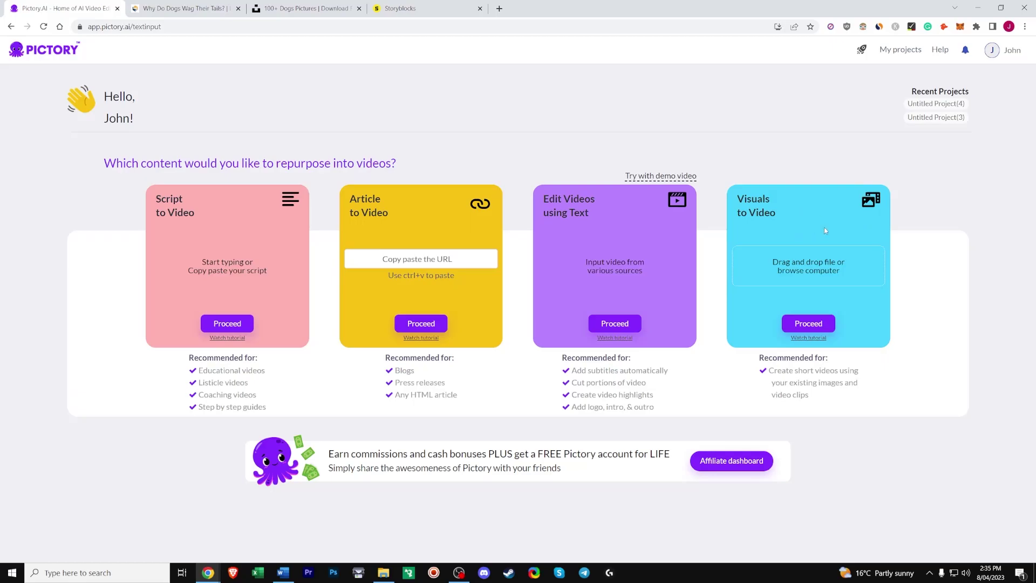
Upload the four dog photos for a new Visuals to Video project.
left_click(808, 323)
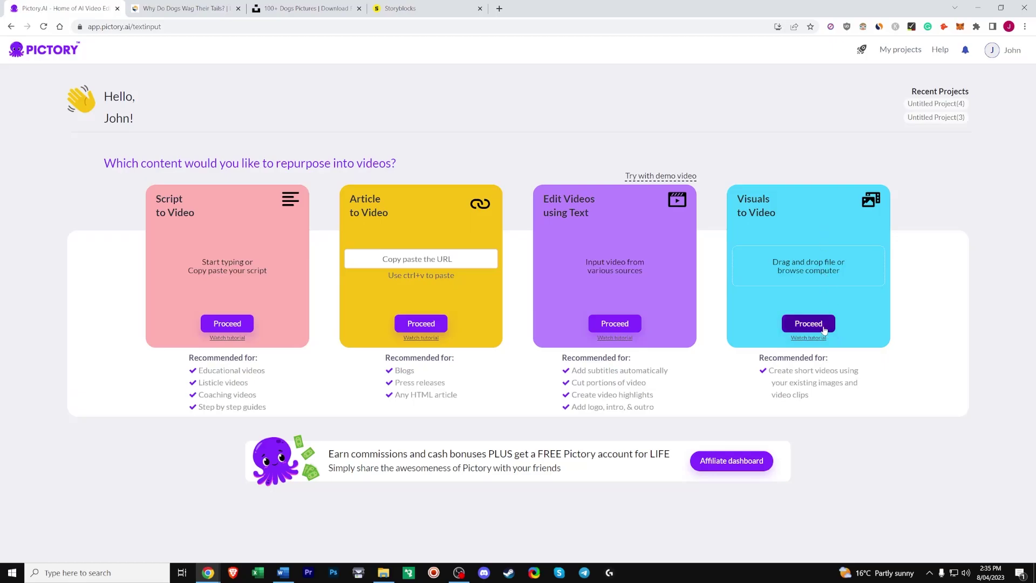
left_click_drag(144, 148, 335, 96)
left_click(401, 257)
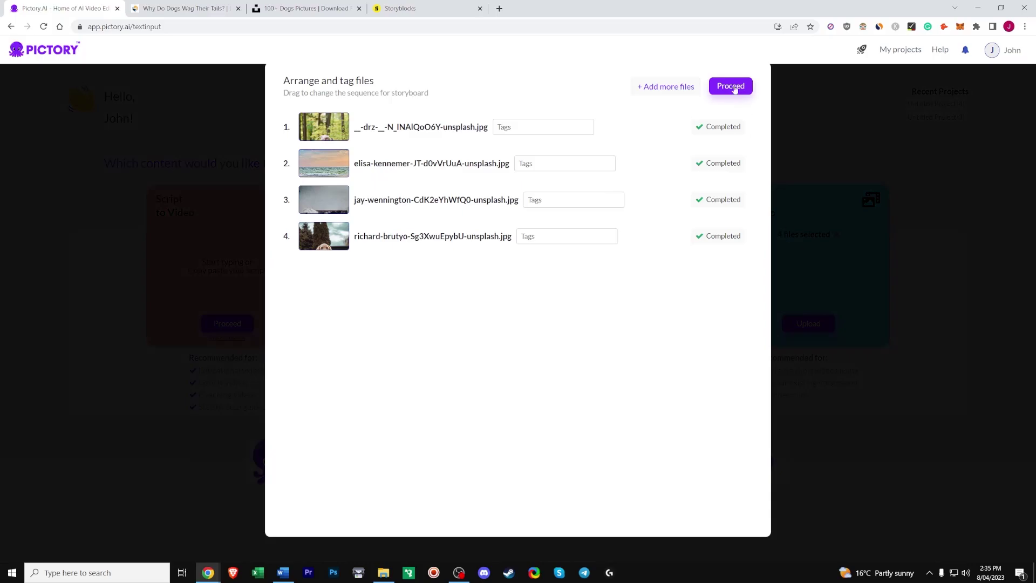
left_click(732, 89)
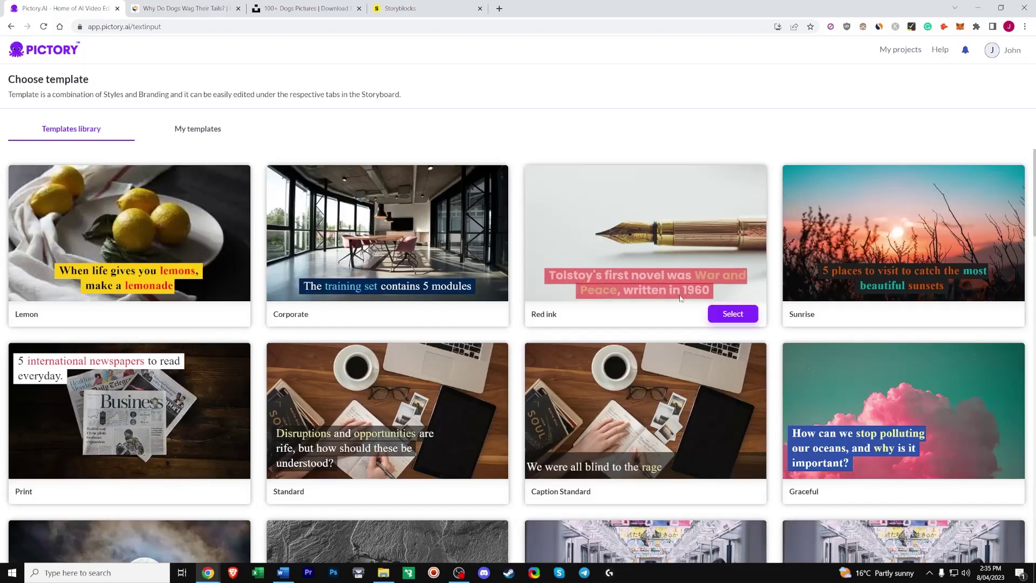
Choose the Red ink template at a vertical 9:16 aspect ratio and build the storyboard.
left_click(739, 319)
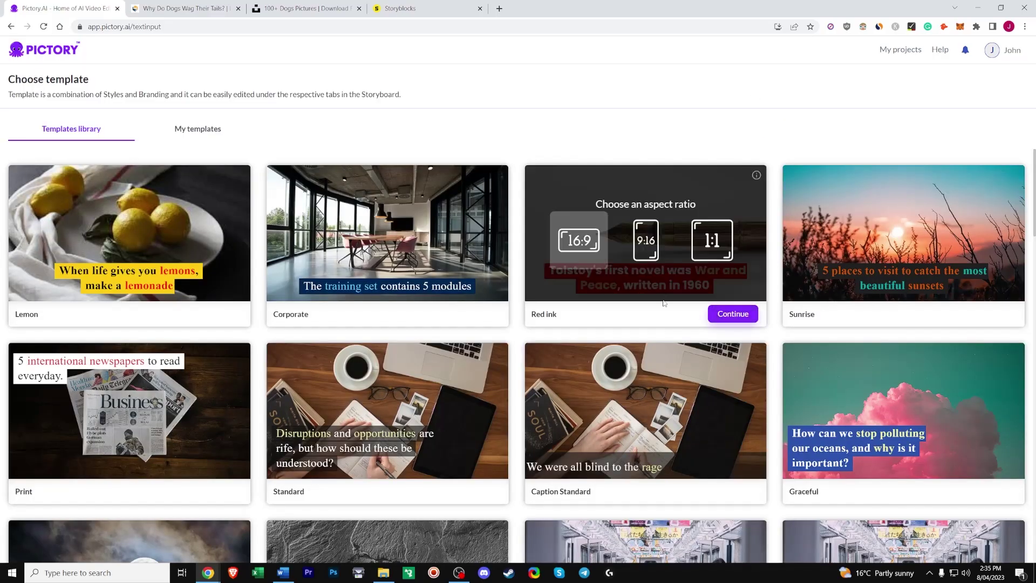
left_click(645, 241)
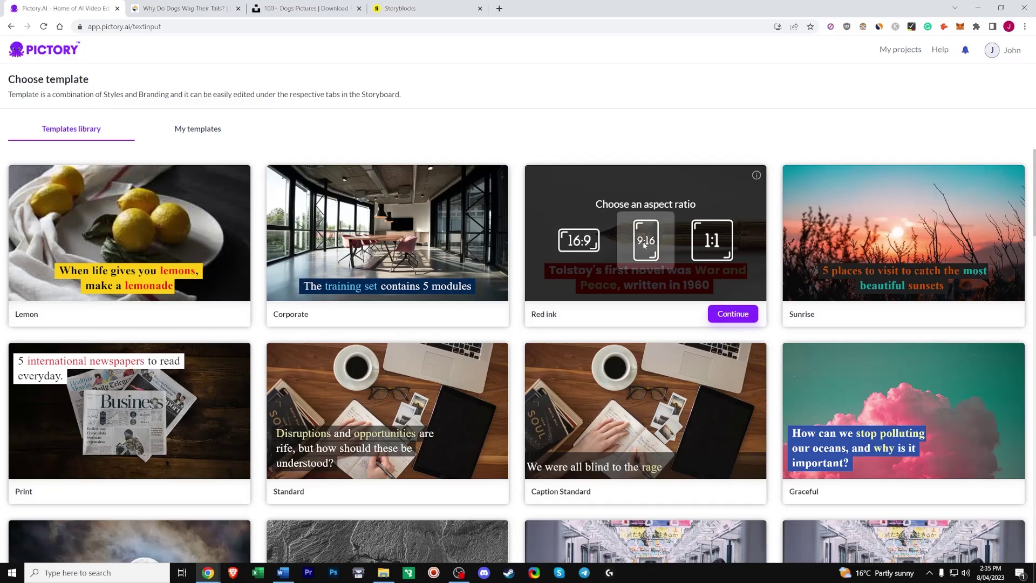
left_click(735, 315)
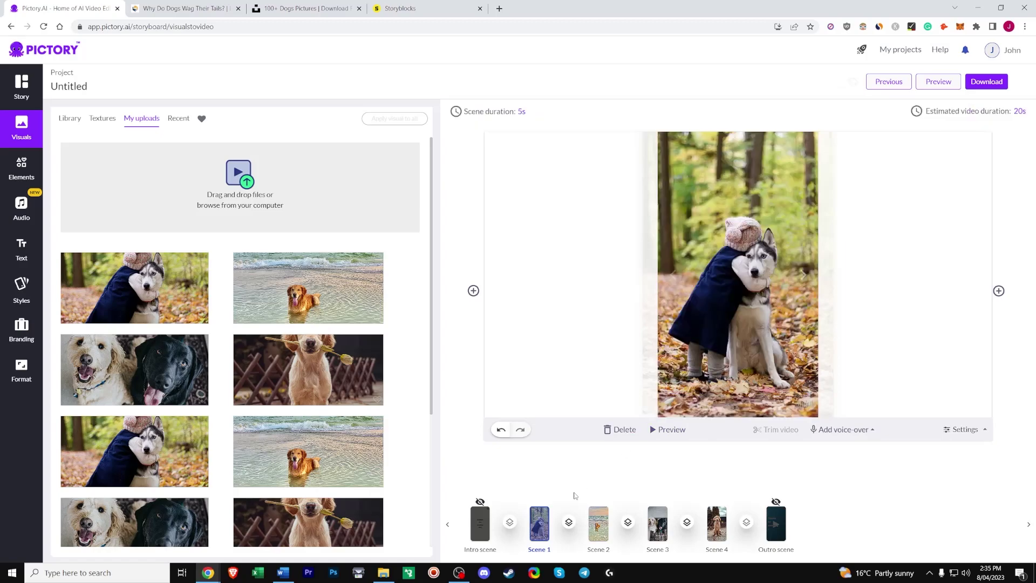
Caption Scene 1 'Child with dog' and Scene 2 'Dog at the beach'.
left_click(729, 379)
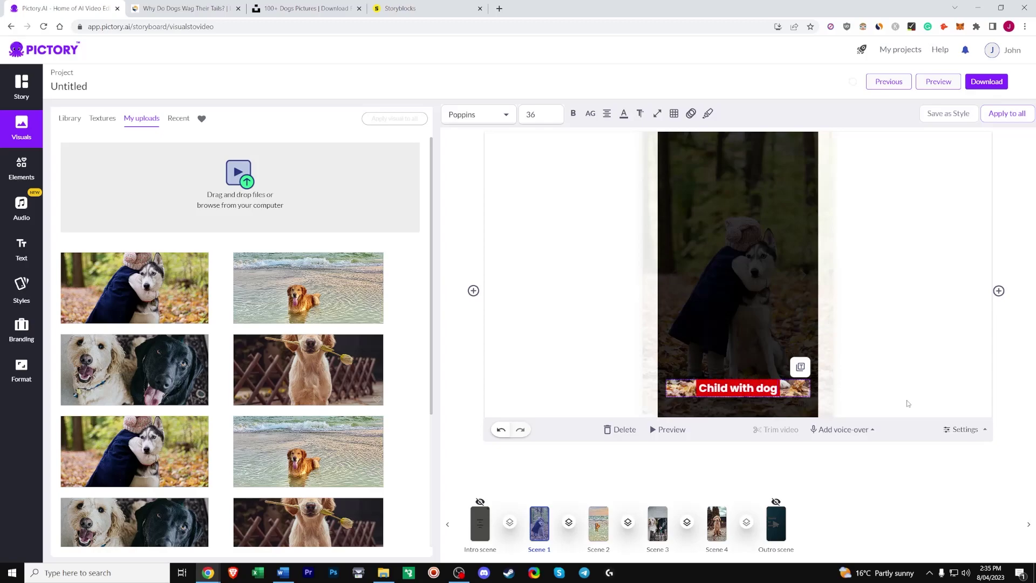
left_click(818, 478)
left_click(596, 530)
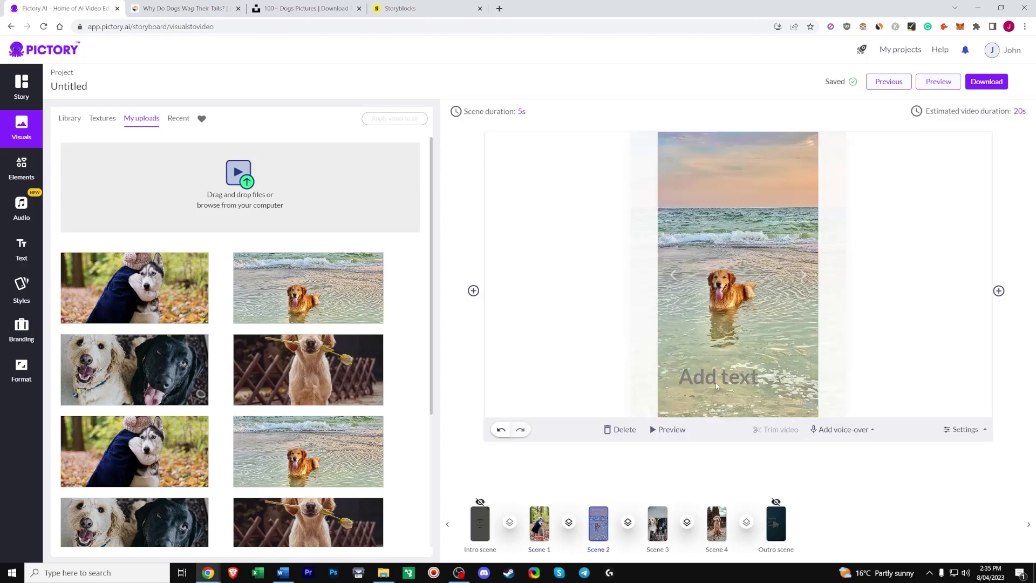
left_click(719, 374)
type("Dog at the beach")
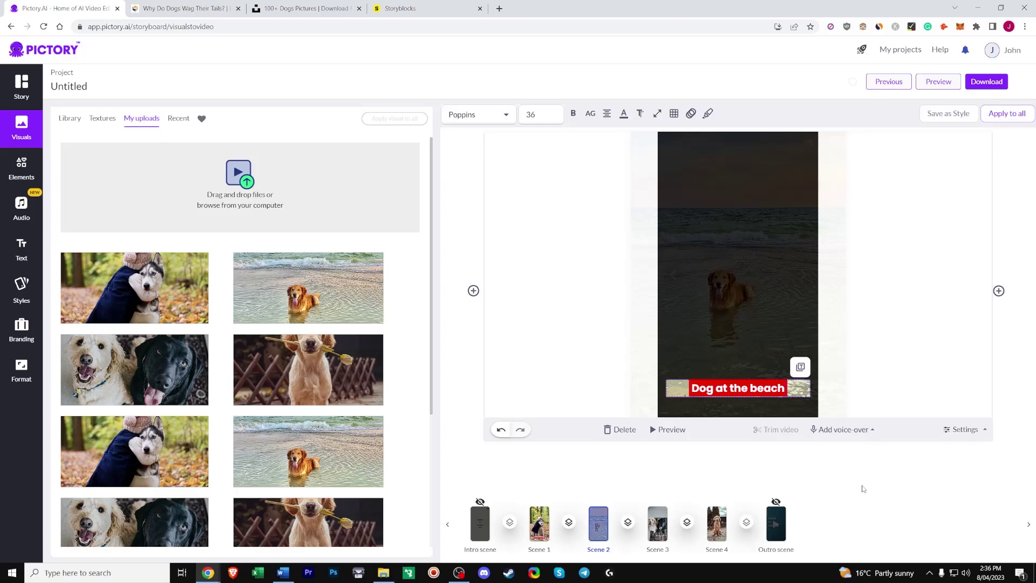
left_click(764, 486)
Turn on visual zoom and pan for Scene 1, then preview the whole dog video.
left_click(538, 523)
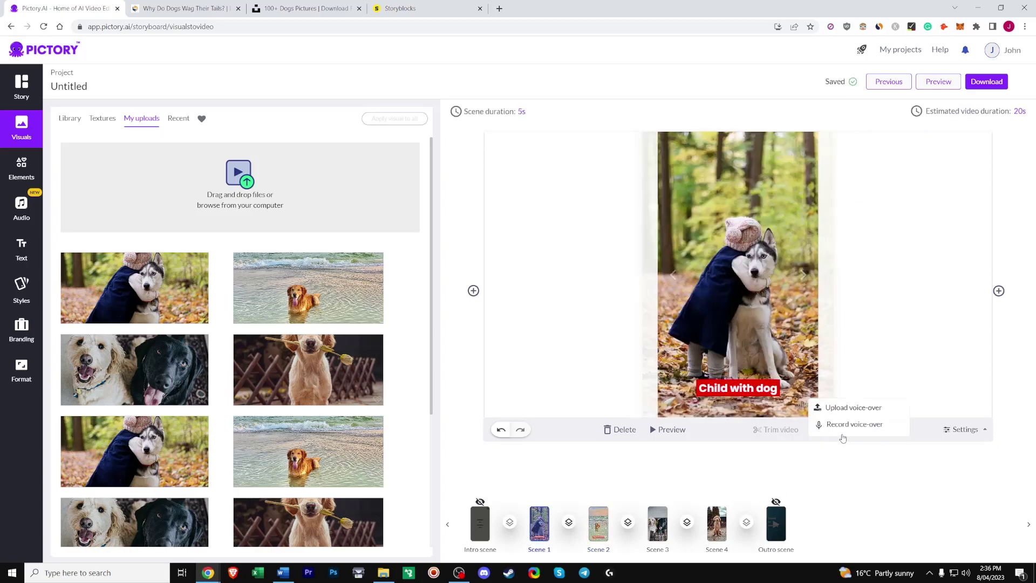
left_click(962, 429)
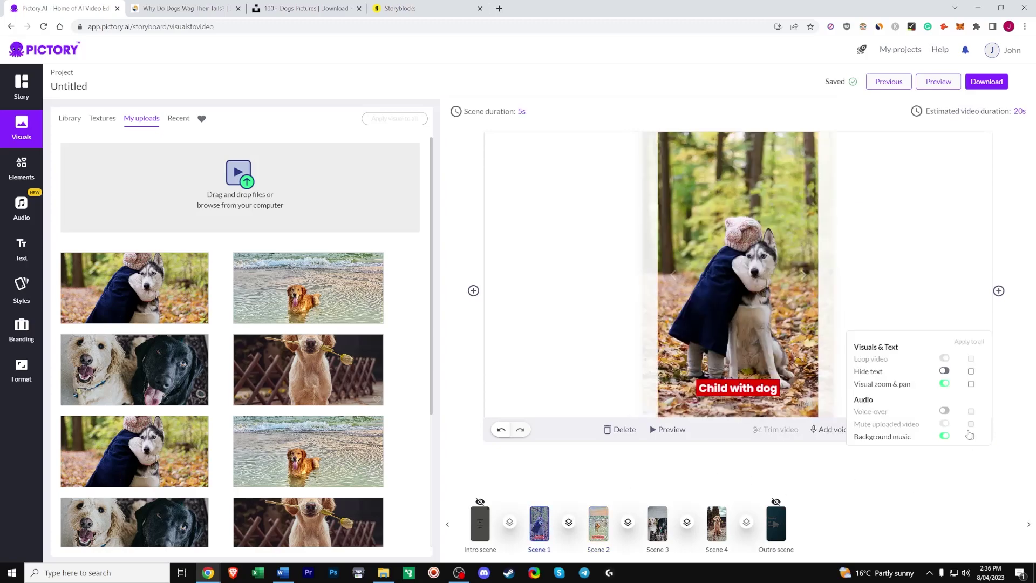
left_click(944, 384)
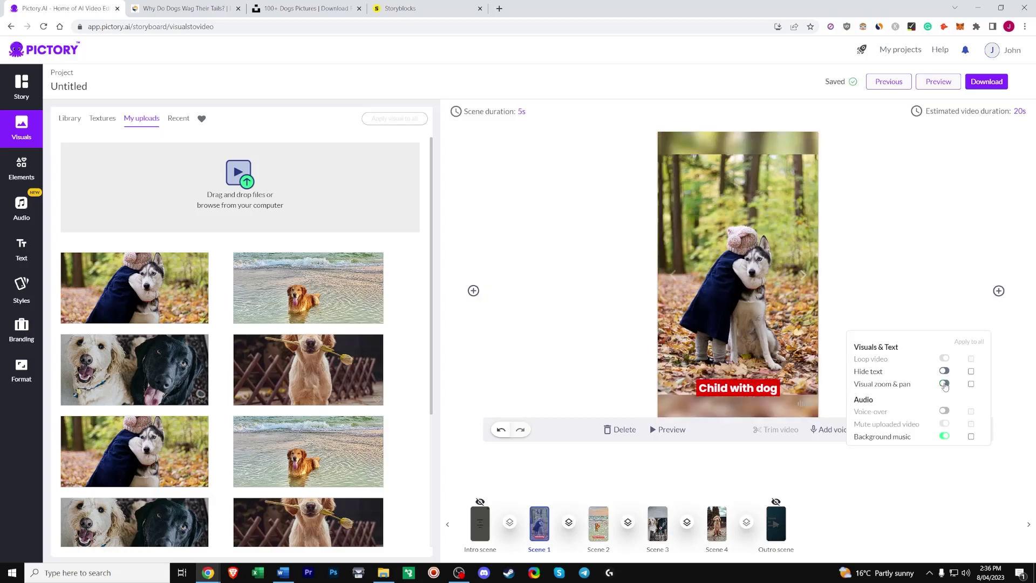
left_click(944, 383)
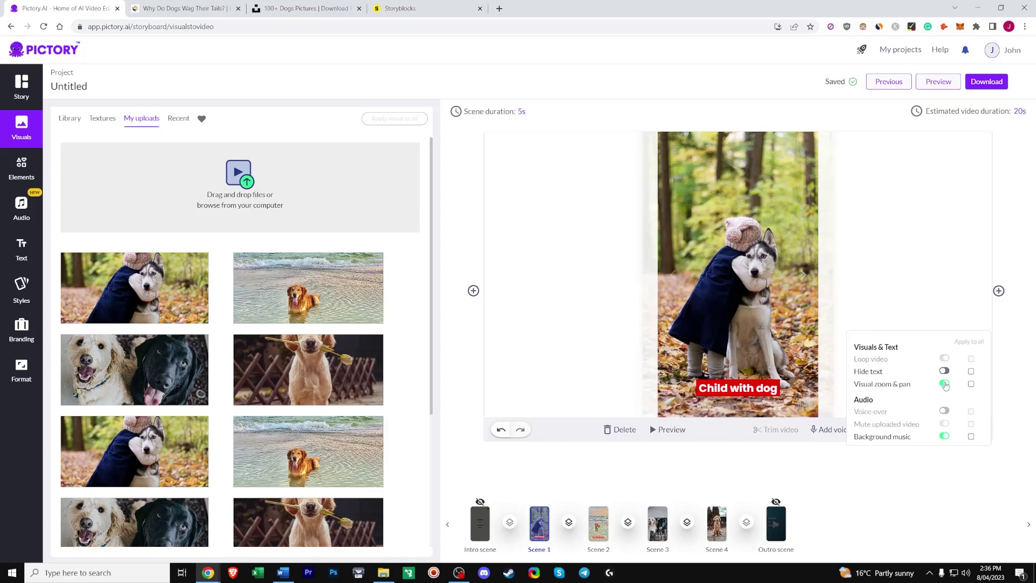
left_click(682, 286)
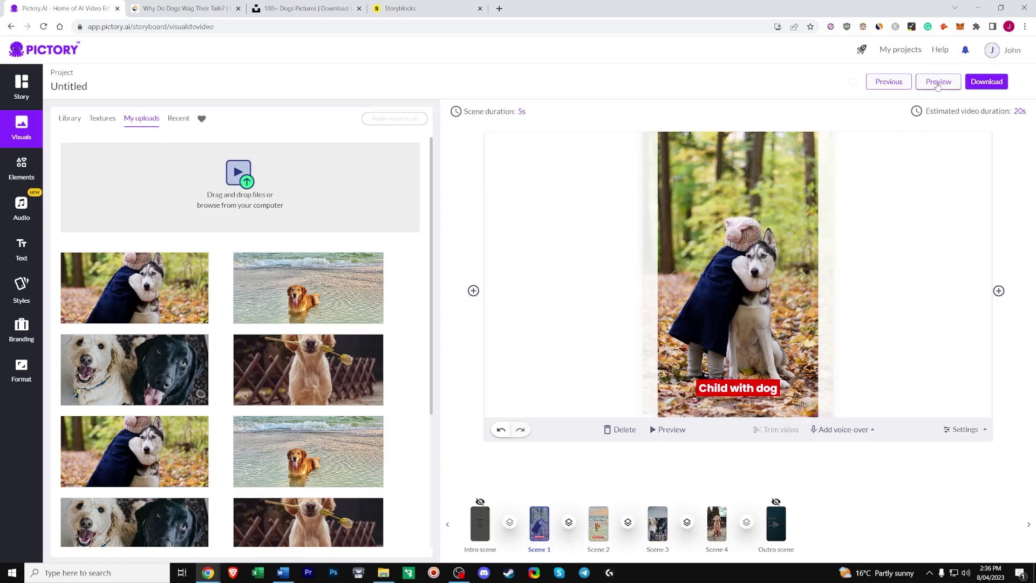
left_click(24, 210)
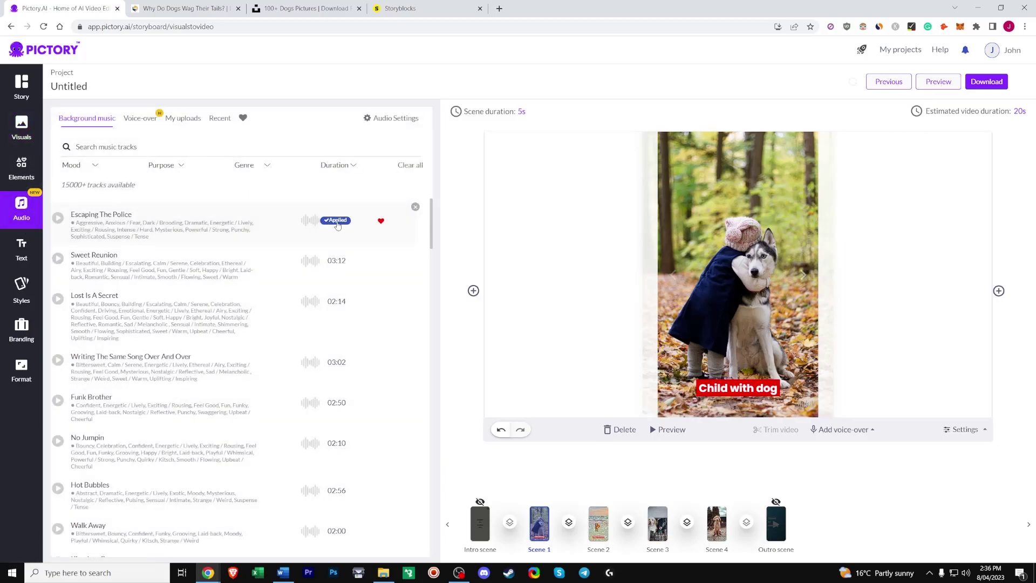
left_click(938, 82)
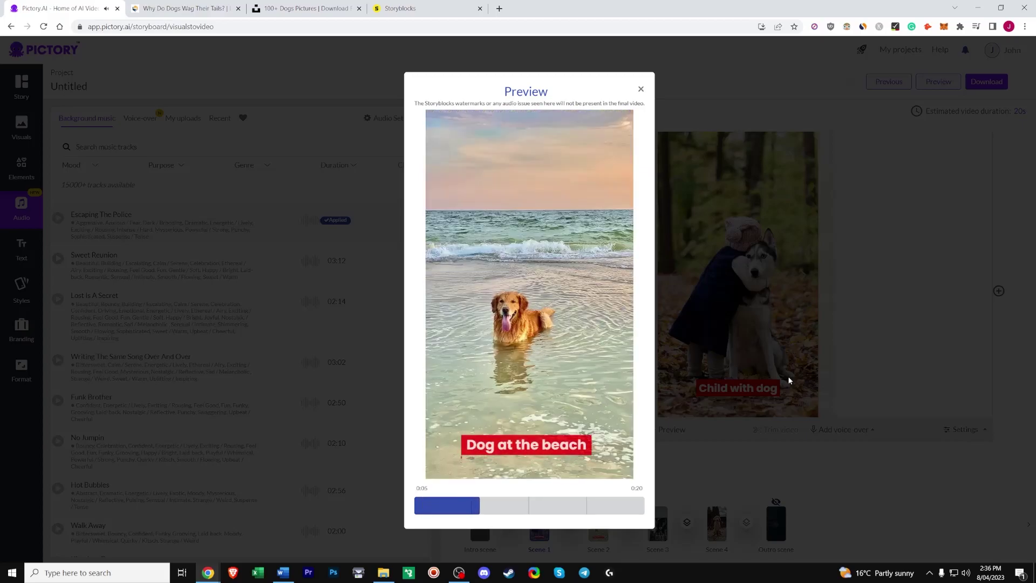
Close the dog video preview.
left_click(640, 90)
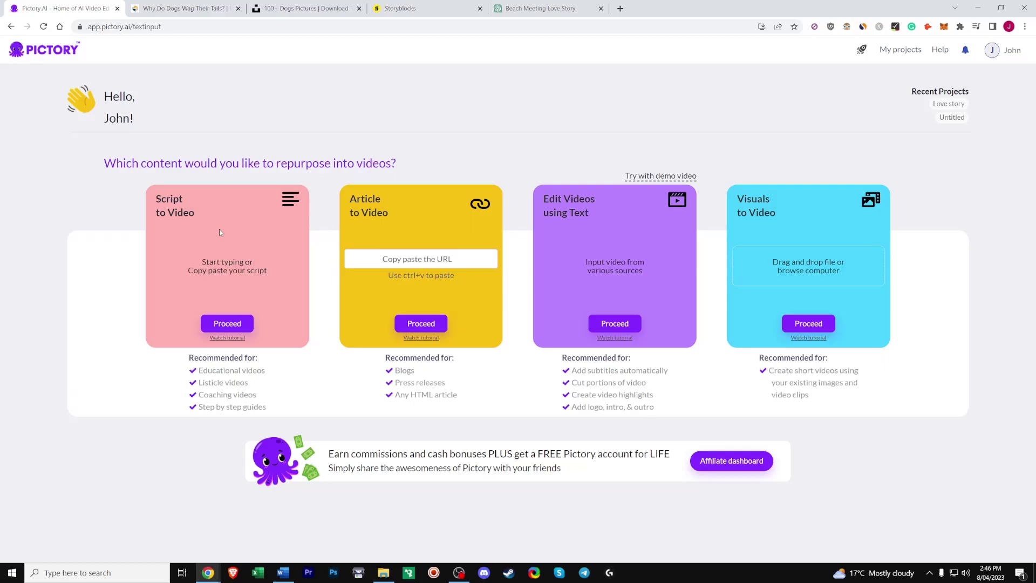
Start a Script to Video project and copy the beach love story from ChatGPT.
left_click(229, 324)
left_click(534, 12)
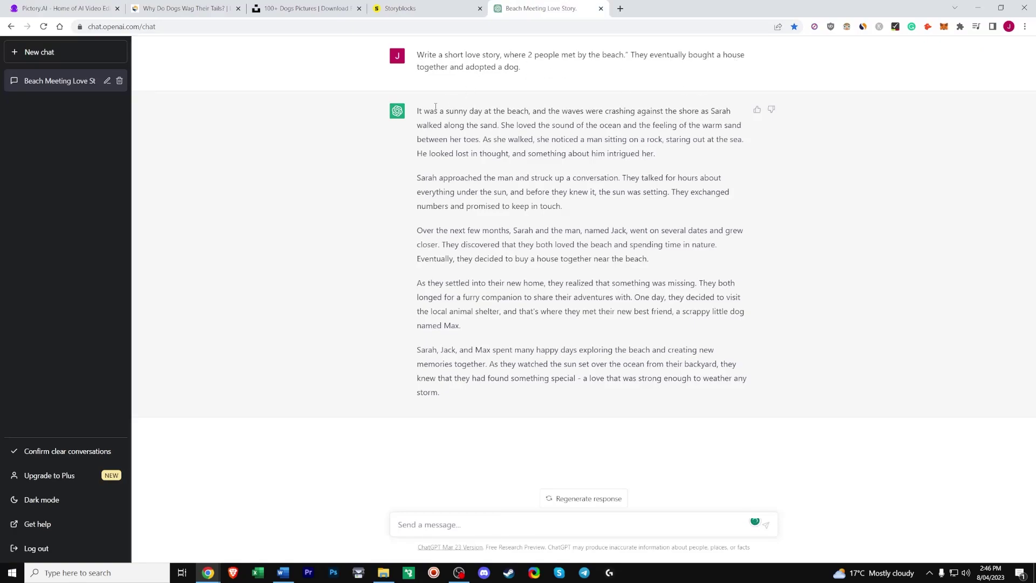
left_click_drag(418, 112, 517, 396)
key("ctrl+c")
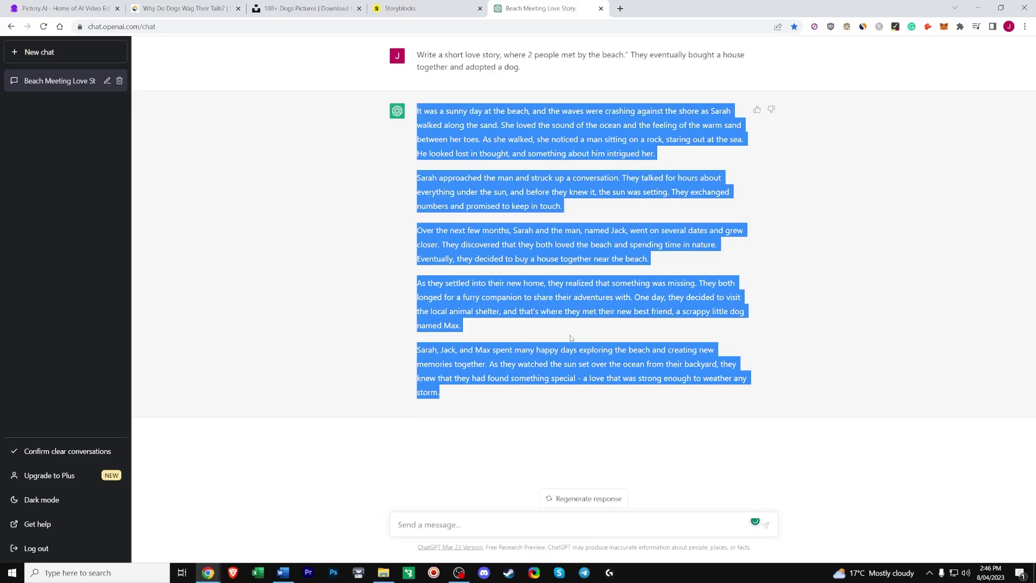
left_click(518, 396)
left_click(64, 8)
Paste the beach love story into the script and name the video 'Love story'.
type("v")
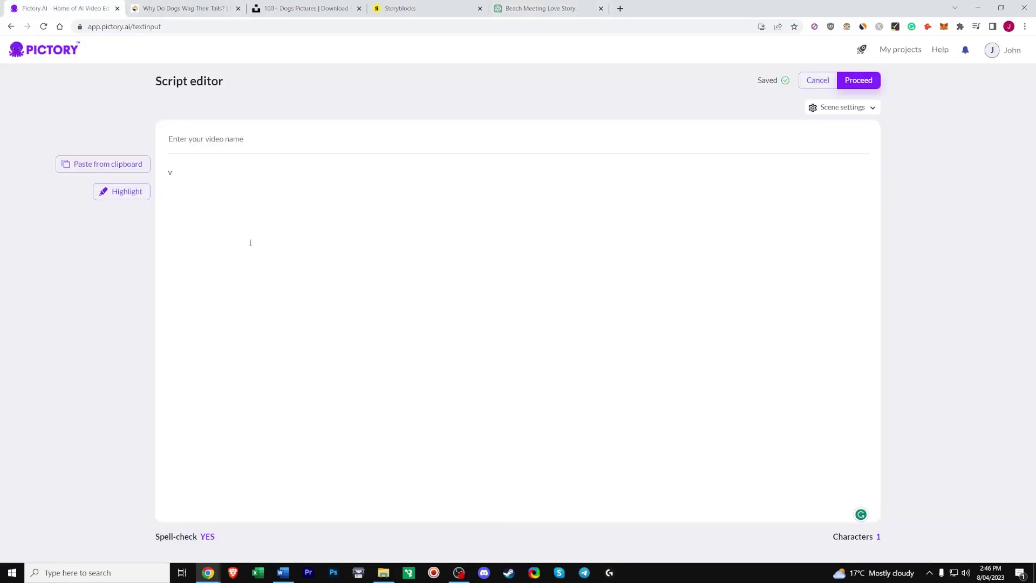
key("BackSpace")
key("ctrl+v")
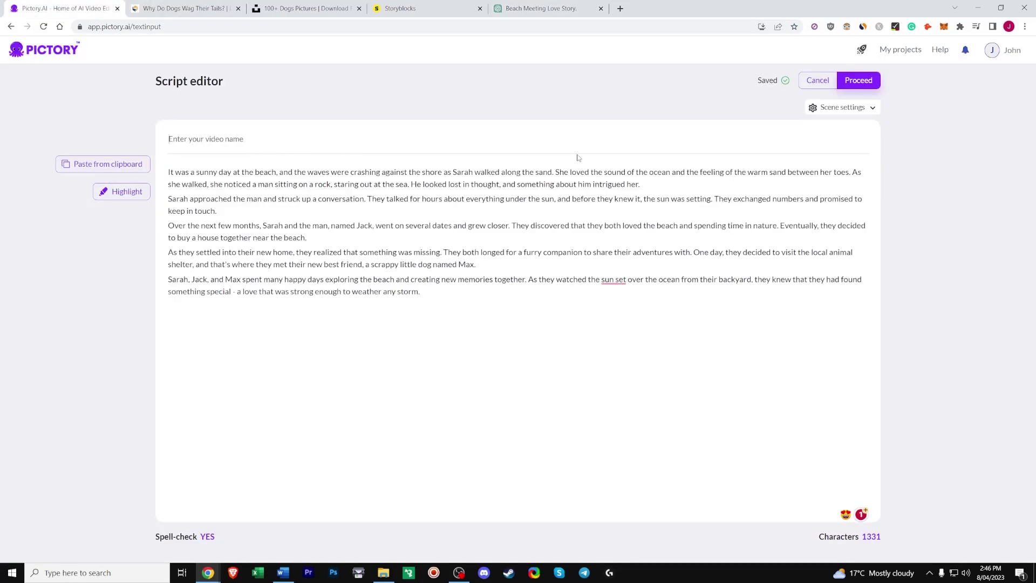
left_click(578, 156)
type("Love story")
left_click(479, 322)
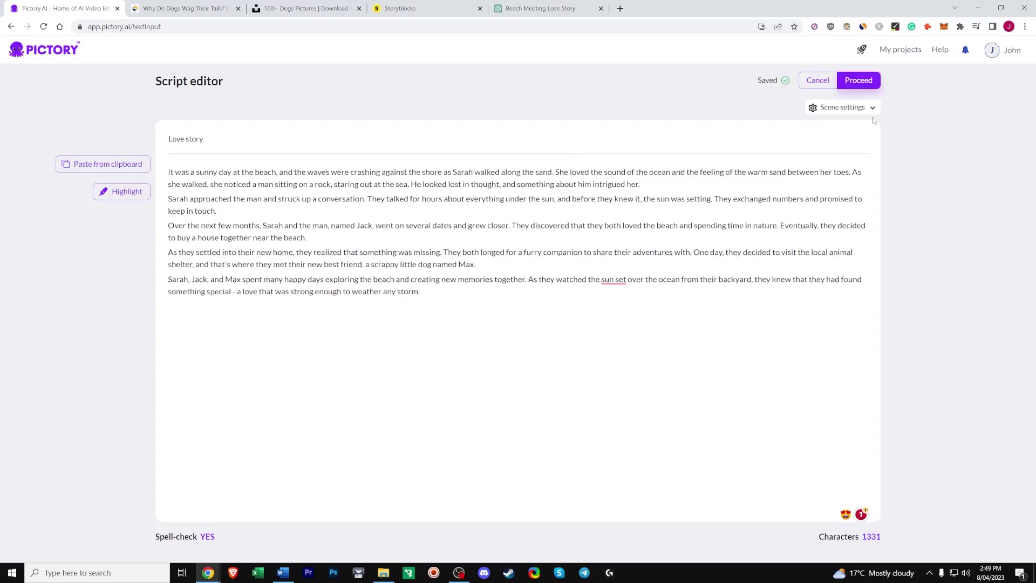
Highlight 'Sarah' in the script's first line as a keyword.
left_click(870, 111)
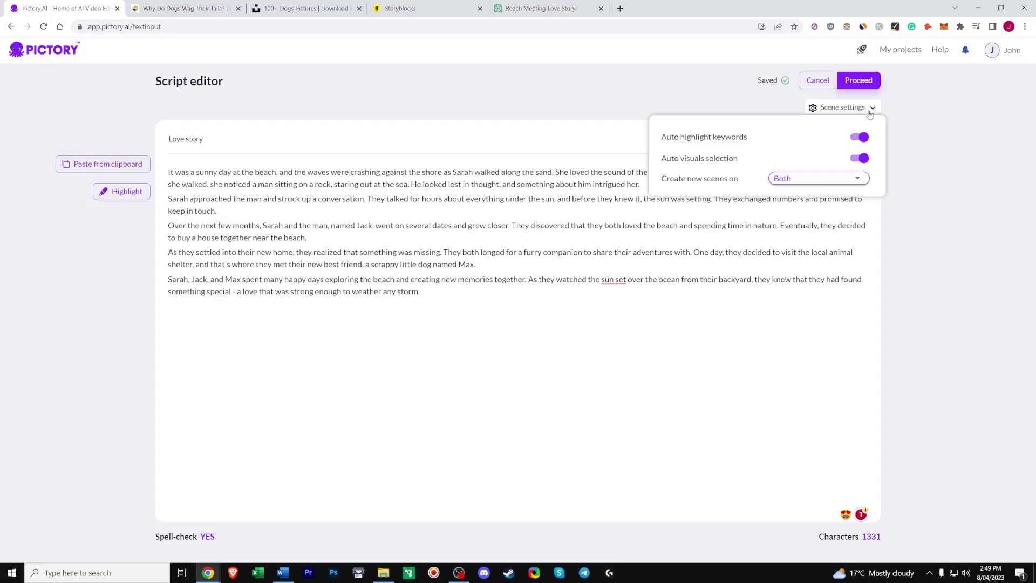
left_click(543, 159)
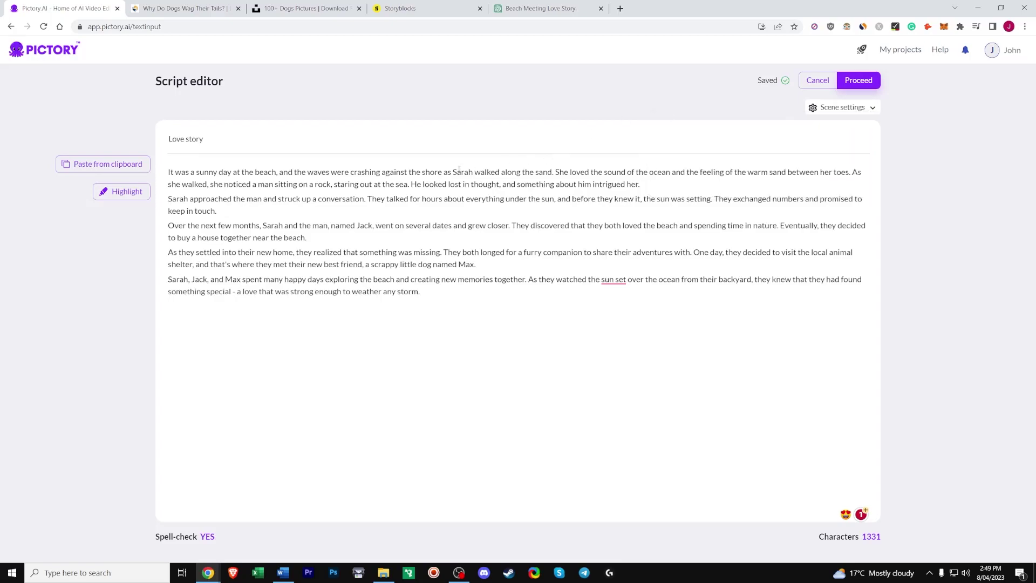
left_click_drag(454, 170, 473, 171)
left_click(539, 184)
left_click_drag(474, 175, 453, 173)
left_click(103, 197)
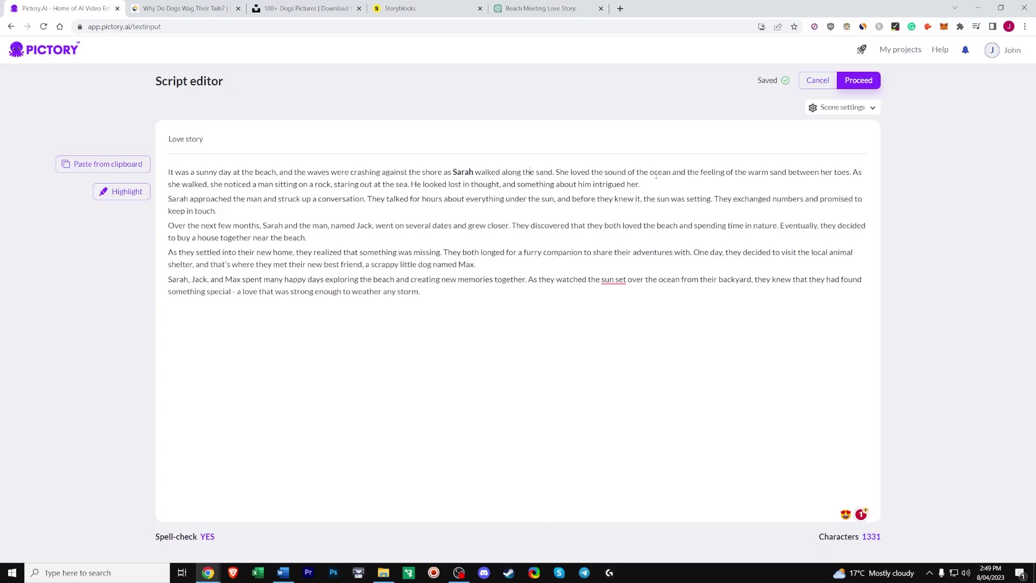
left_click(842, 107)
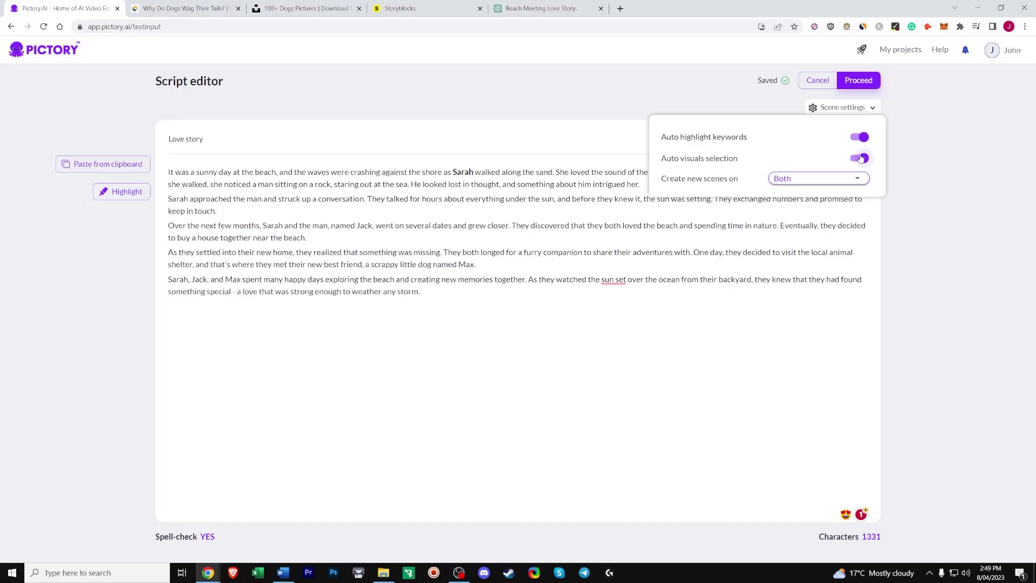
Try blank lines after the first and 'keep in touch' paragraphs, then remove them again.
left_click(826, 180)
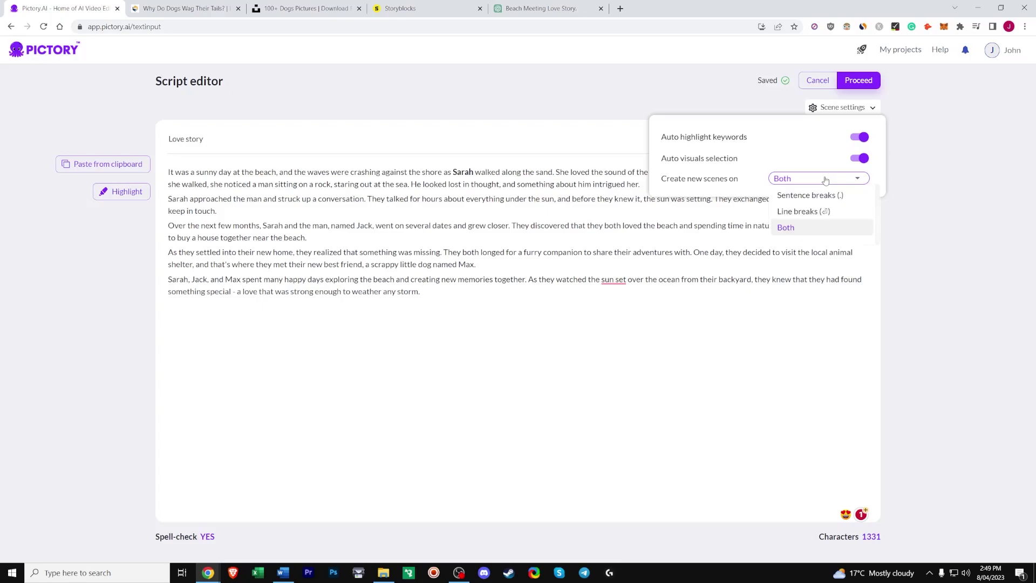
left_click(809, 212)
left_click(672, 186)
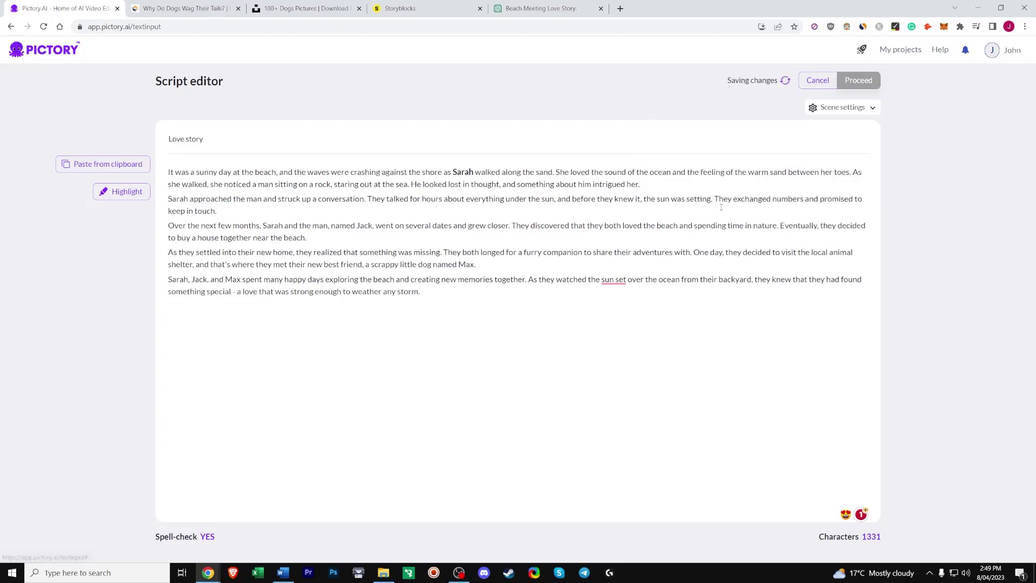
key("Return")
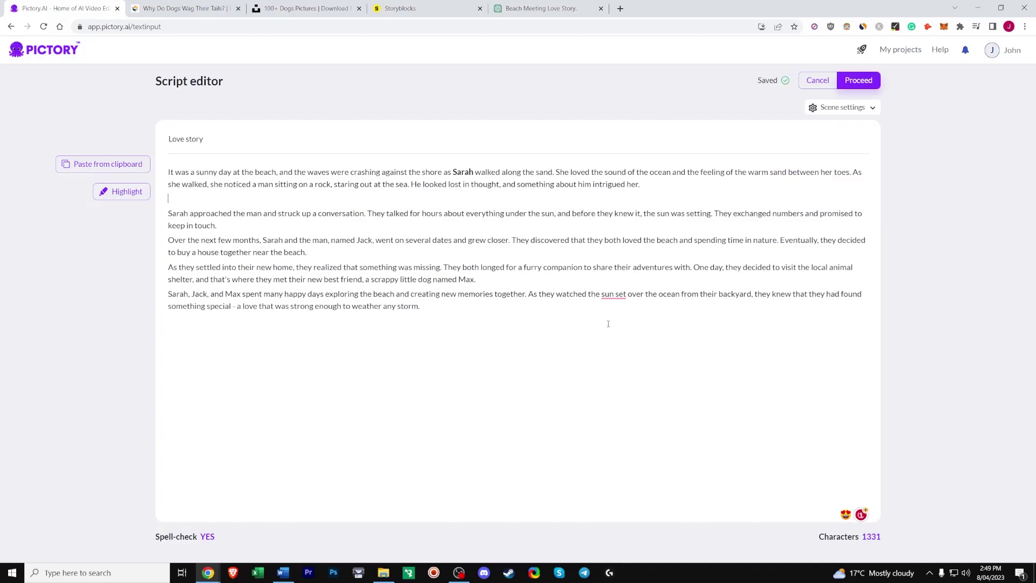
left_click(458, 225)
key("Return")
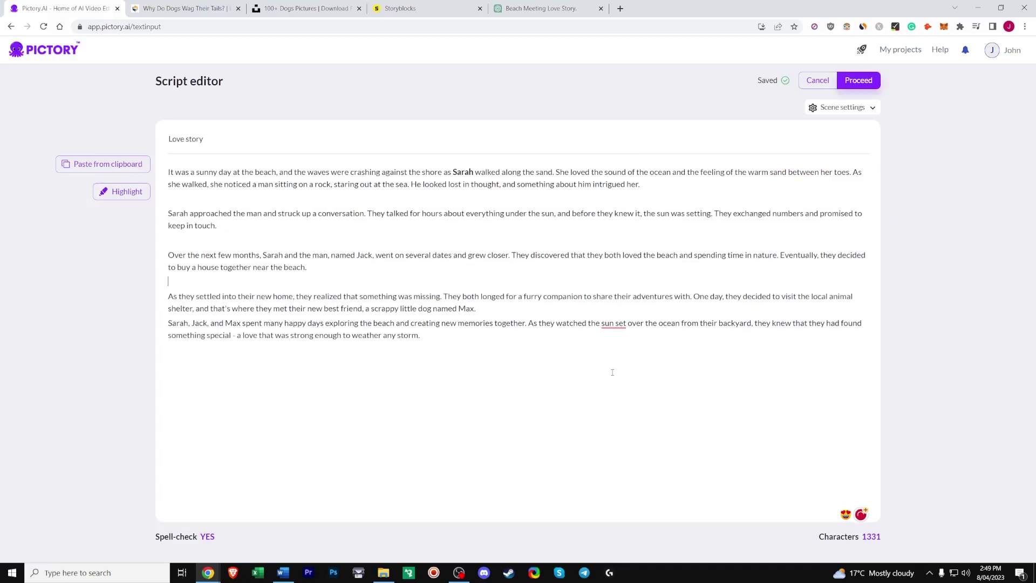
key("BackSpace")
left_click(239, 199)
key("BackSpace")
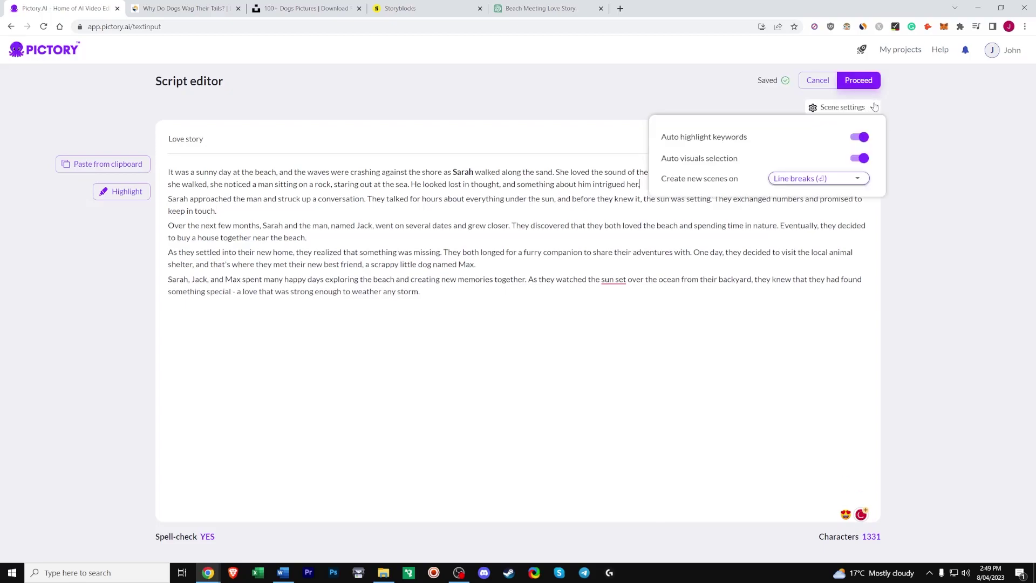
Set 'Create new scenes on' to Both, for sentence and line breaks.
mouse_move(861, 111)
left_click(830, 180)
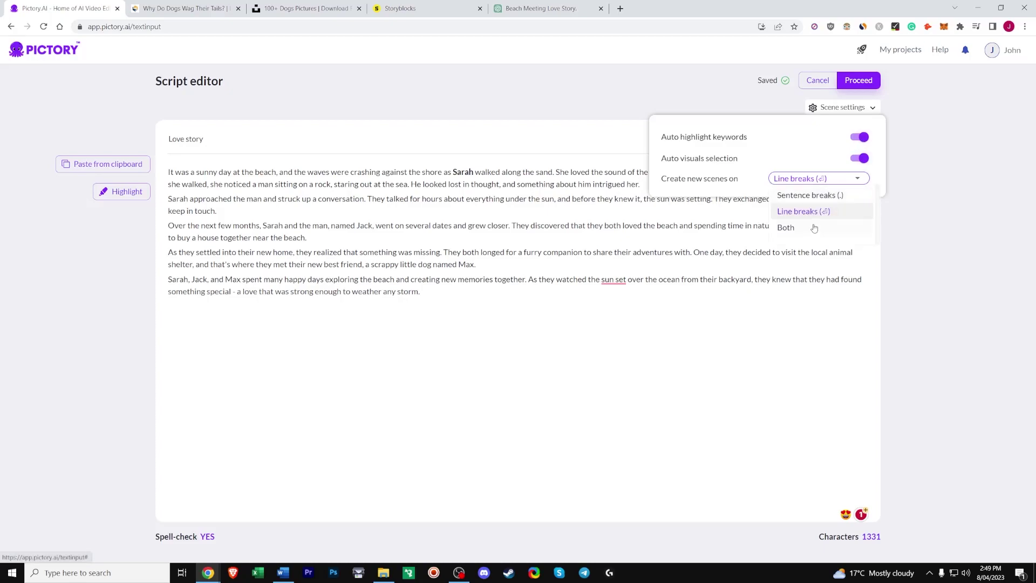
left_click(812, 228)
left_click(810, 183)
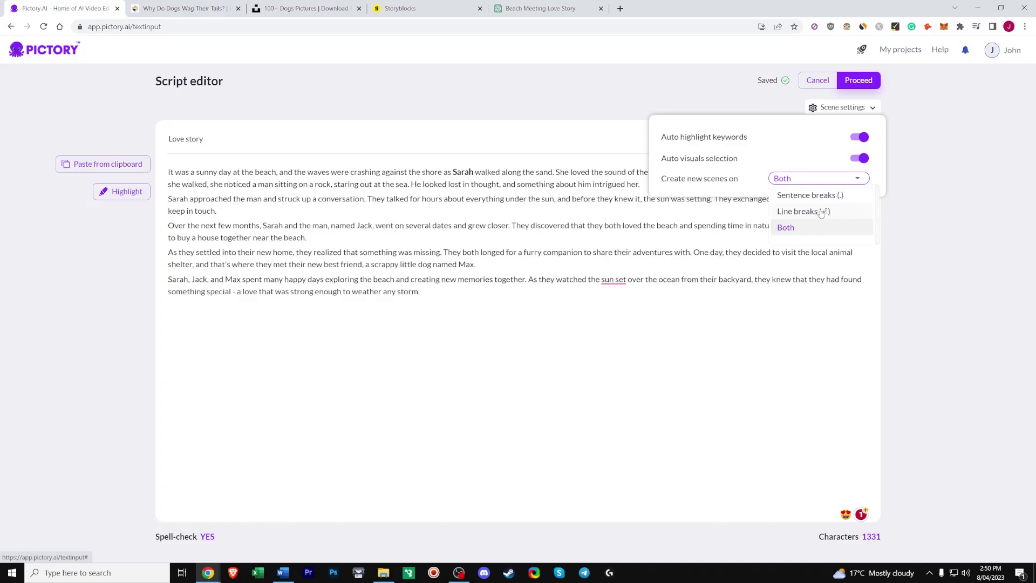
left_click(946, 197)
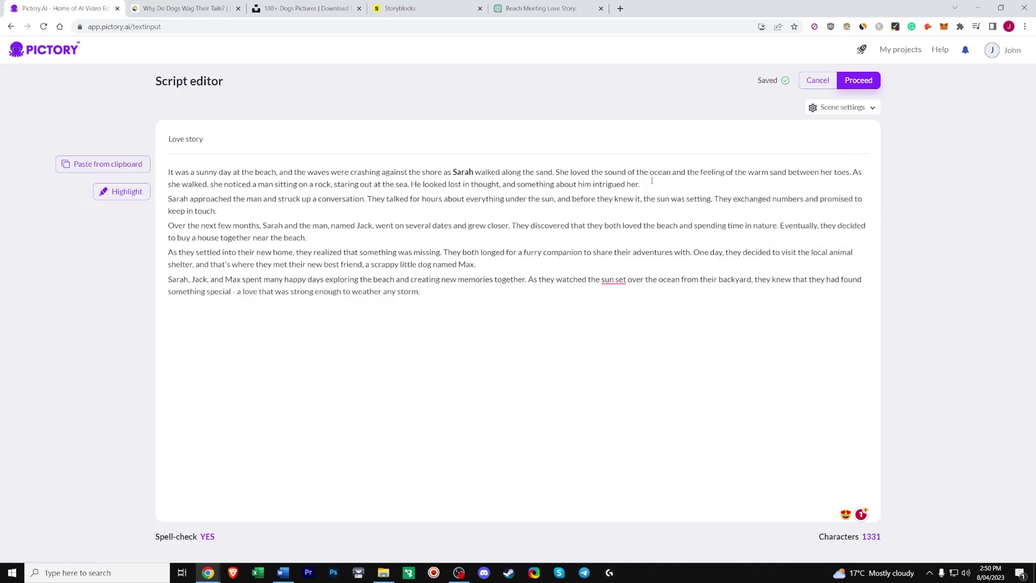
Check the first paragraph's sentence breaks and proceed to template selection.
left_click(555, 172)
left_click(852, 172)
left_click(653, 183)
left_click(868, 83)
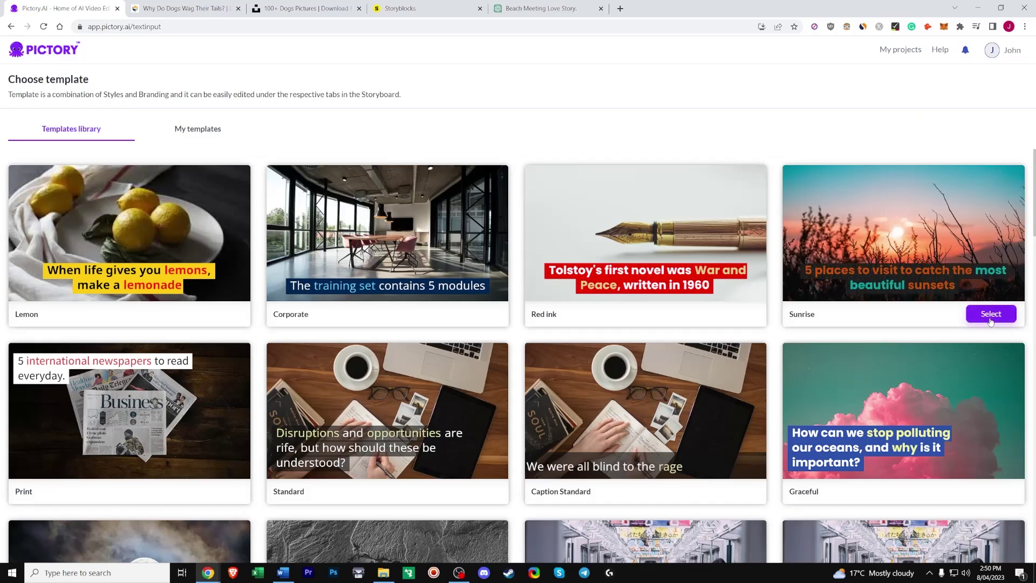
Pick the Sunrise template for the Love story video.
left_click(990, 314)
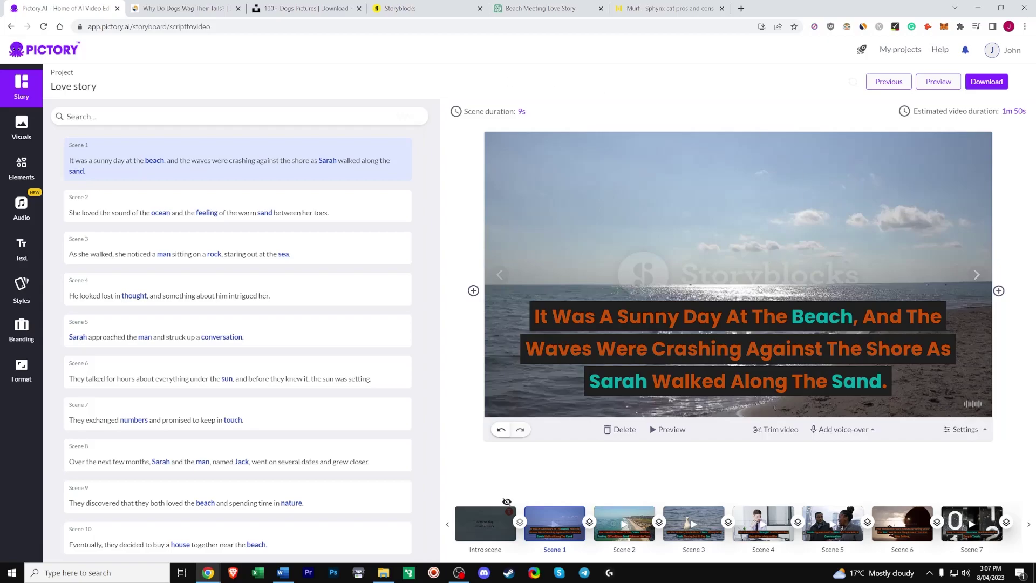
Set the scene caption's font size to 20 and apply that style to all scenes.
left_click(702, 321)
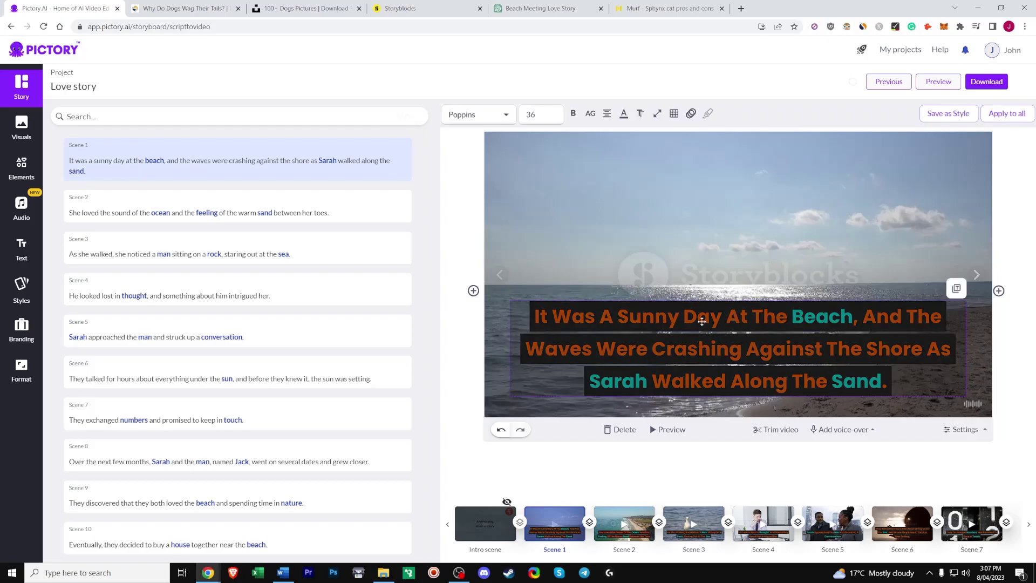
left_click(549, 109)
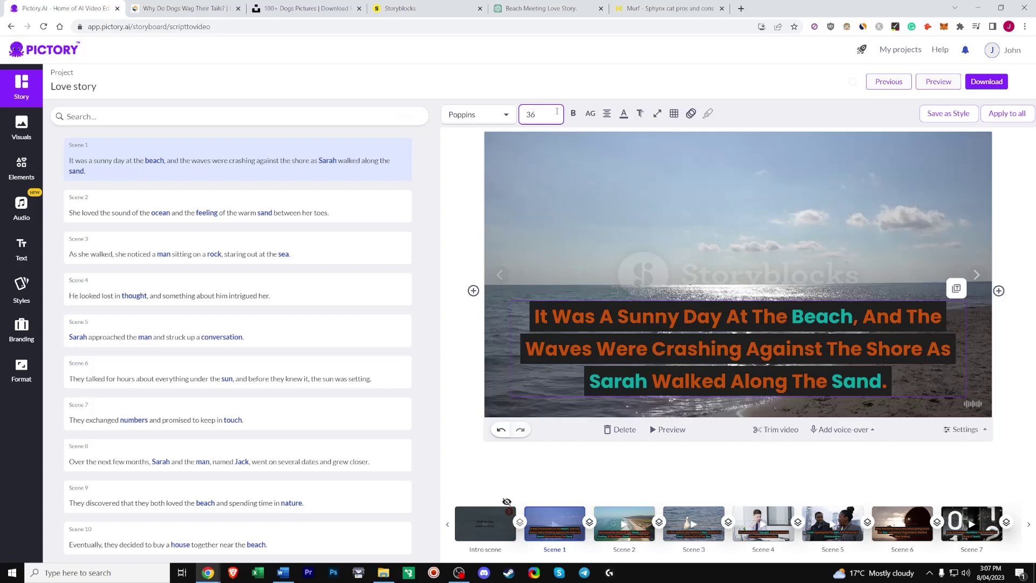
left_click(542, 204)
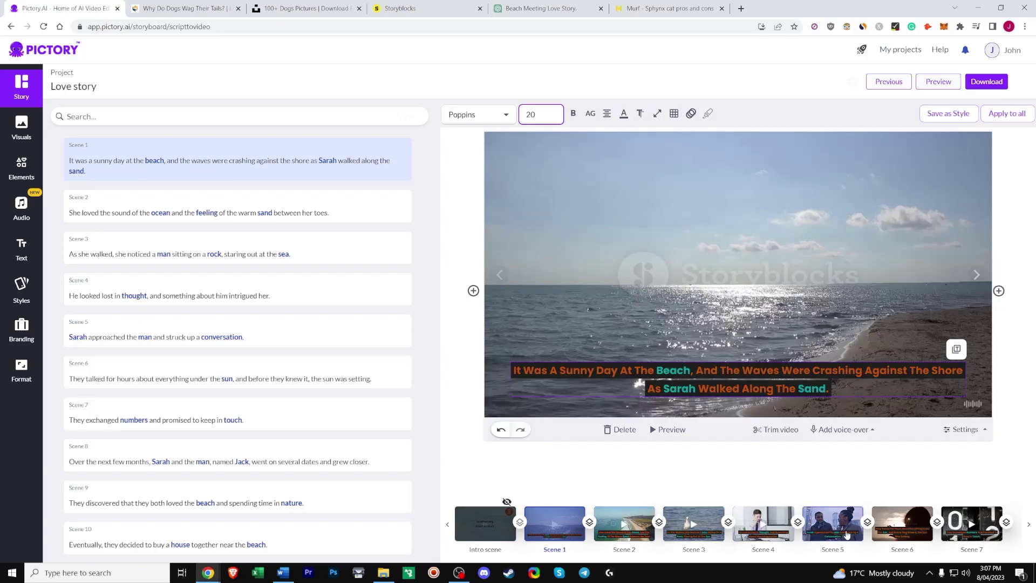
left_click(997, 50)
left_click(1007, 114)
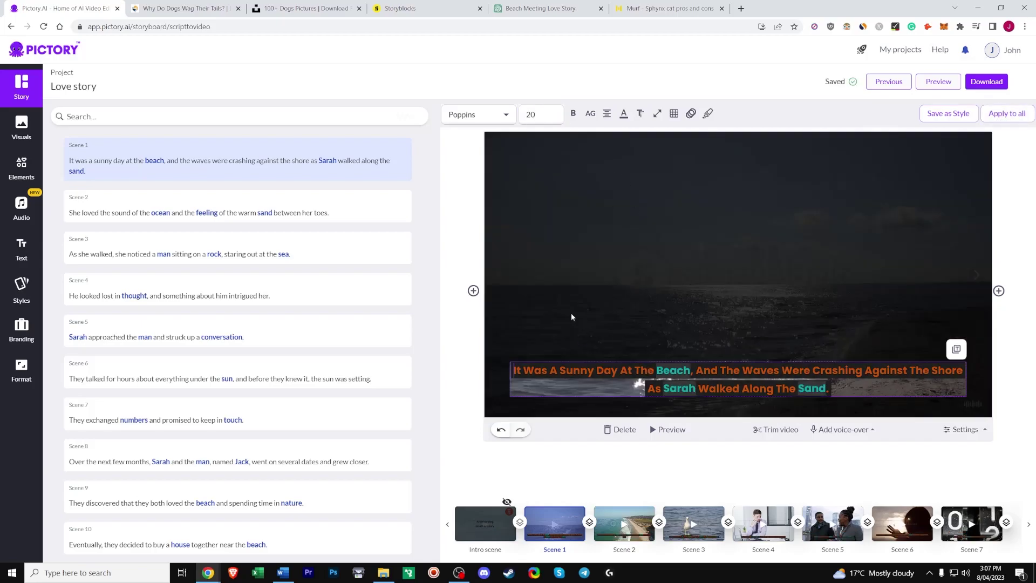
Compare with Scene 2, try caption sizes 36 and 32, then settle back on 20.
left_click(624, 522)
left_click(554, 522)
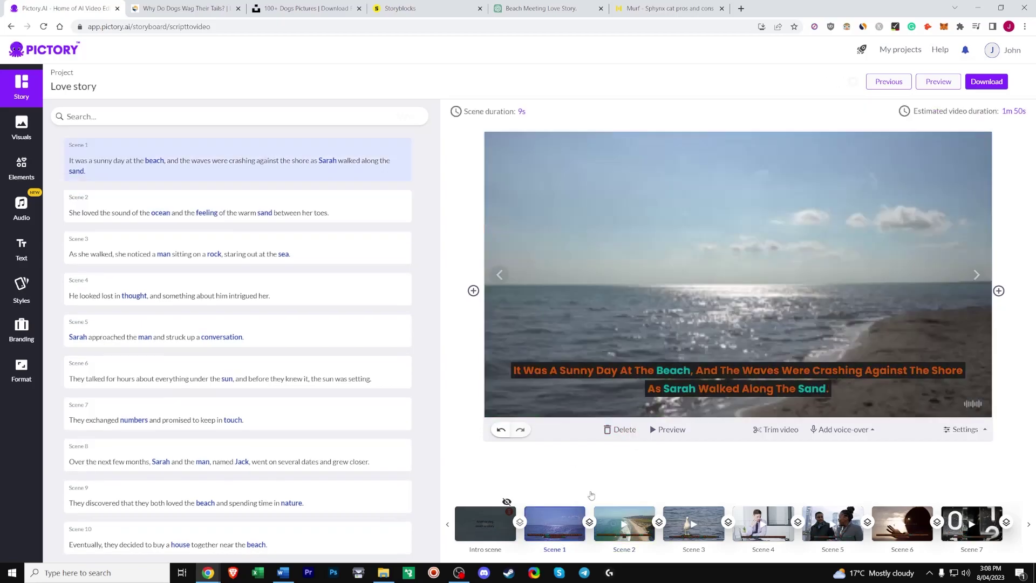
left_click(541, 115)
scroll(540, 242, "down", 3)
left_click(540, 252)
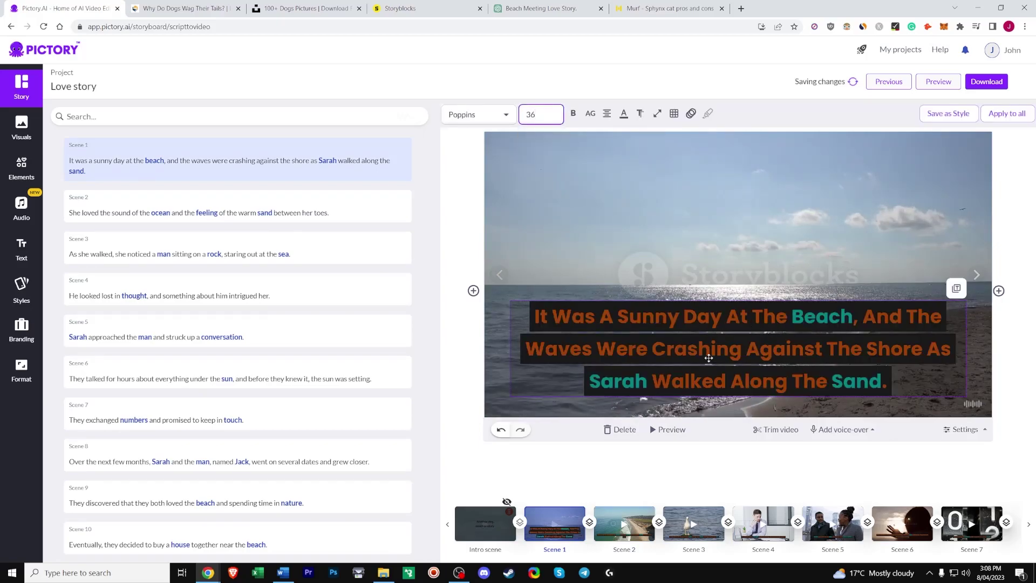
left_click(541, 115)
left_click(540, 305)
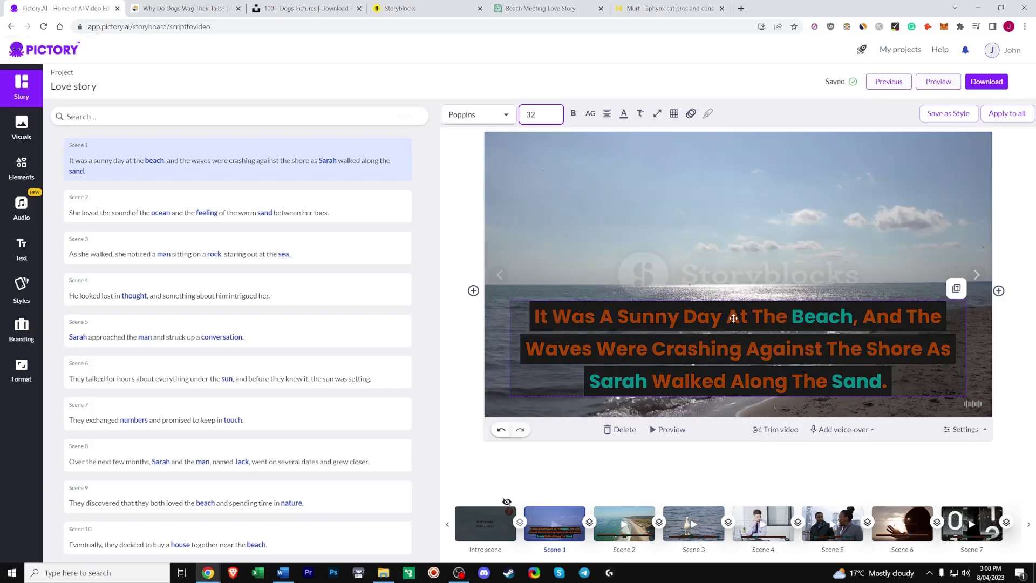
left_click(541, 114)
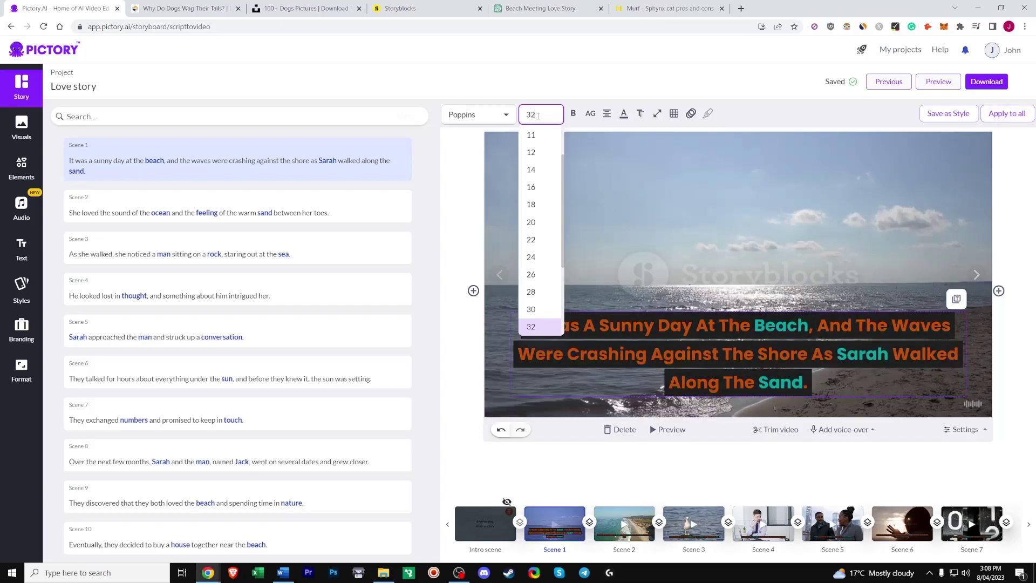
left_click(542, 227)
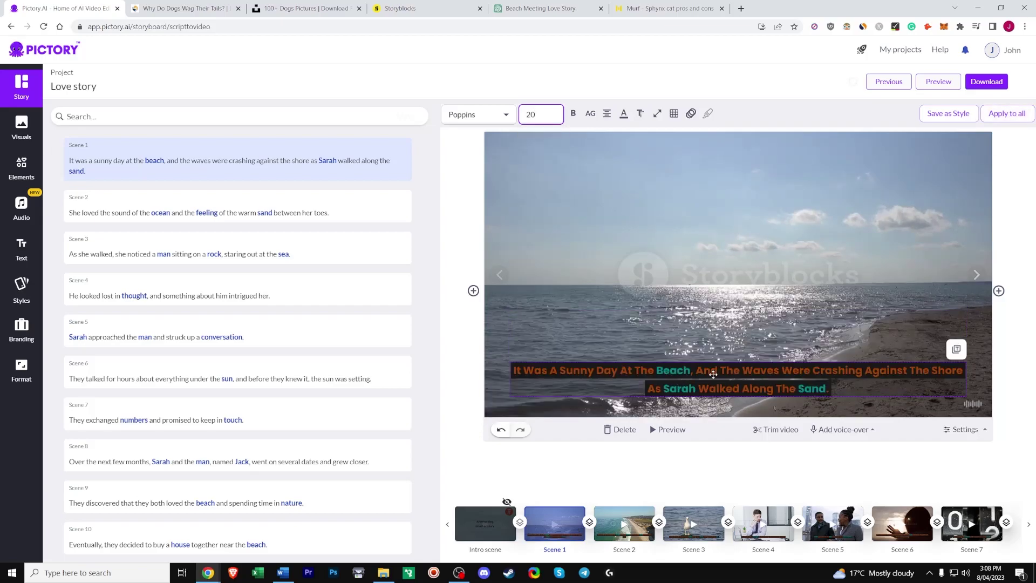
Toggle the caption's bold off and on, and try all capitals before returning to Title Case.
left_click(573, 113)
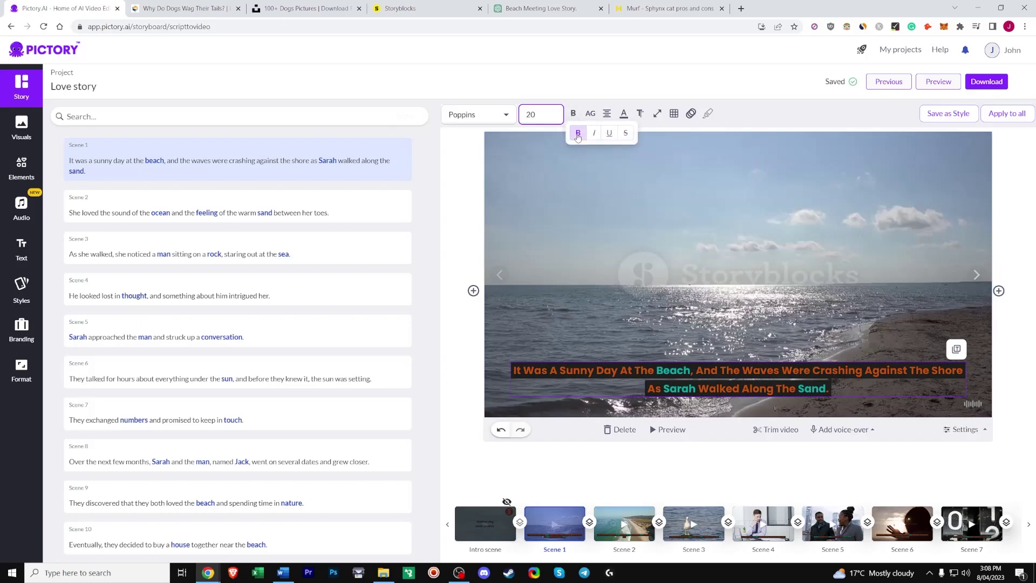
left_click(578, 134)
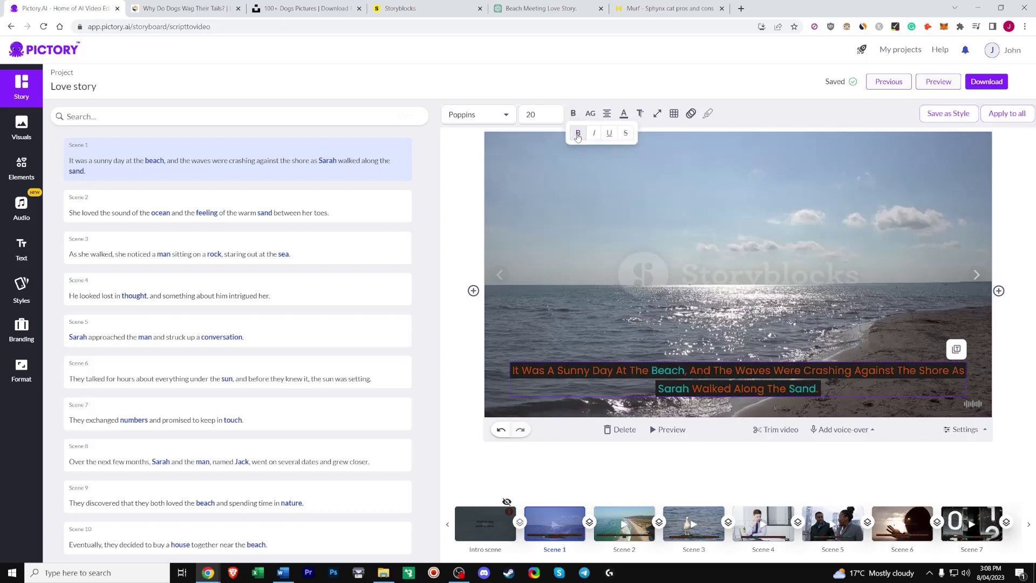
left_click(578, 134)
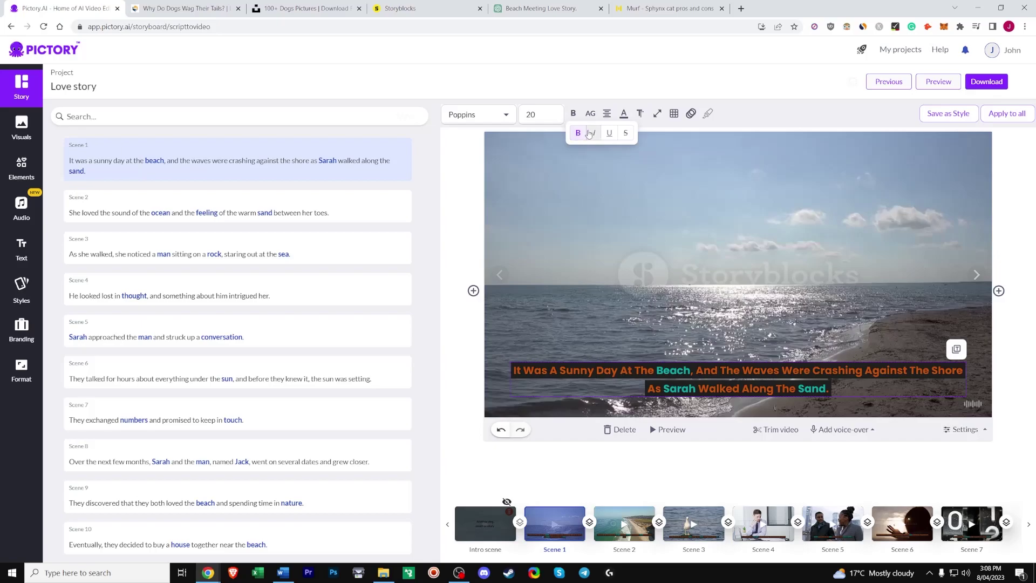
mouse_move(590, 115)
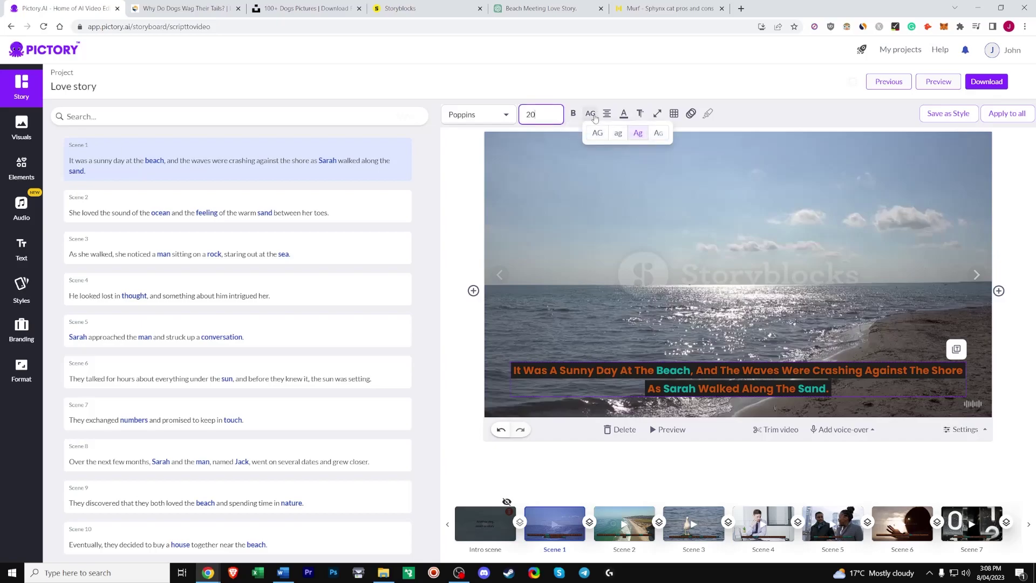
left_click(594, 135)
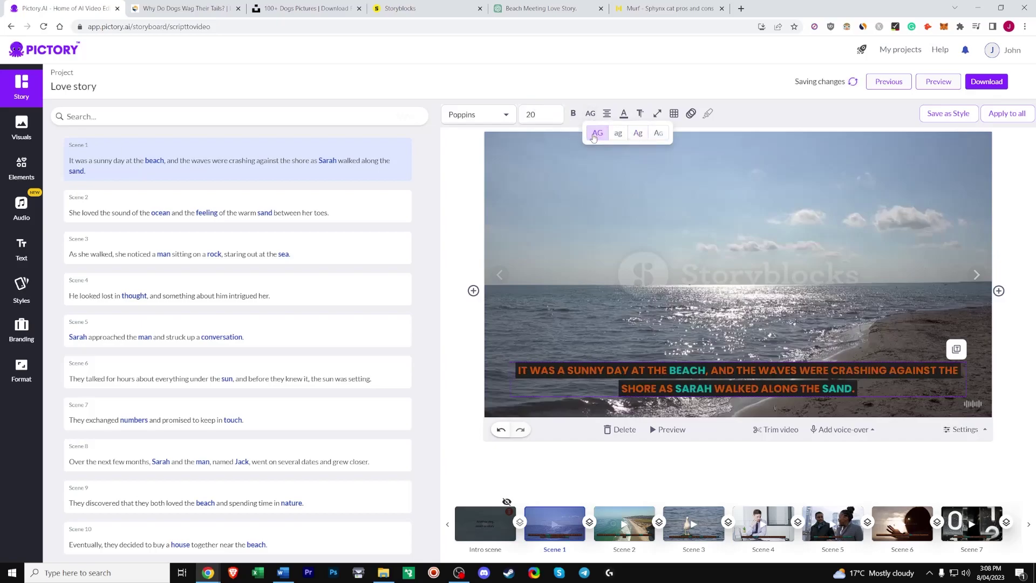
left_click(638, 134)
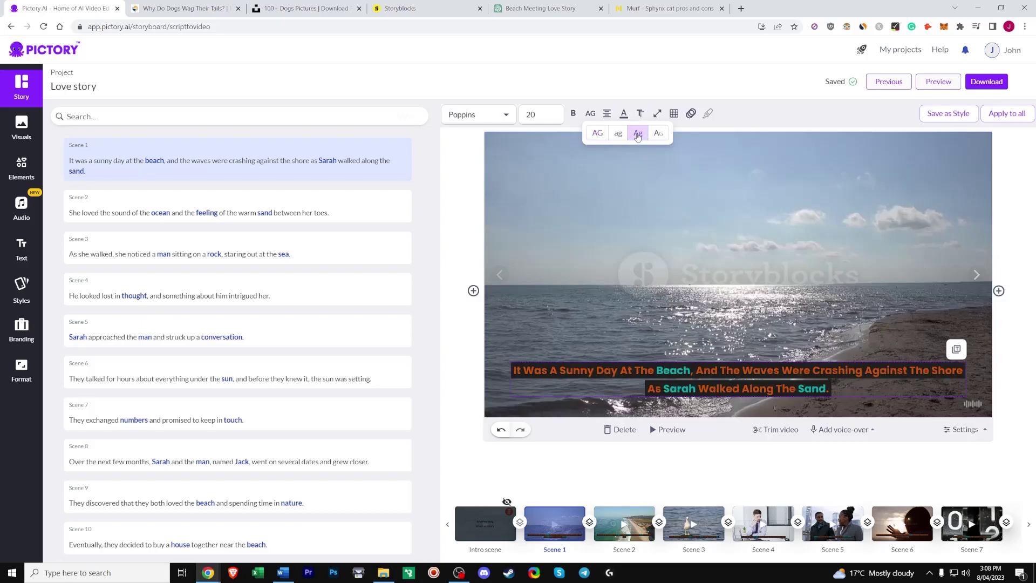
Try full-width and the bottom-left and bottom-right caption positions, then undo the bottom-right move.
mouse_move(640, 116)
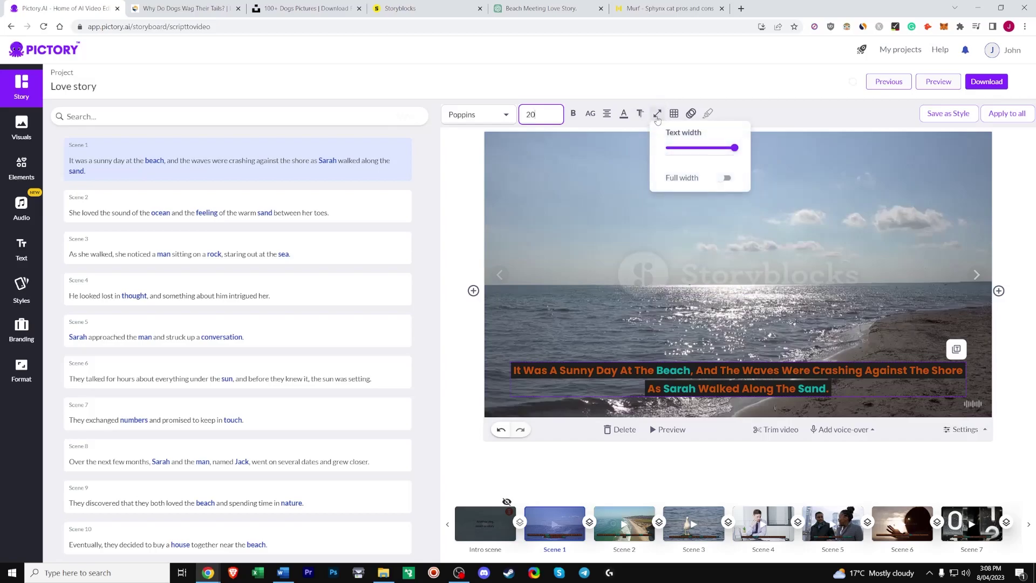
left_click(726, 178)
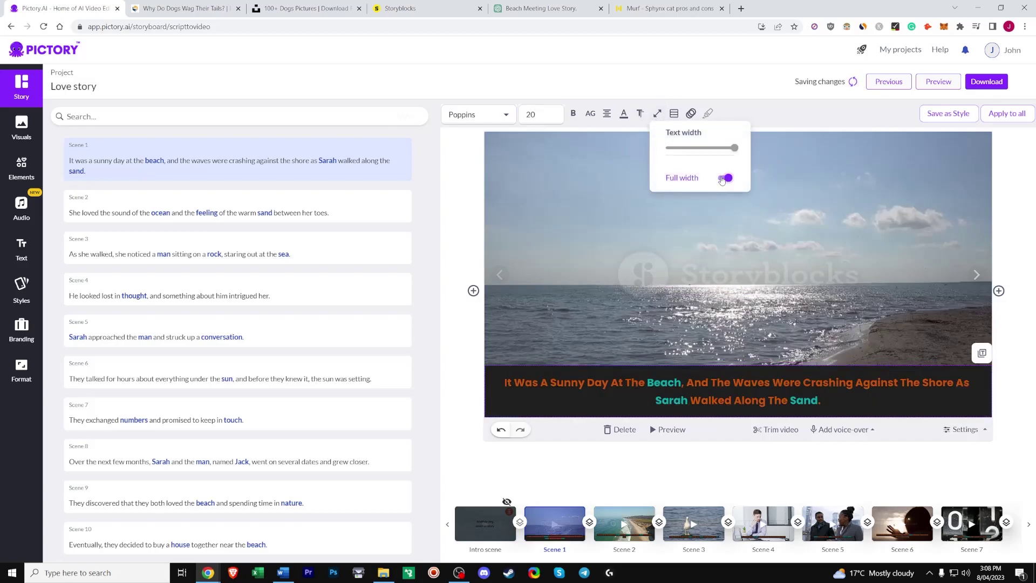
left_click(724, 178)
mouse_move(676, 116)
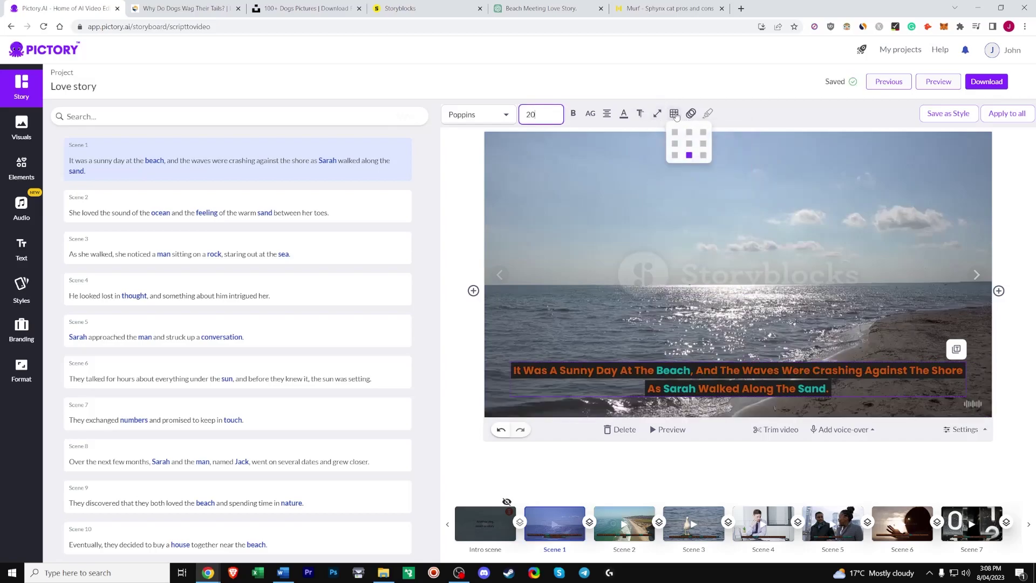
left_click(675, 155)
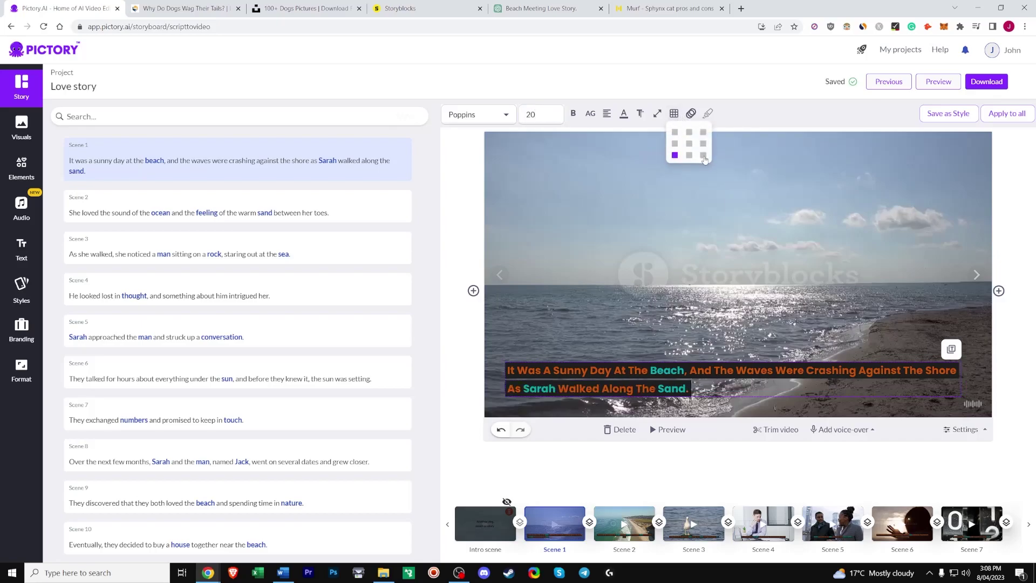
left_click(704, 157)
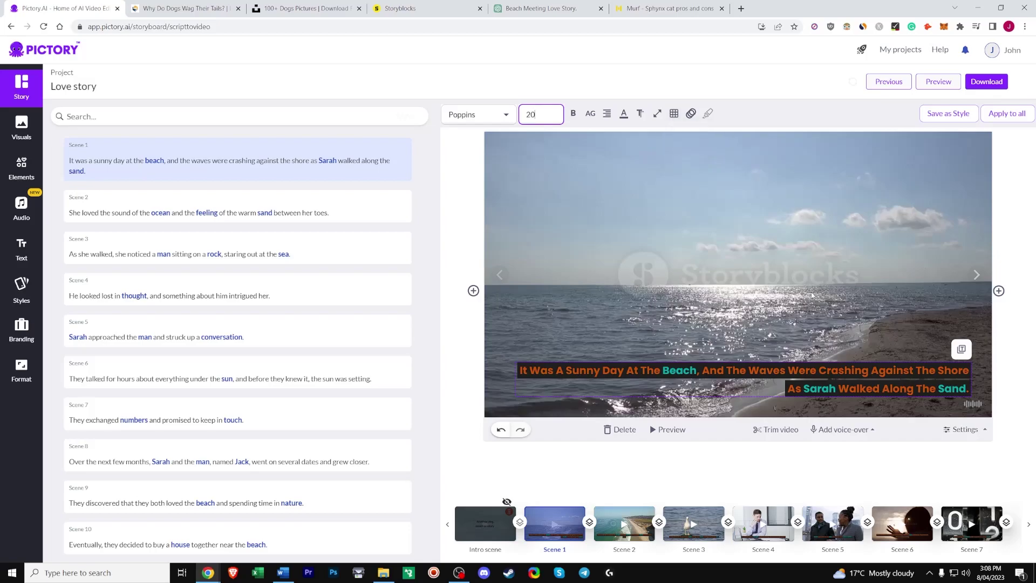
left_click(784, 463)
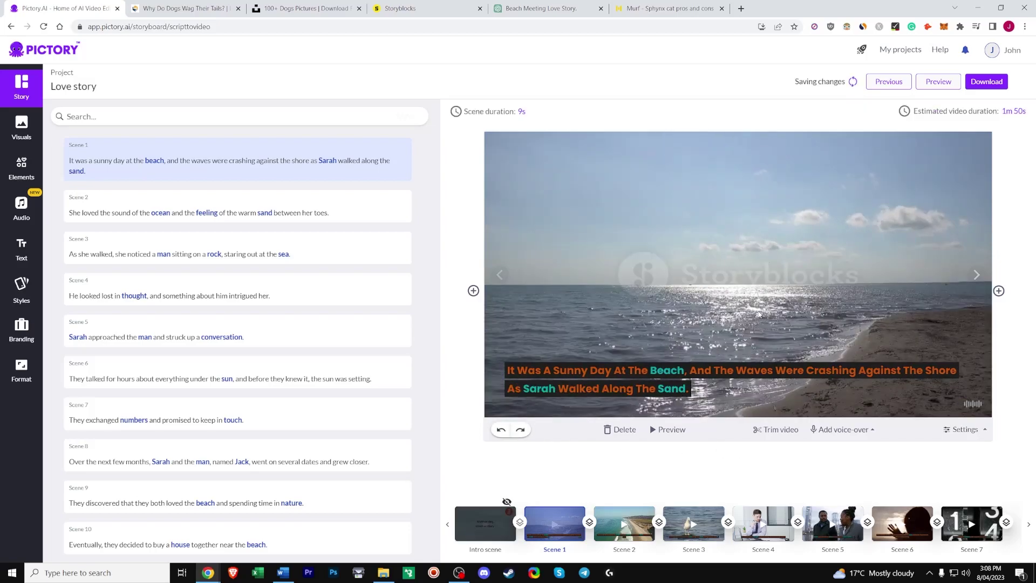
left_click(698, 380)
left_click(674, 113)
Centre the caption at the bottom and set its entry animation to Fade-in (slide-down).
left_click(689, 156)
left_click(690, 113)
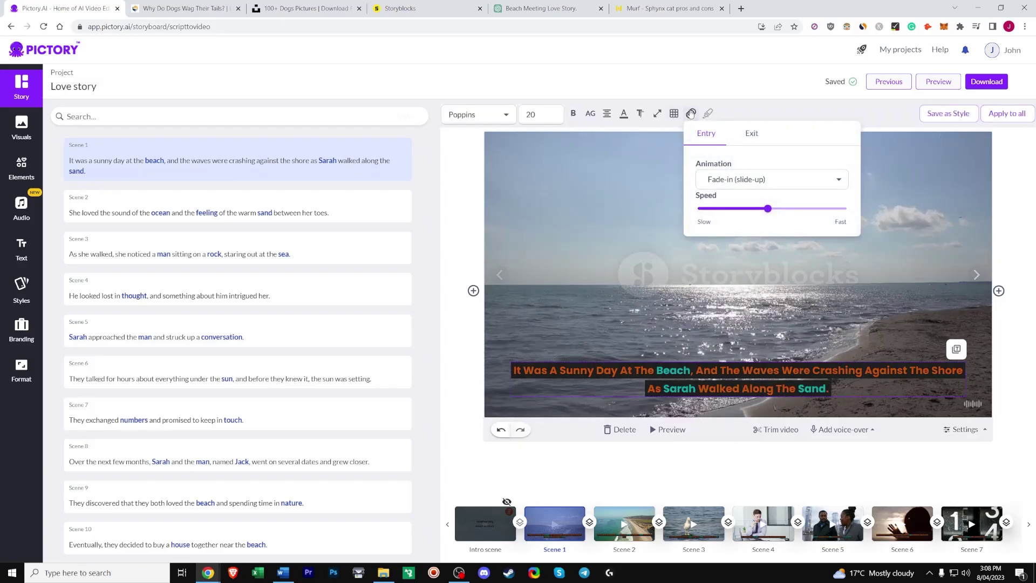
left_click(742, 182)
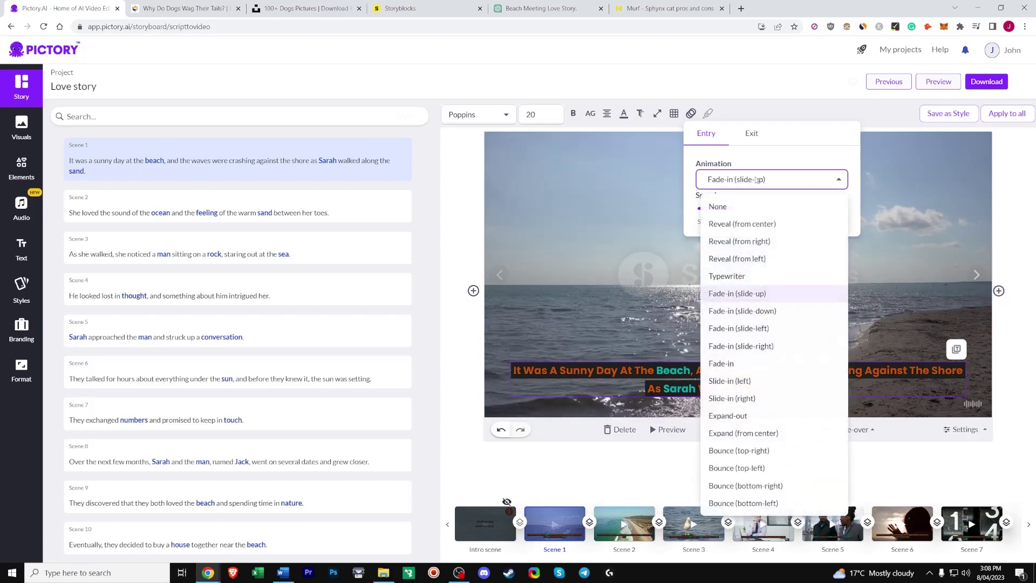
left_click(770, 311)
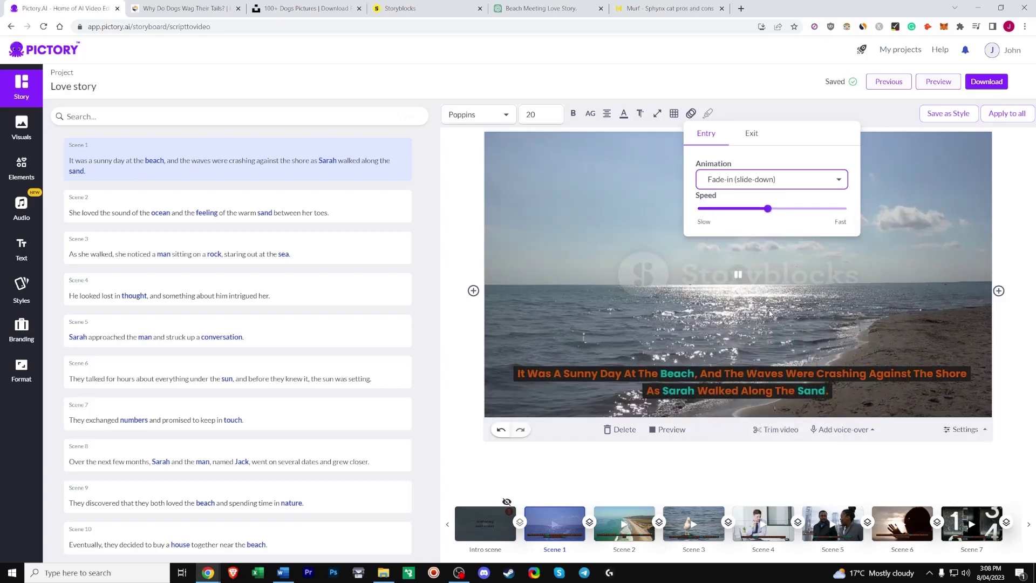
left_click(741, 482)
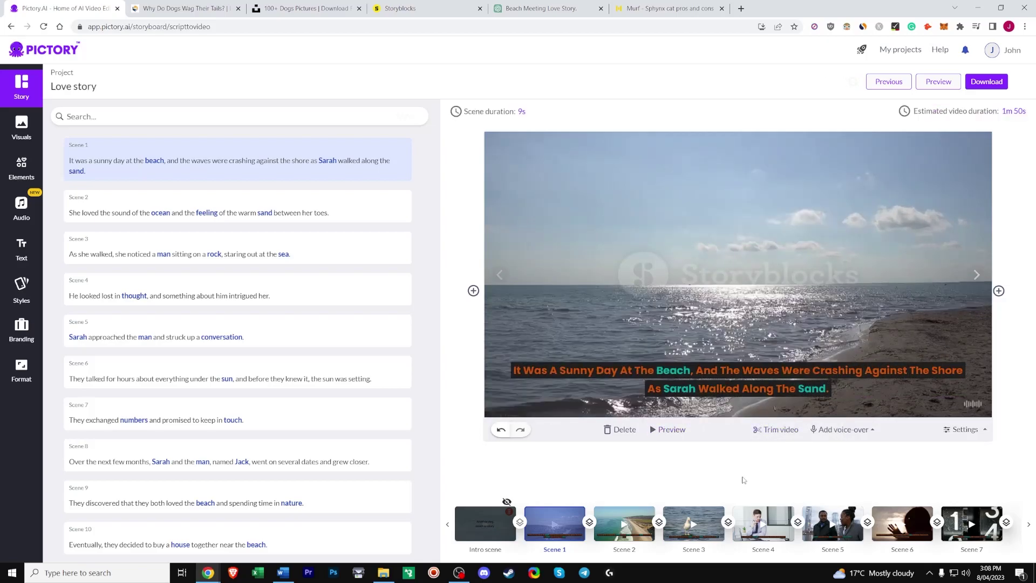
left_click(725, 379)
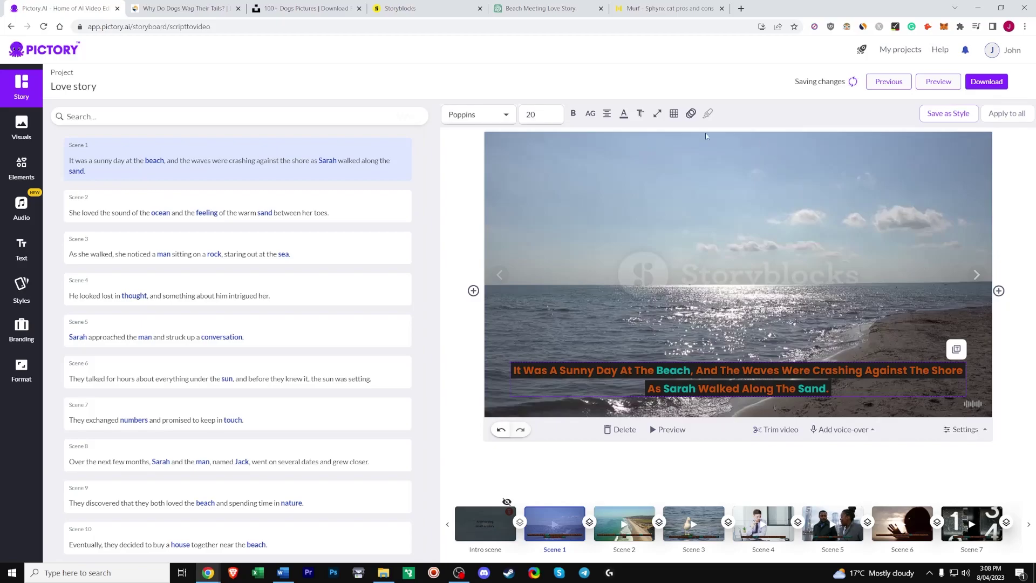
left_click(691, 114)
left_click(688, 380)
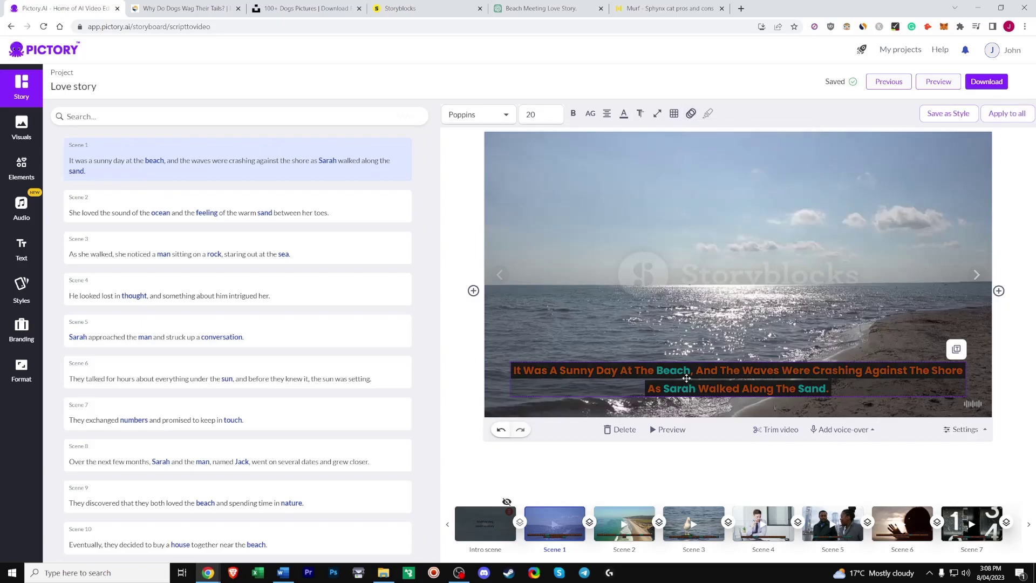
Edit the caption text and mark 'Sand' and 'Sarah' as highlighted keywords.
left_click(686, 378)
left_click_drag(657, 371, 691, 370)
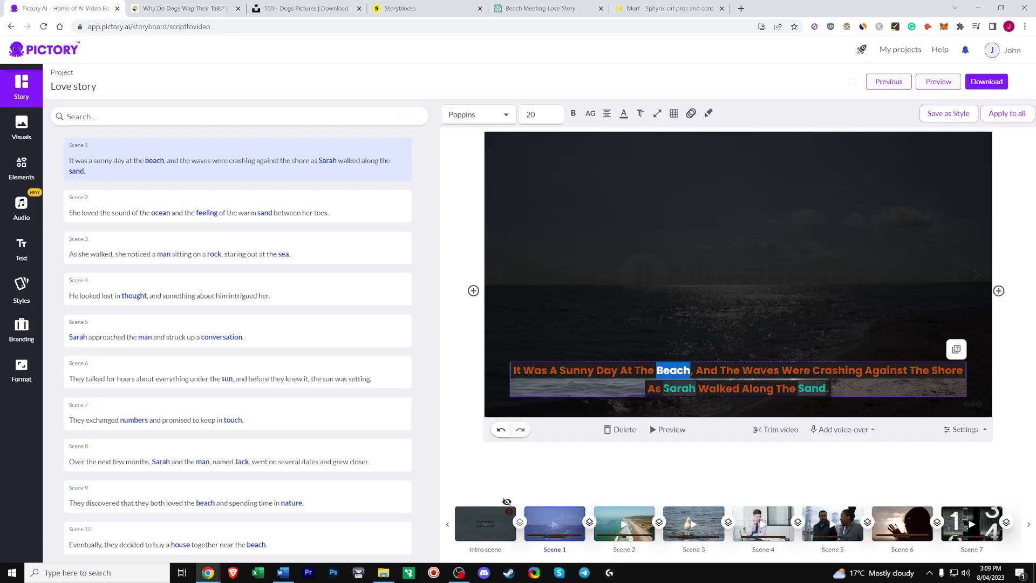
double_click(679, 388)
left_click_drag(798, 388, 826, 388)
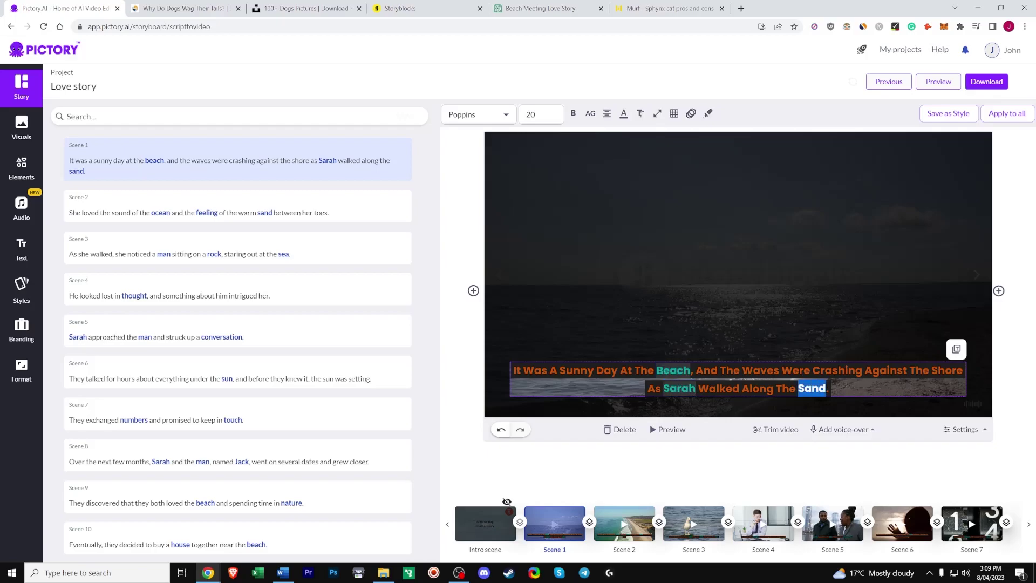
left_click(708, 114)
left_click_drag(698, 388, 662, 388)
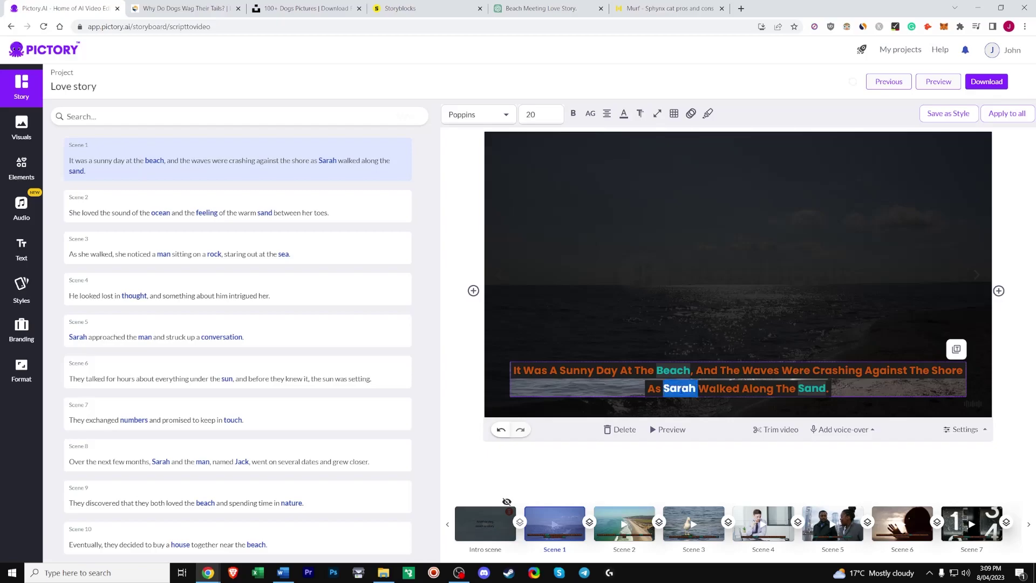
left_click(709, 113)
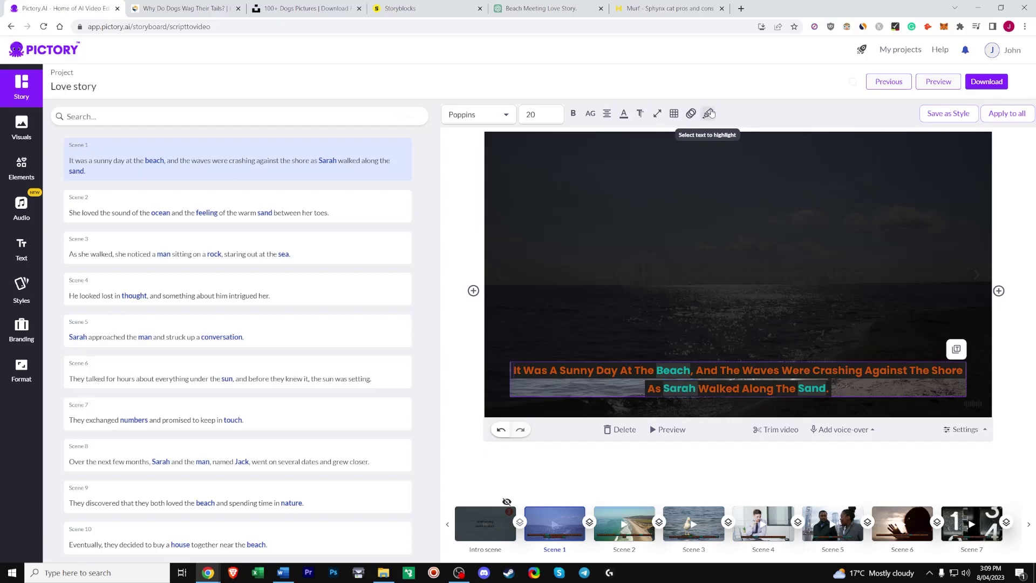
Remove the highlight from 'Sarah' and make 'walked' a highlighted keyword.
left_click_drag(663, 388, 696, 388)
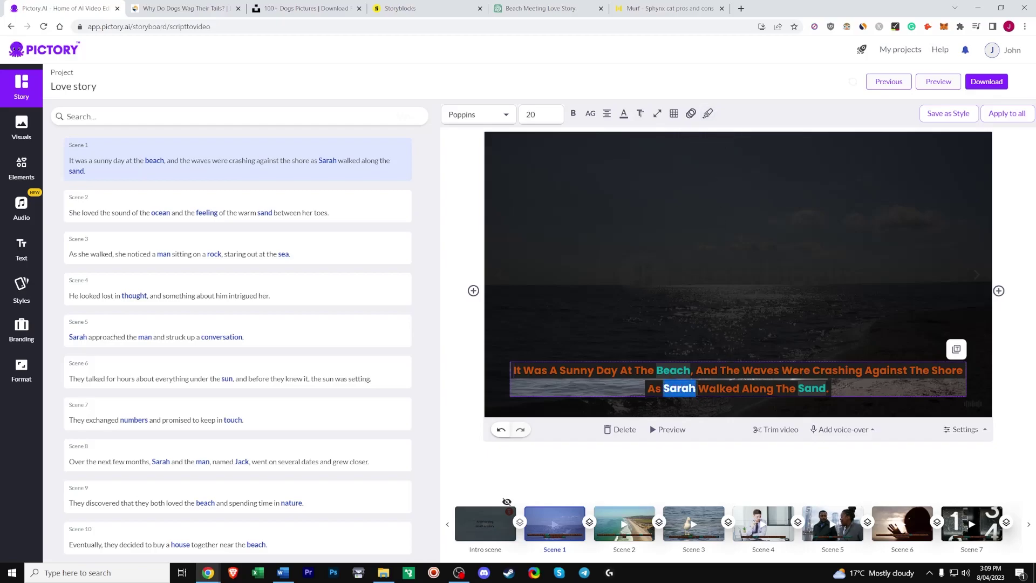
left_click(708, 114)
left_click(697, 499)
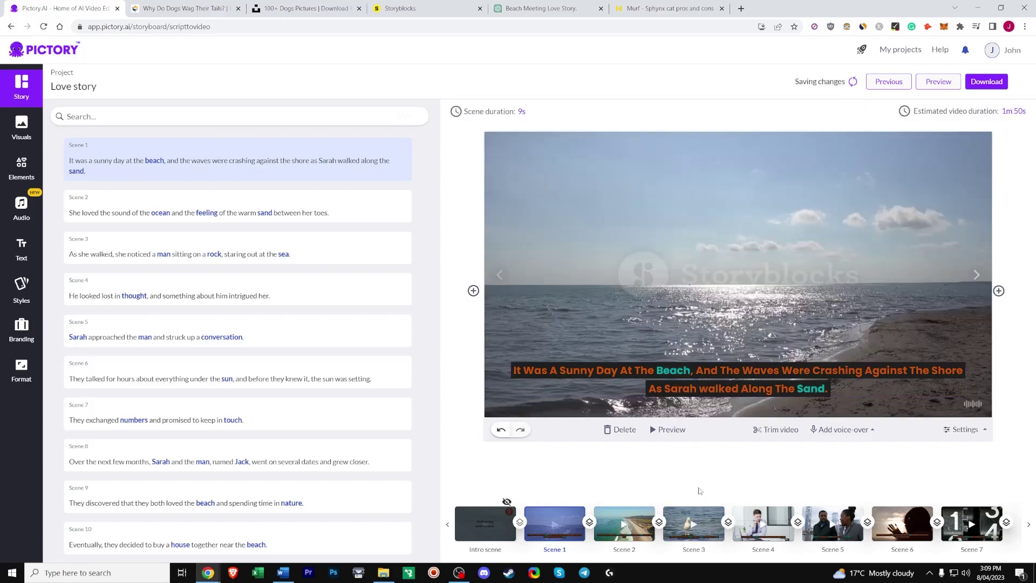
left_click(696, 389)
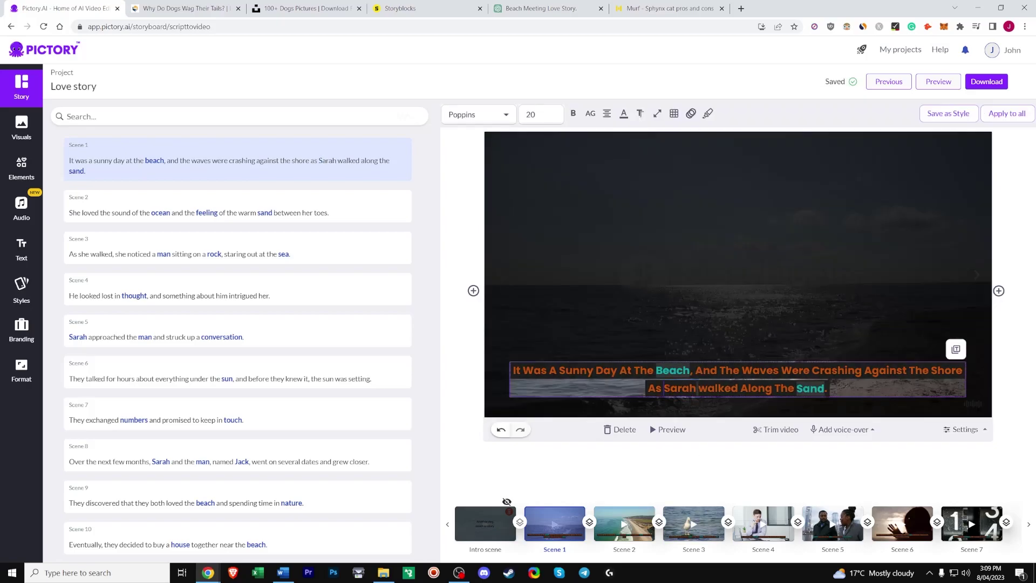
double_click(717, 388)
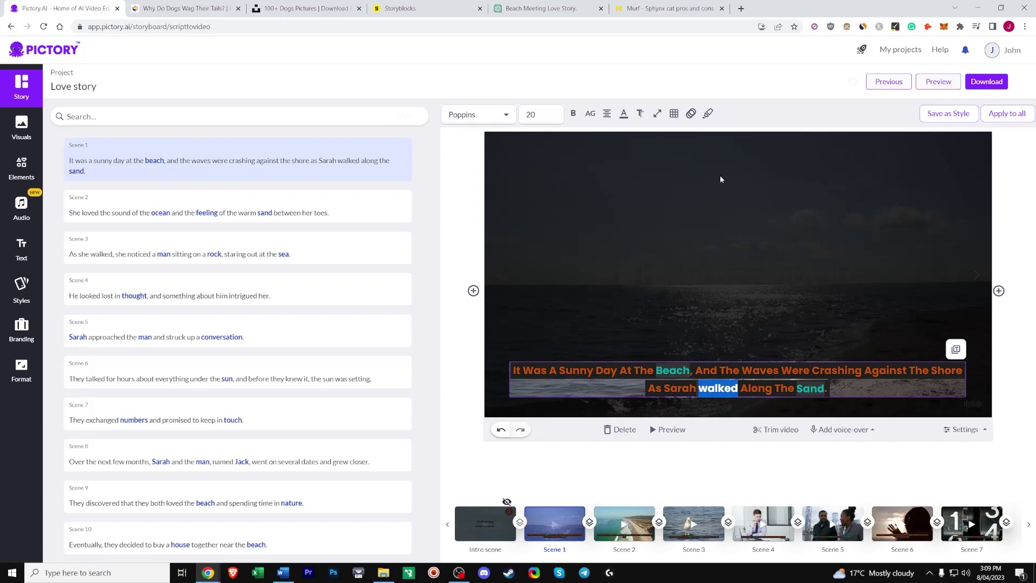
left_click(708, 115)
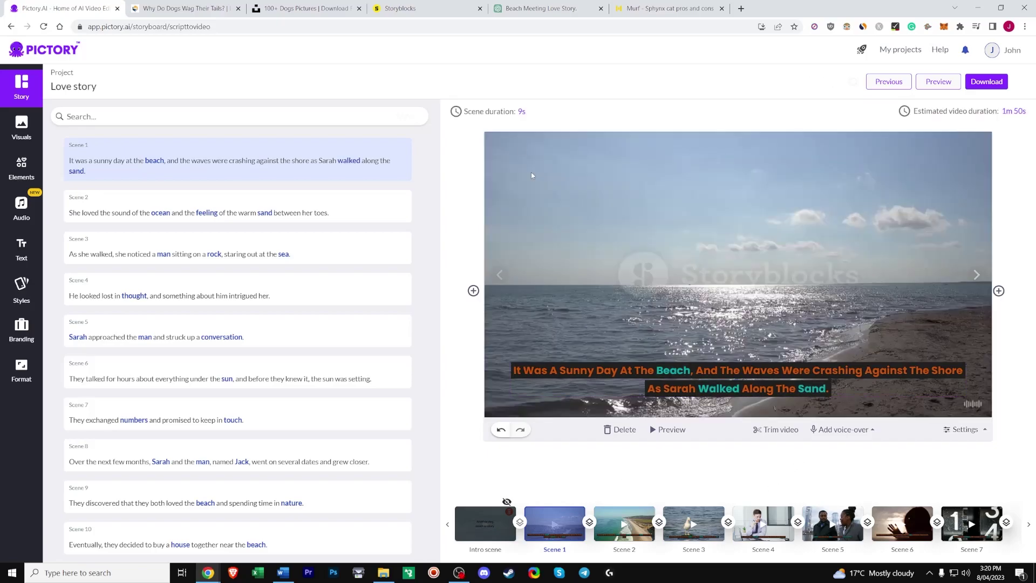
Check Scene 1's timing settings, leaving its duration at 9 seconds.
left_click(492, 111)
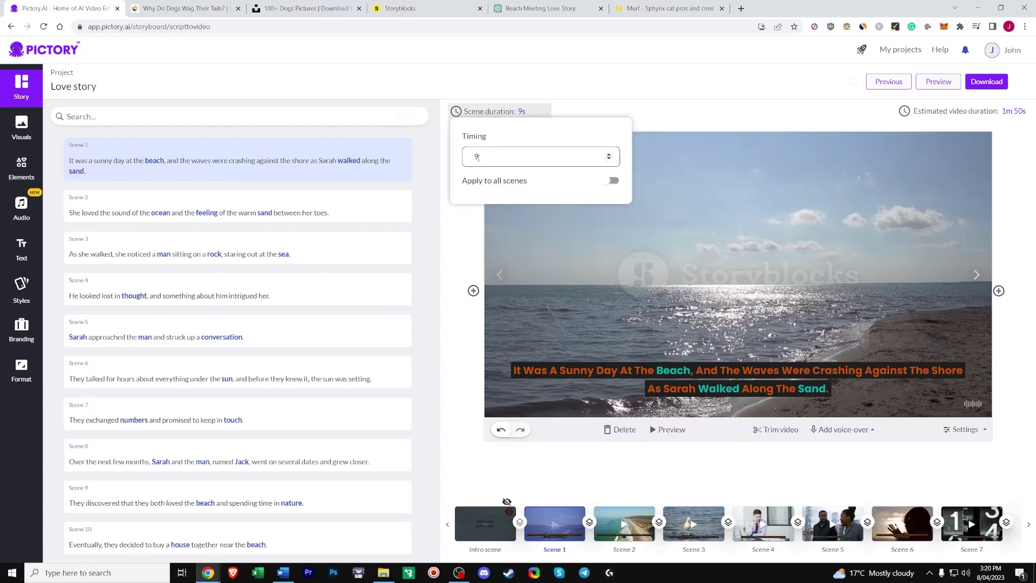
left_click(577, 476)
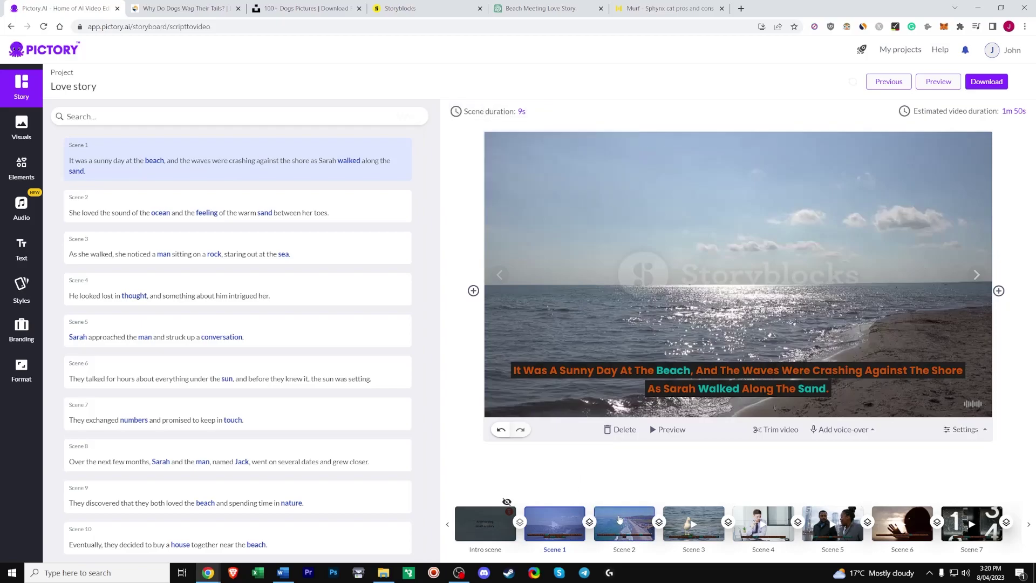
left_click(492, 112)
left_click(563, 463)
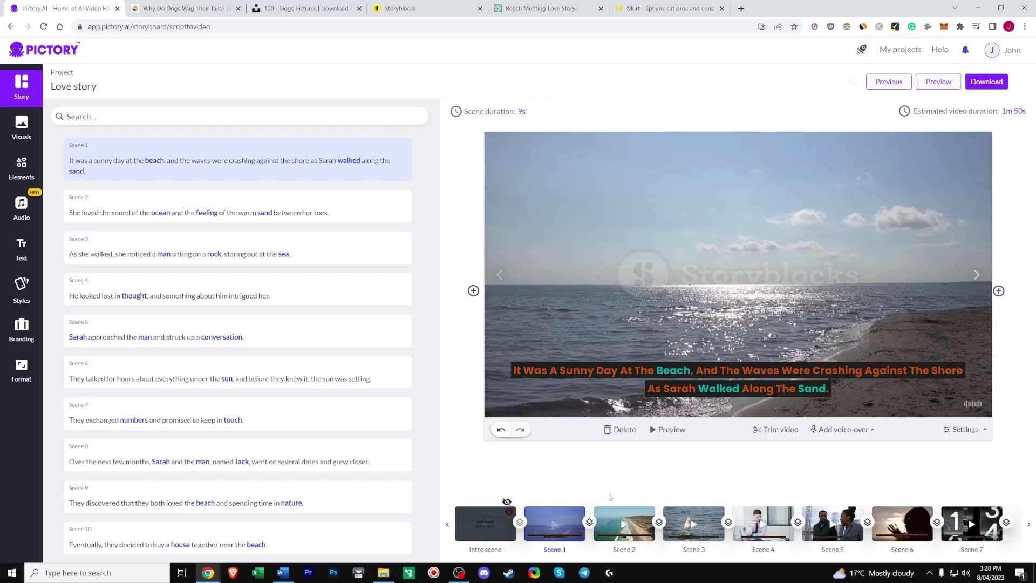
Browse Scenes 2, 3, 6 and 1, then settle on the 7-second Scene 2.
left_click(625, 530)
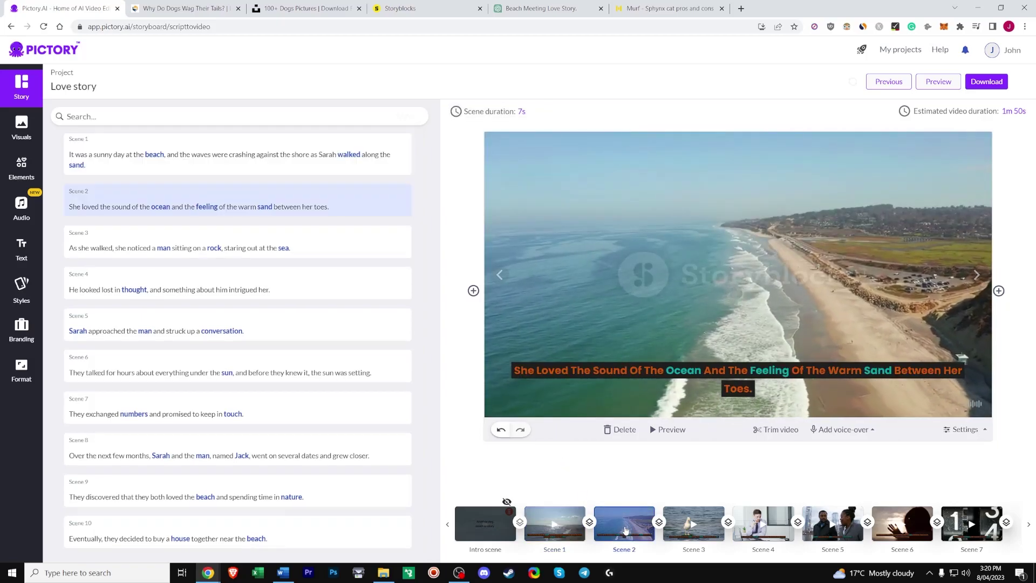
left_click(694, 526)
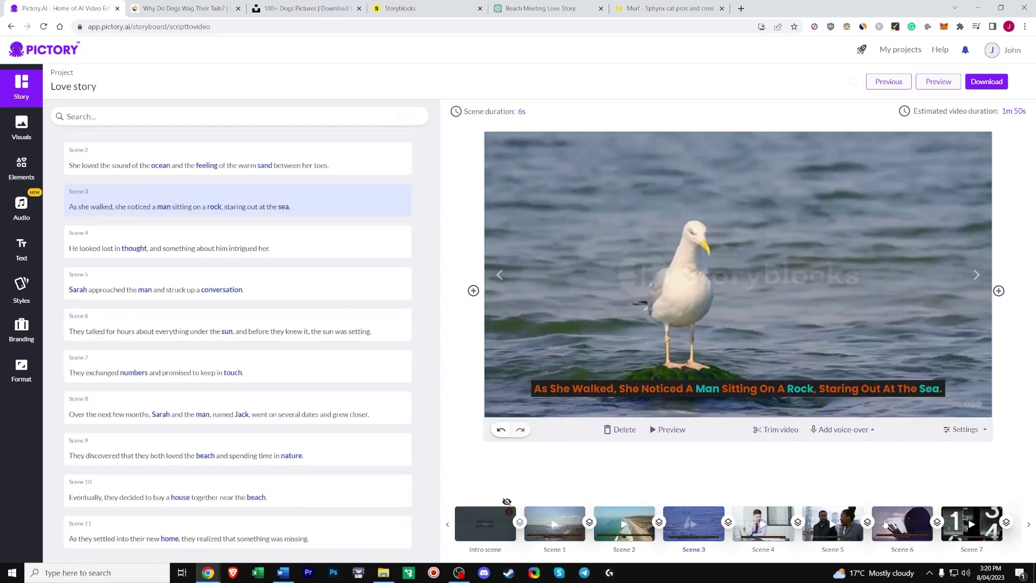
left_click(885, 523)
left_click(554, 523)
left_click(491, 108)
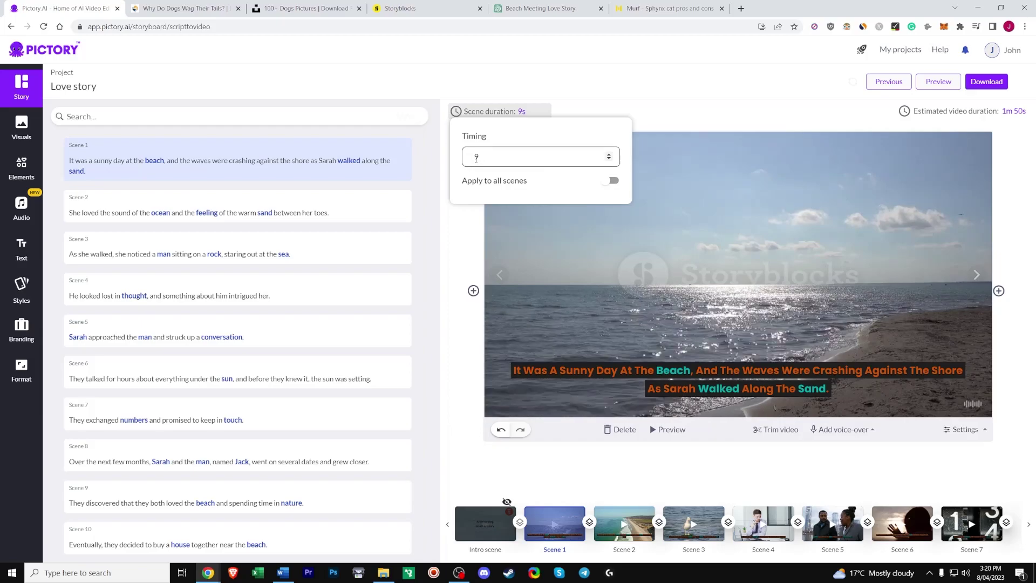
left_click(625, 527)
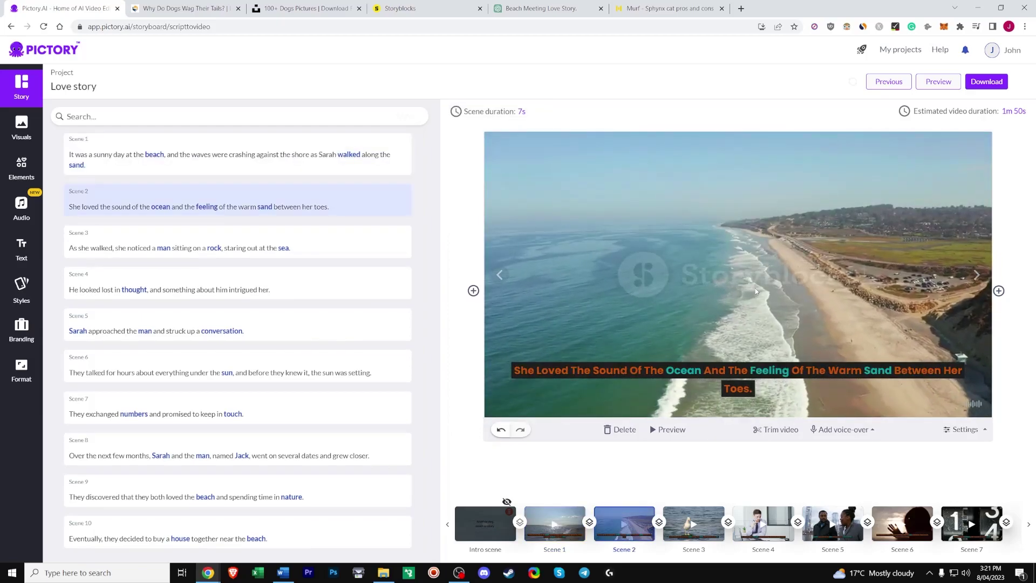
Trim Scene 2's clip to run from 0:20 to 0:37.
left_click(763, 437)
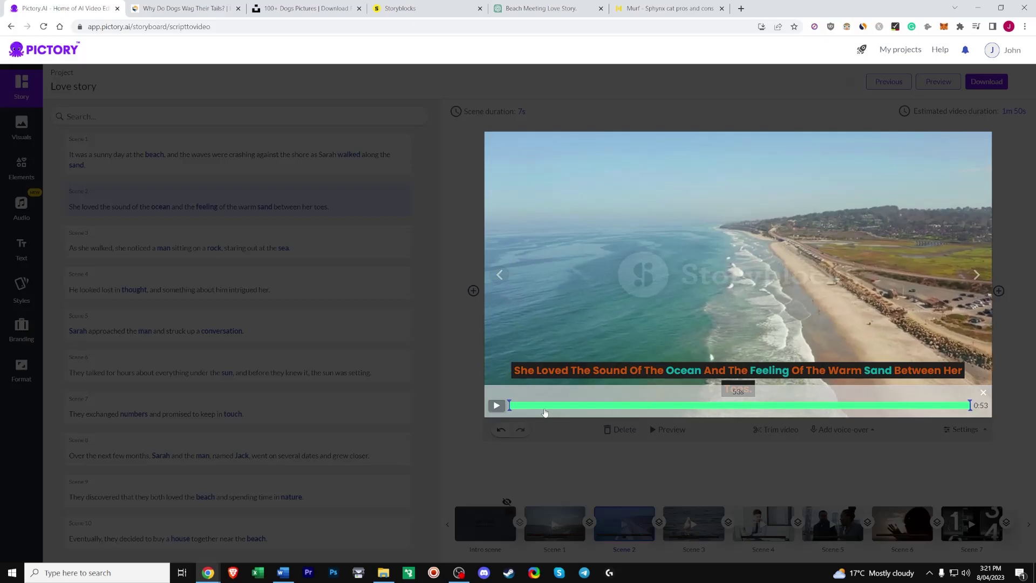
left_click_drag(509, 406, 685, 413)
left_click_drag(970, 405, 797, 409)
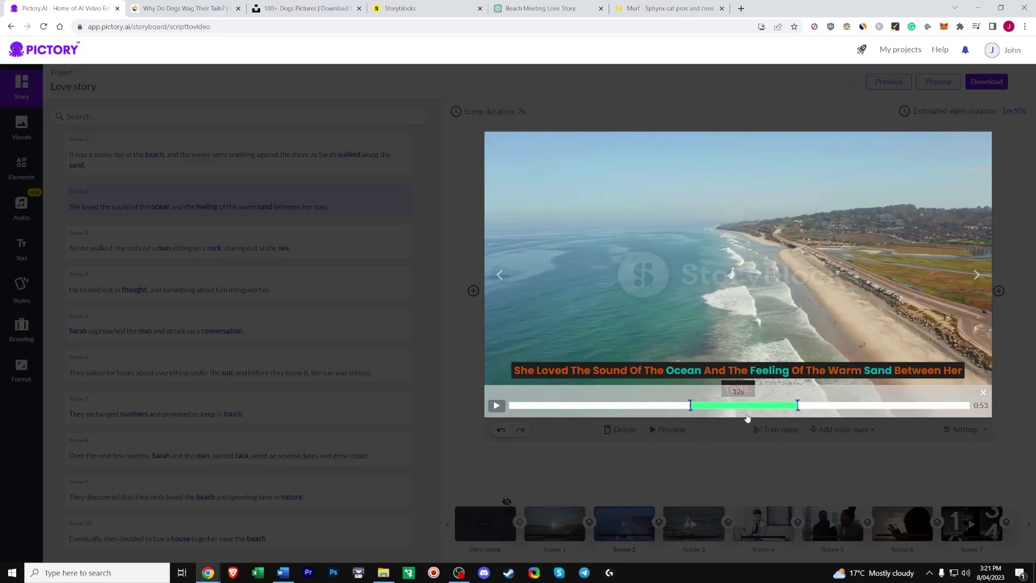
left_click(726, 457)
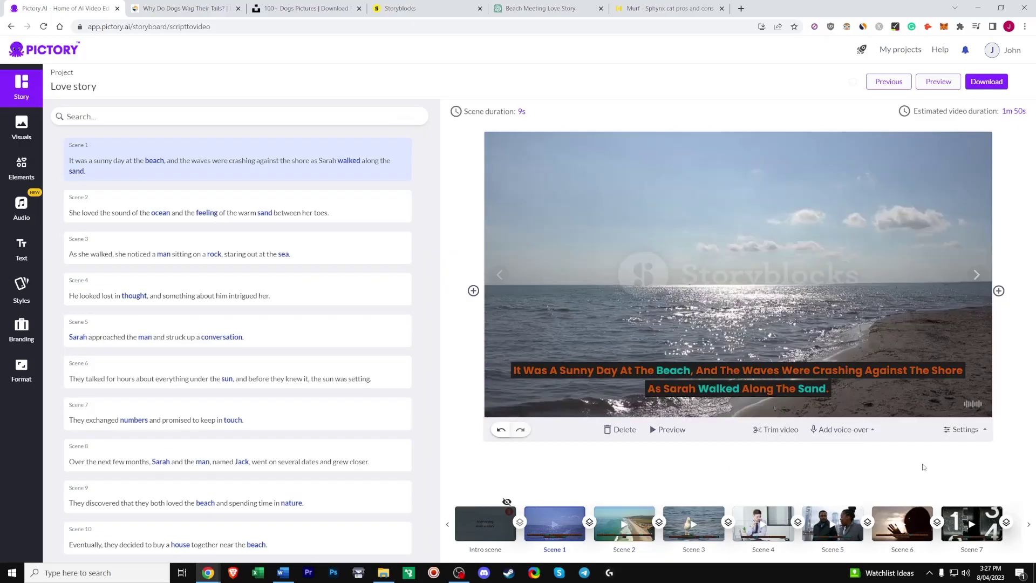
Check Scene 1's clip trim and close it, keeping the full 9-second footage.
left_click(959, 430)
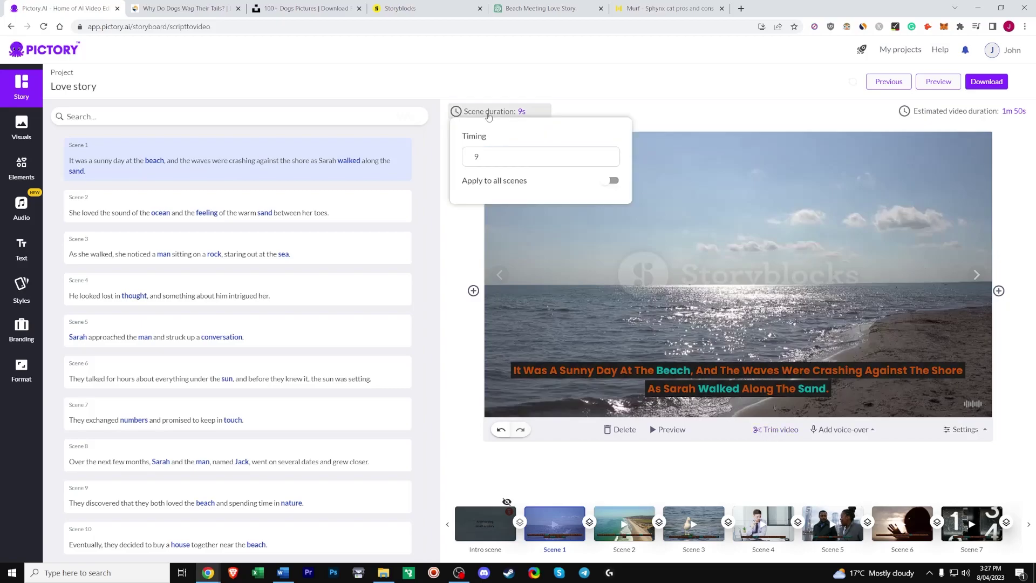
left_click(765, 435)
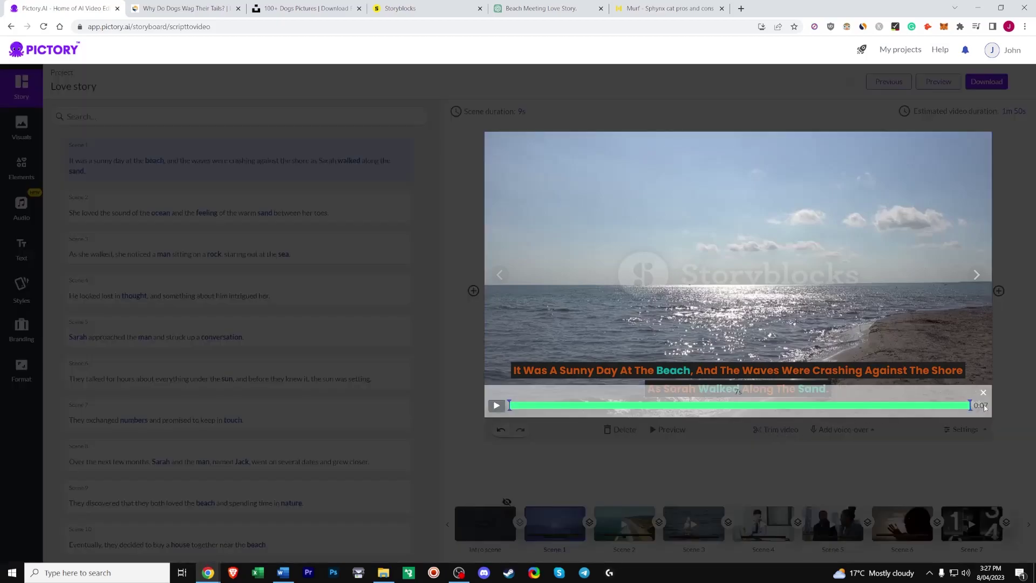
left_click(983, 393)
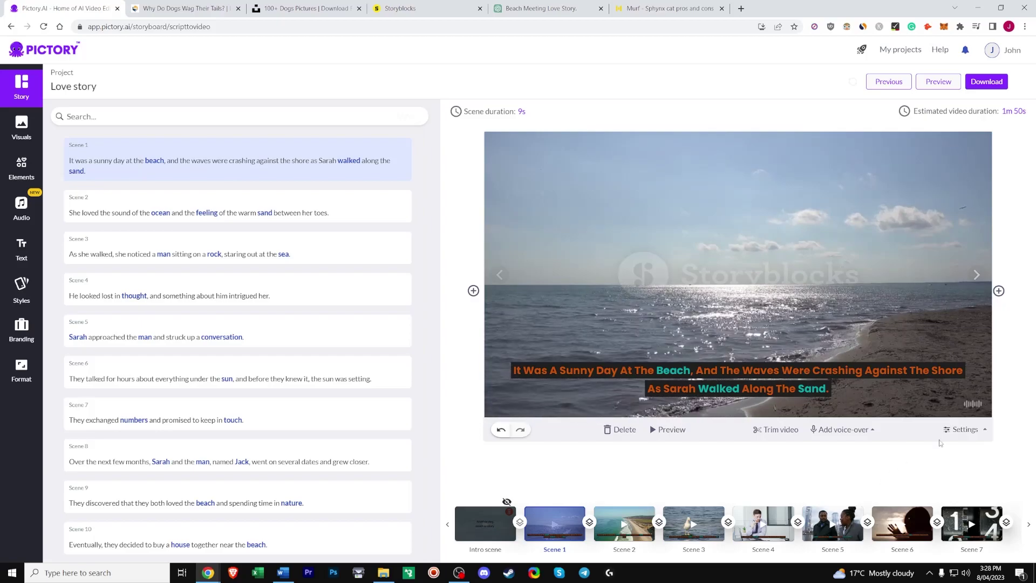
left_click(963, 429)
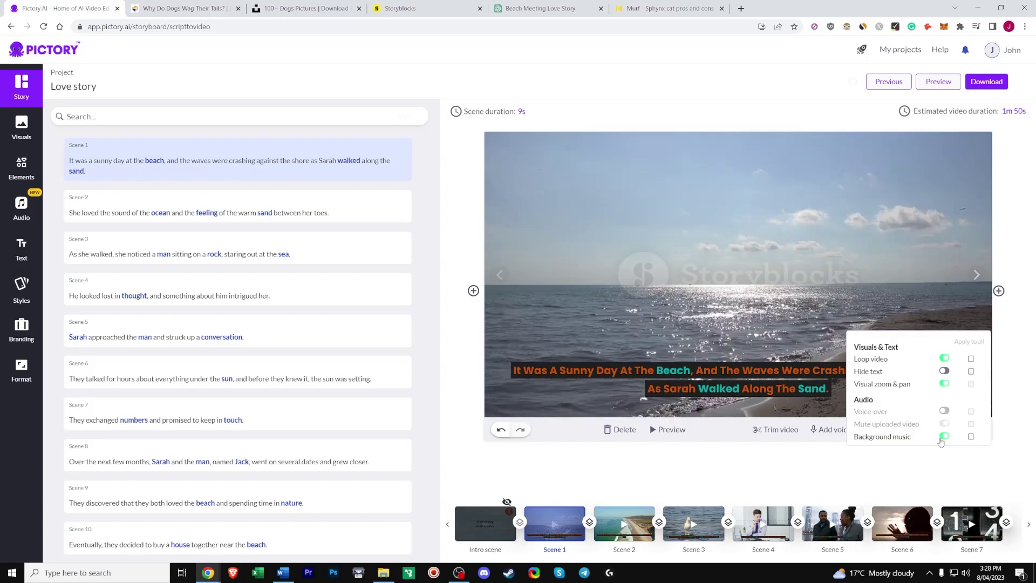
left_click(944, 371)
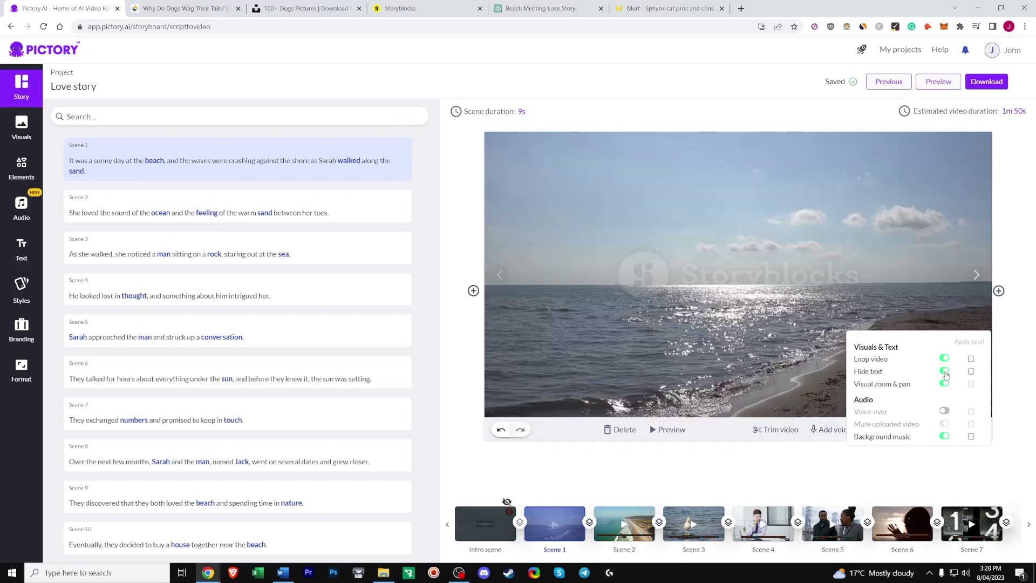
left_click(971, 372)
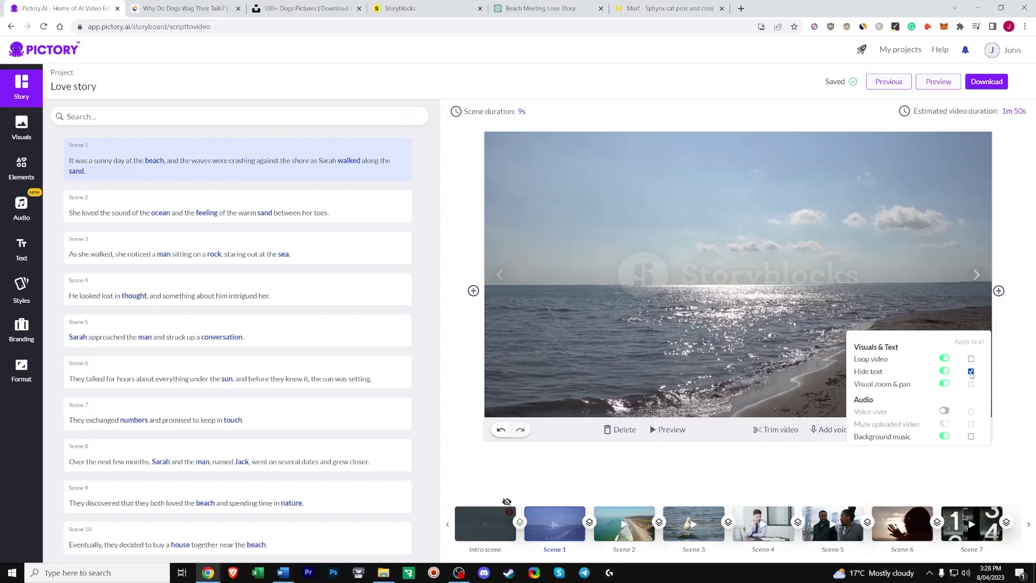
left_click(970, 371)
left_click(945, 370)
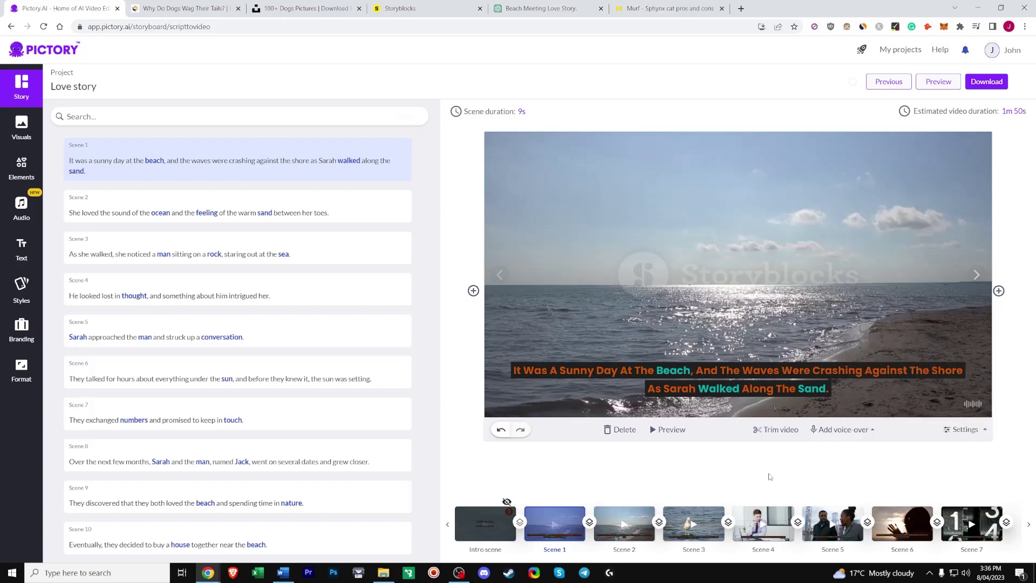
left_click(580, 373)
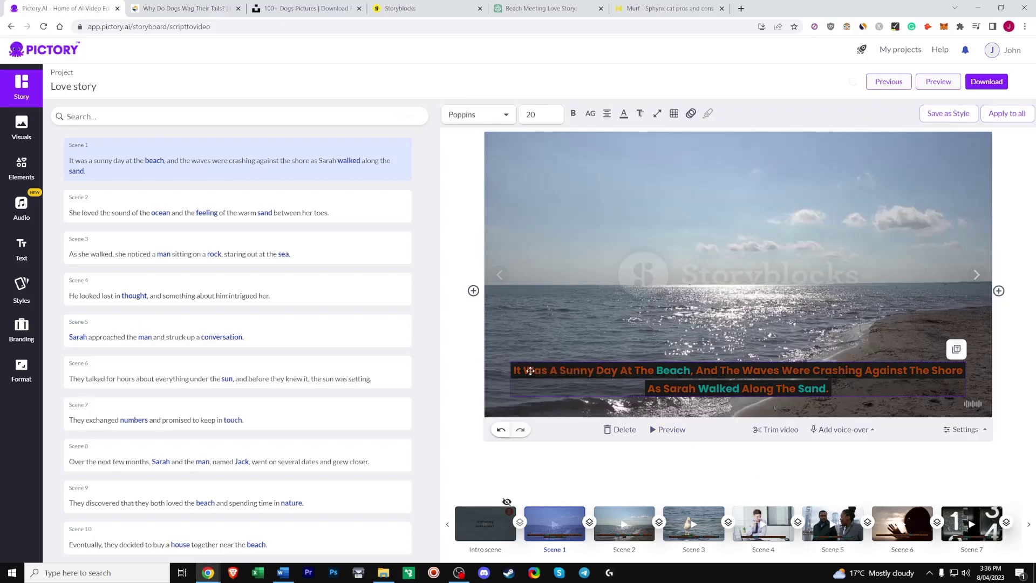
left_click(604, 374)
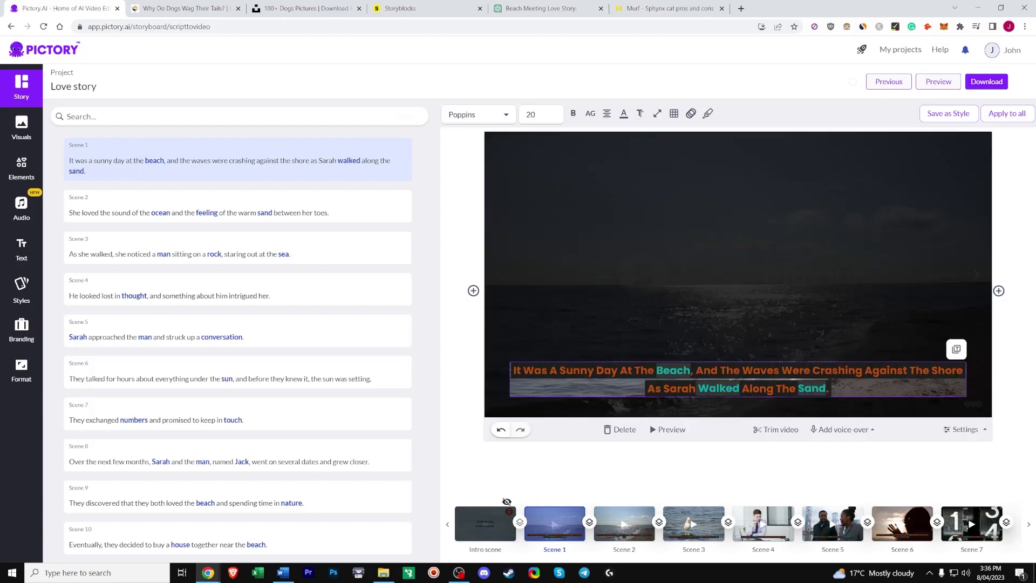
double_click(607, 370)
type("Week")
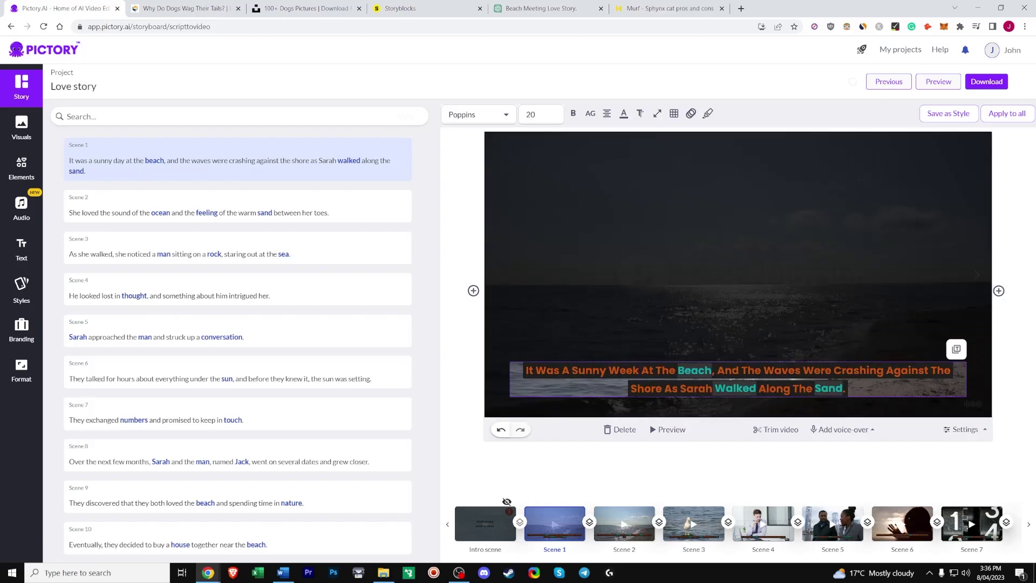
left_click(684, 450)
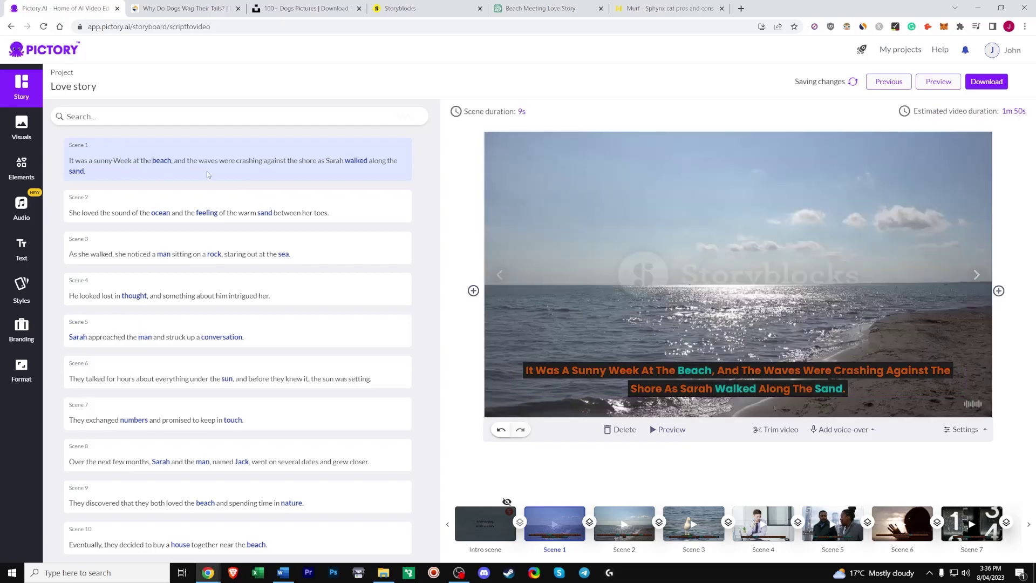
left_click_drag(113, 162, 130, 160)
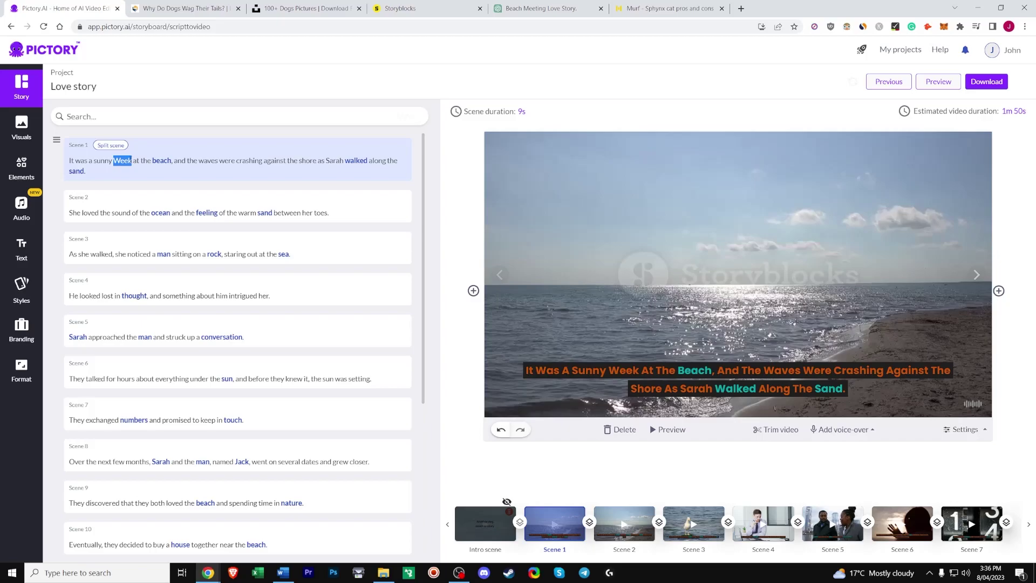
type("day")
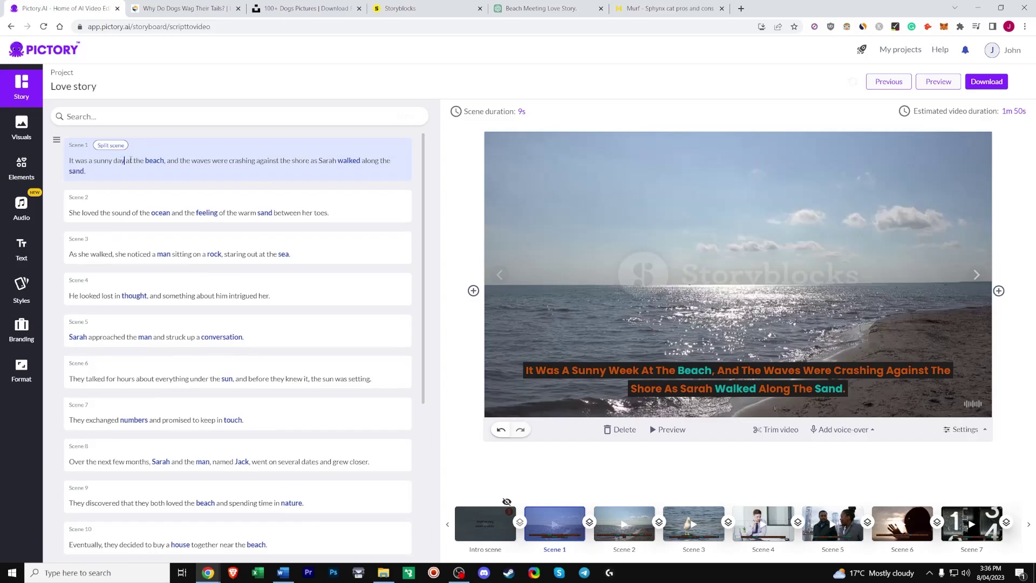
left_click(314, 214)
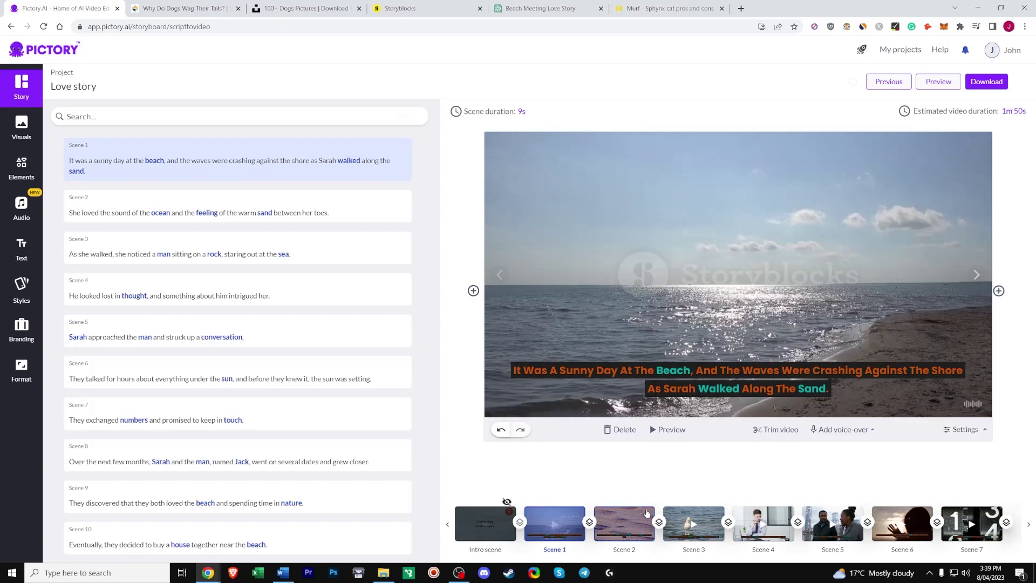
Search the stock visuals library for 'man at the beach' and browse the results.
left_click(624, 523)
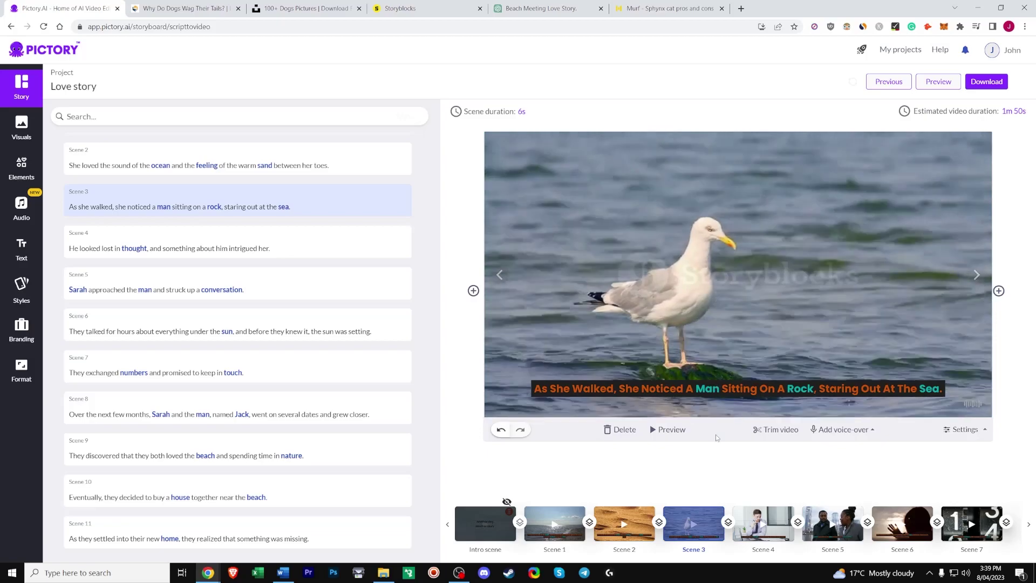
left_click(22, 127)
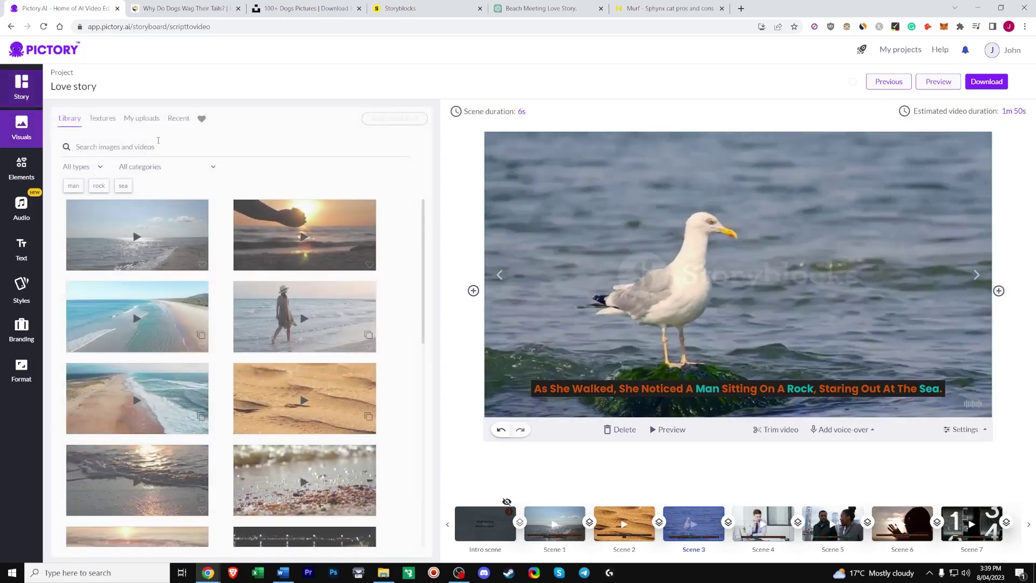
left_click(146, 147)
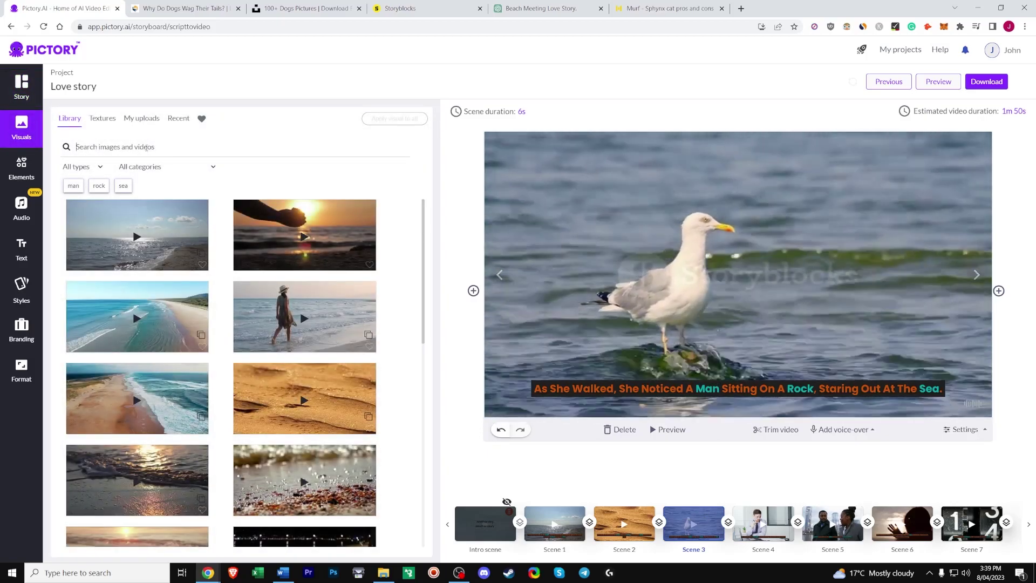
type("man at the beach")
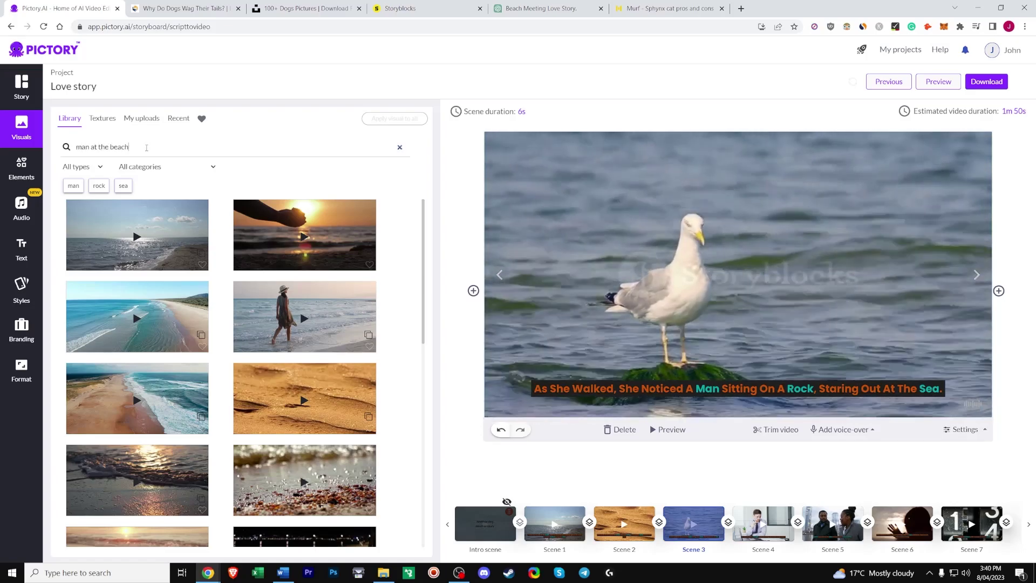
key("Return")
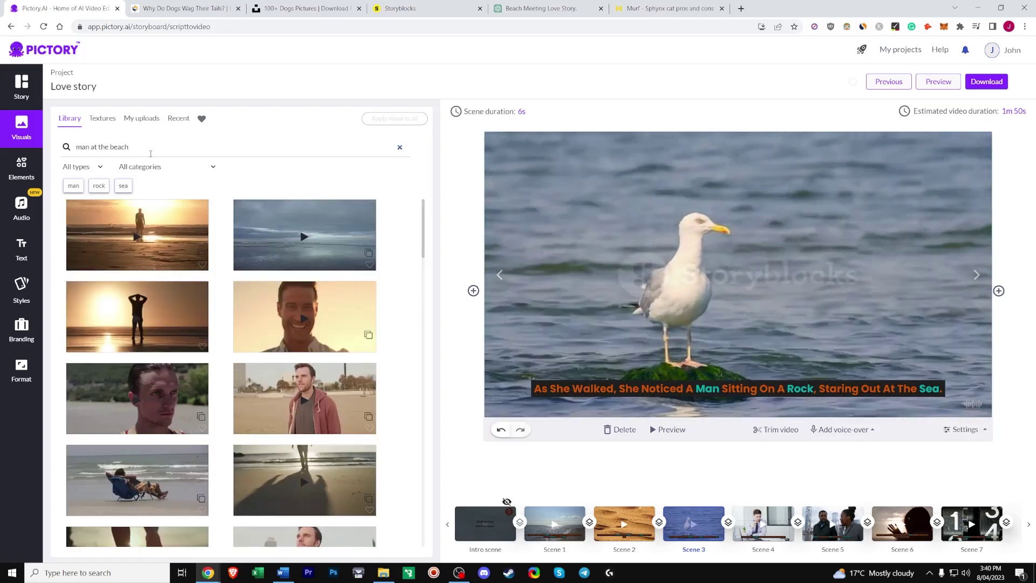
scroll(179, 314, "down", 4)
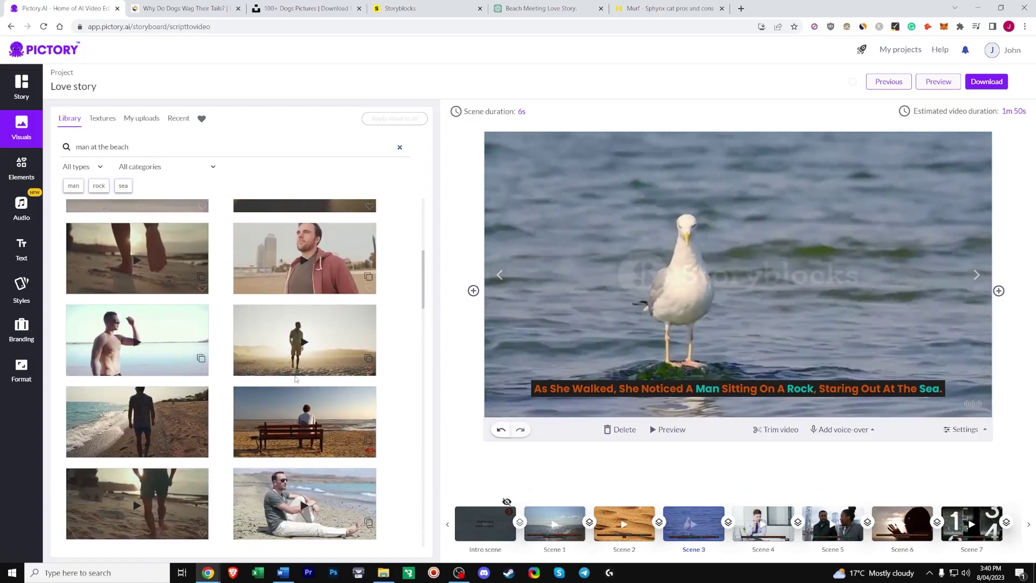
scroll(305, 352, "down", 8)
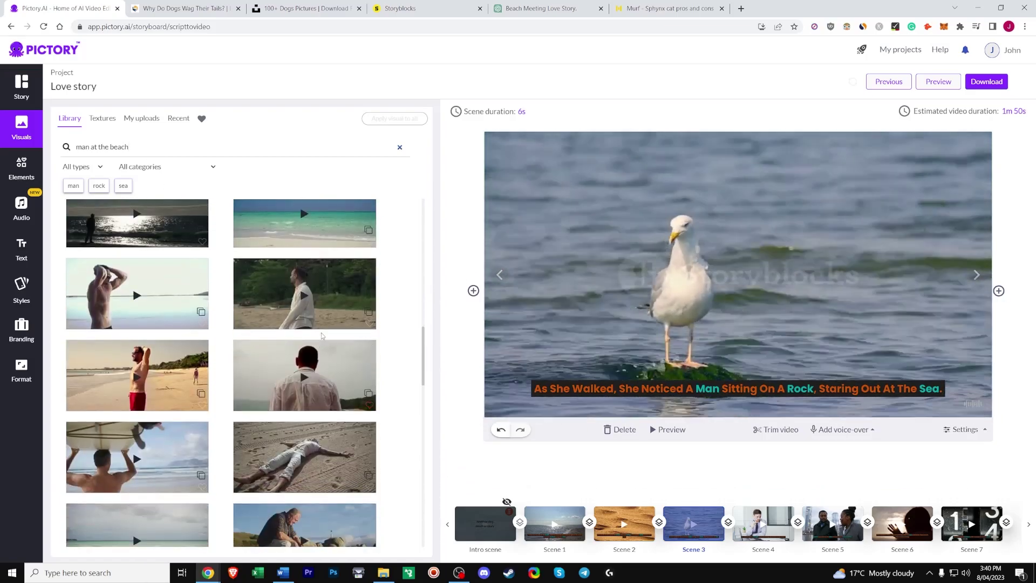
scroll(305, 432, "up", 8)
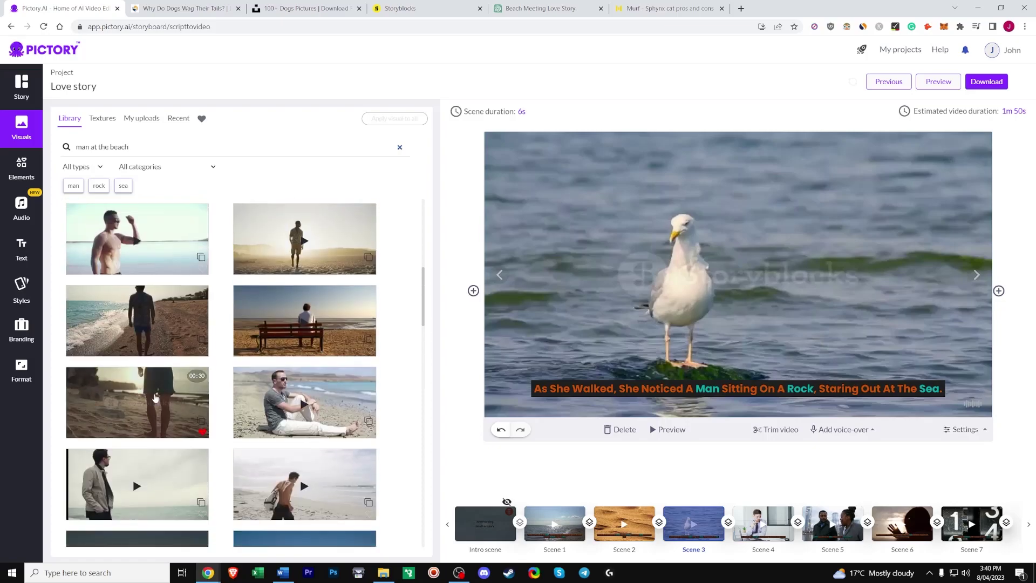
scroll(148, 375, "up", 2)
Refine the search to 'man sitting on a rock', use the sunset clip for Scene 3, and review Scenes 2–4.
left_click_drag(191, 145, 101, 147)
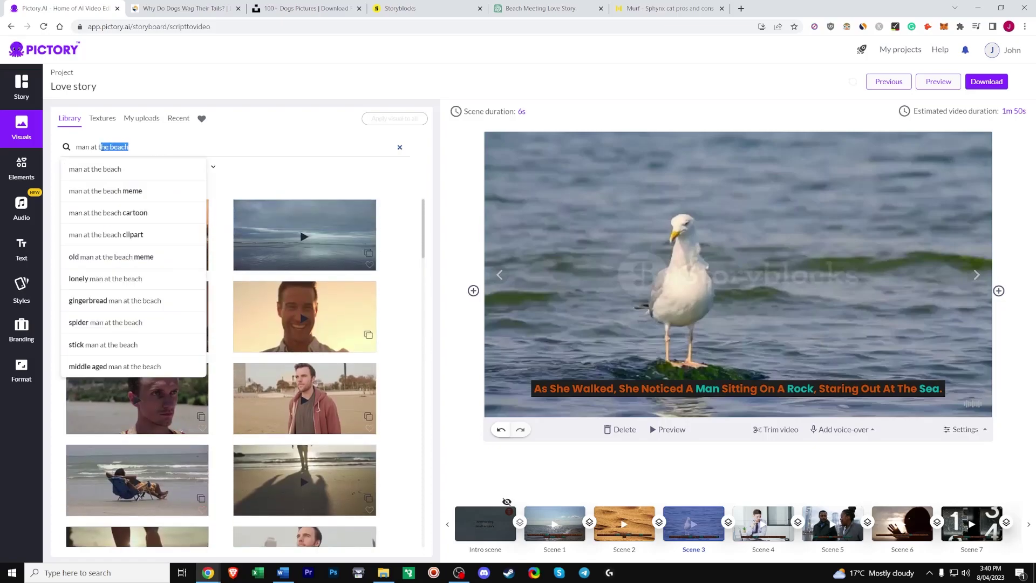
type("sitting")
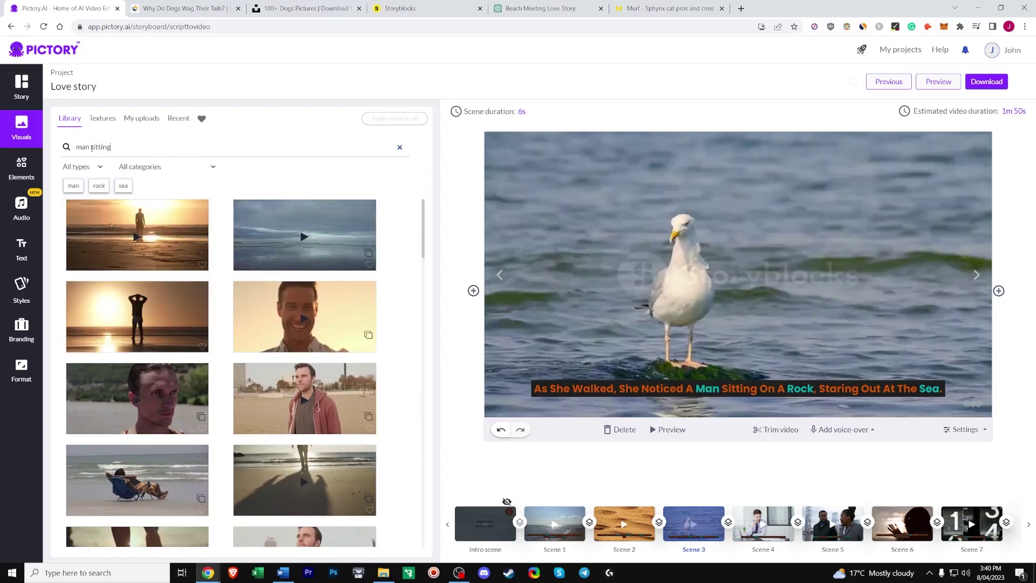
type(" on a rock")
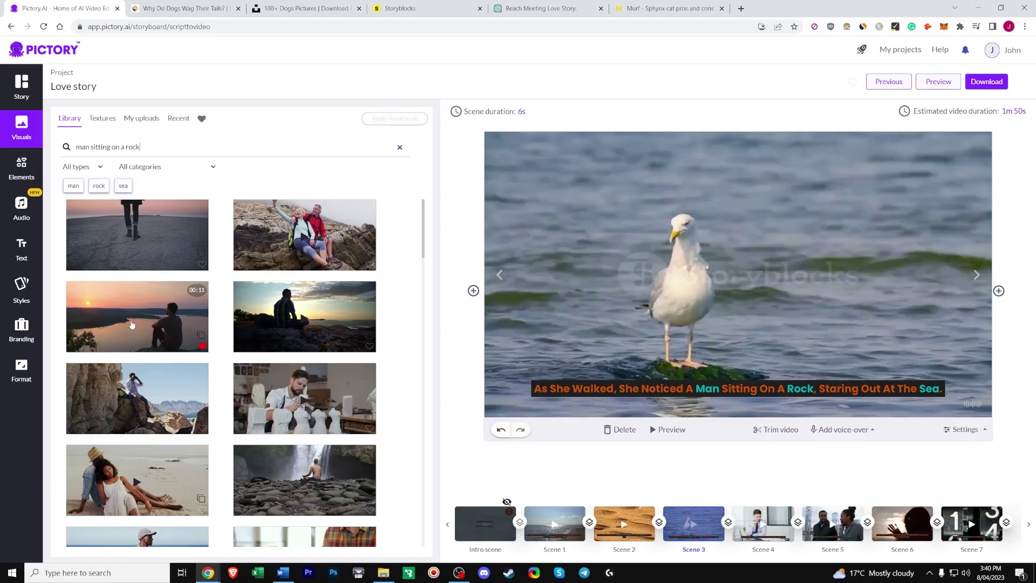
left_click(310, 322)
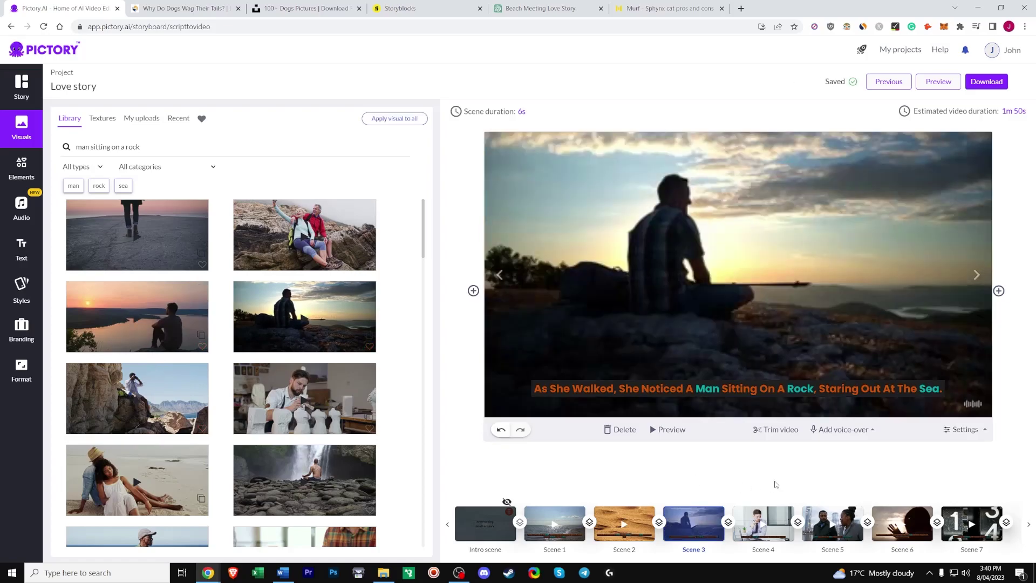
left_click(624, 523)
left_click(694, 526)
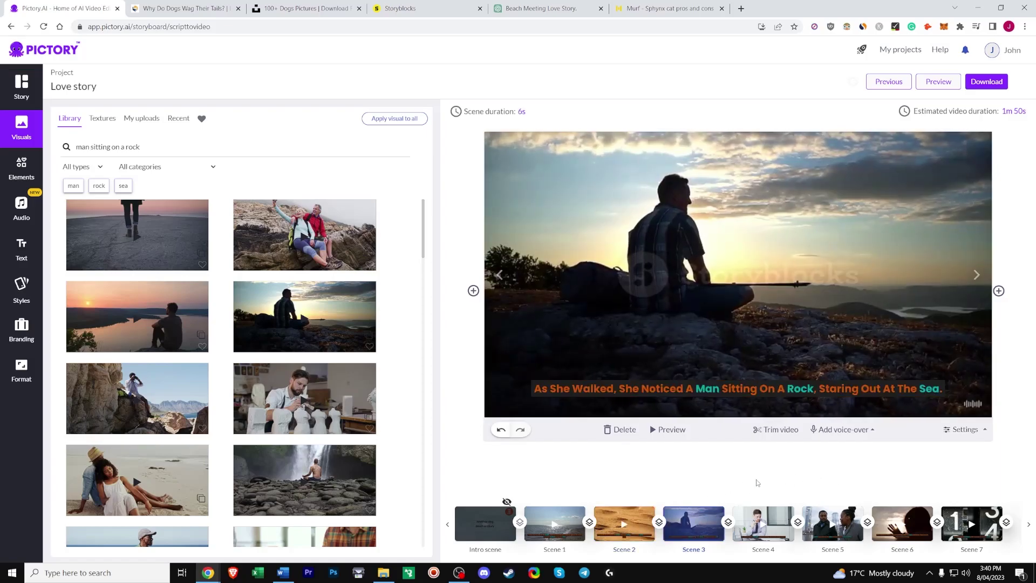
left_click(763, 523)
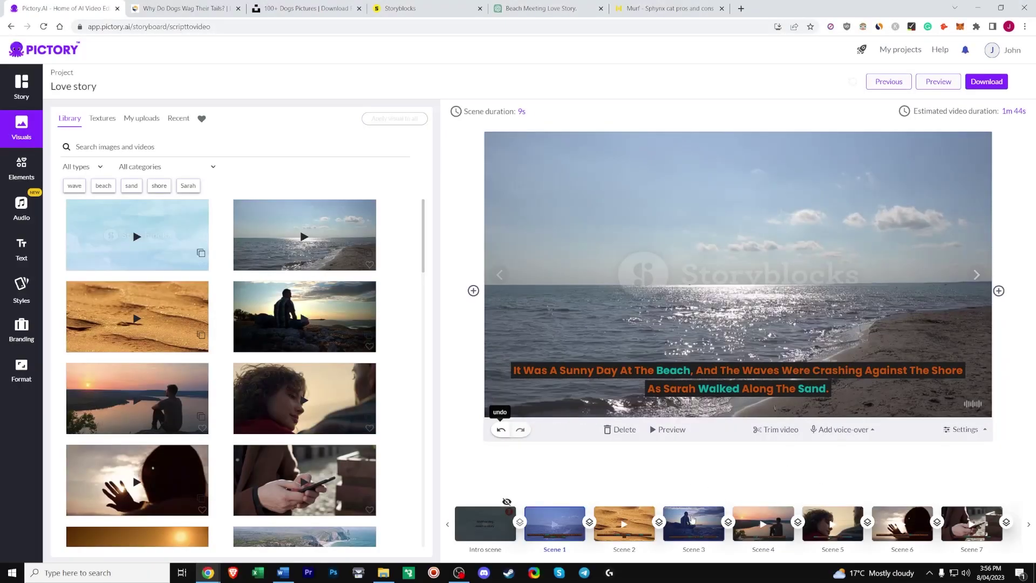
Review the clips of Scenes 5, 6 and 7, then Scenes 10 through 13's shelter dogs.
left_click(829, 530)
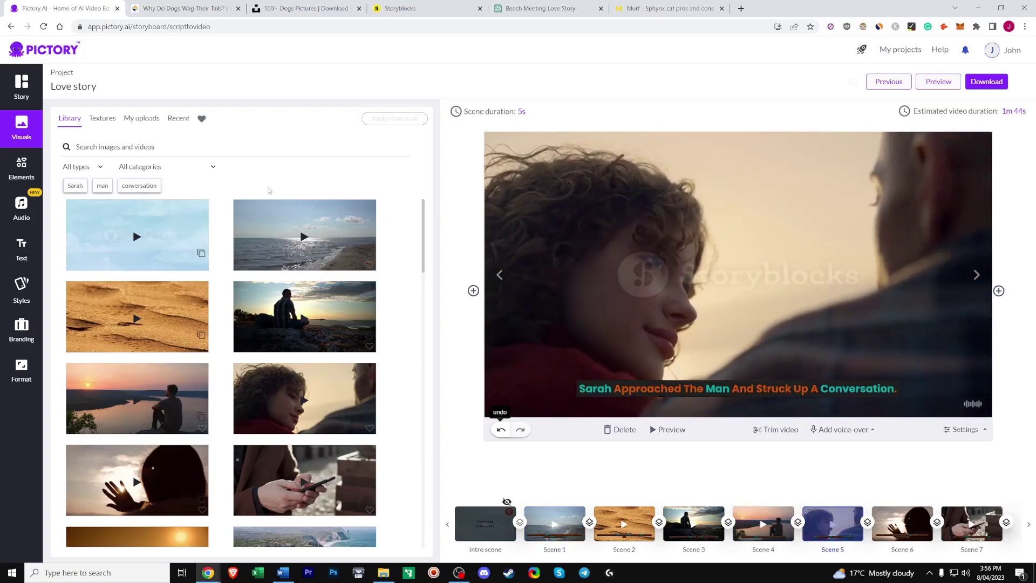
left_click(902, 524)
left_click(972, 524)
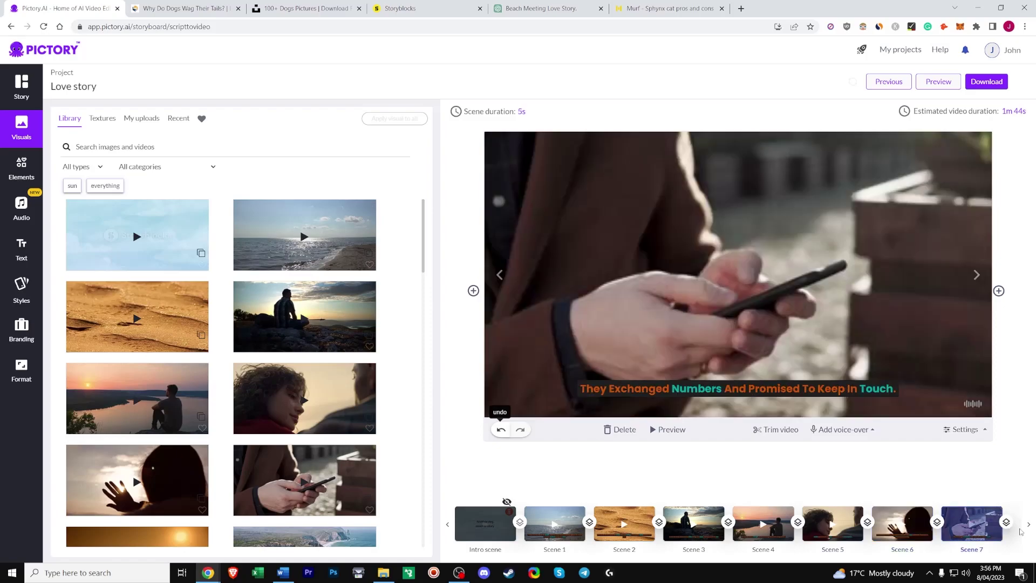
left_click(1028, 524)
left_click(624, 524)
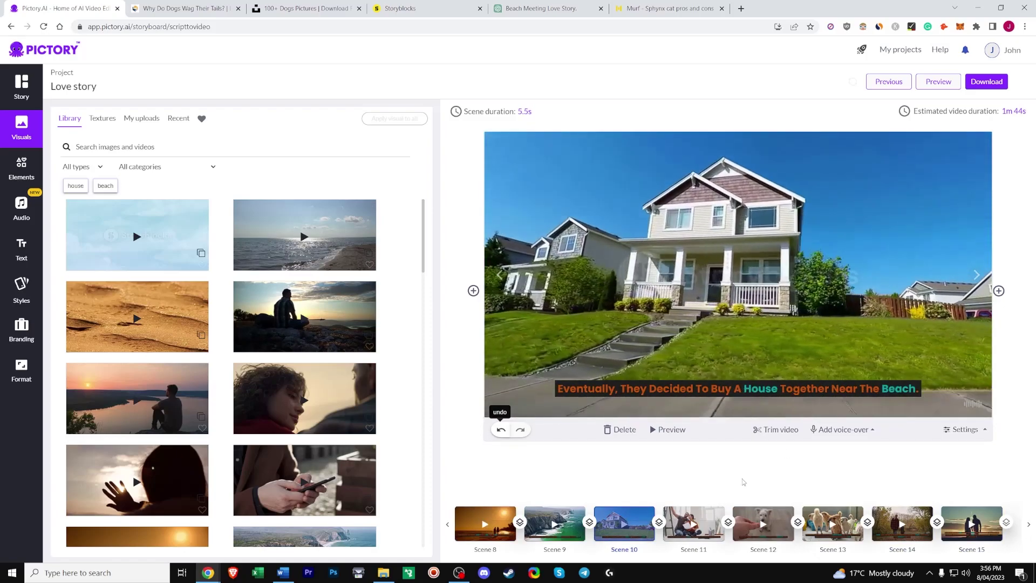
left_click(700, 521)
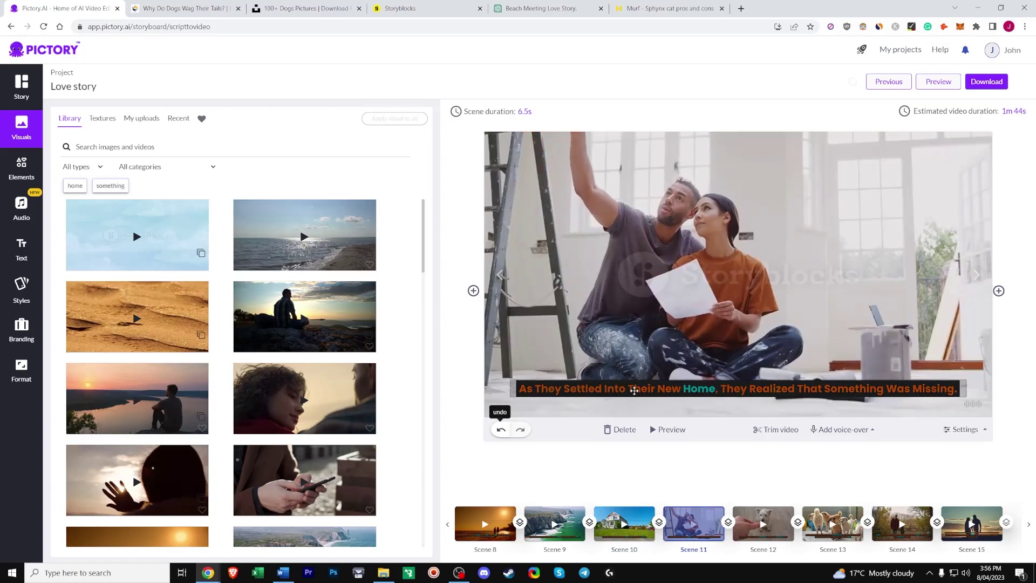
left_click(760, 527)
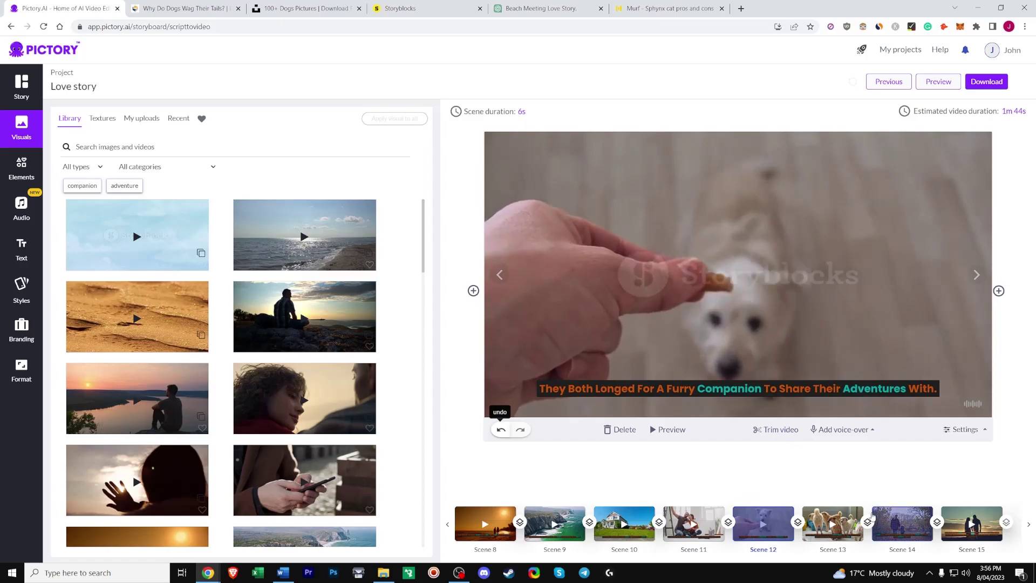
left_click(849, 520)
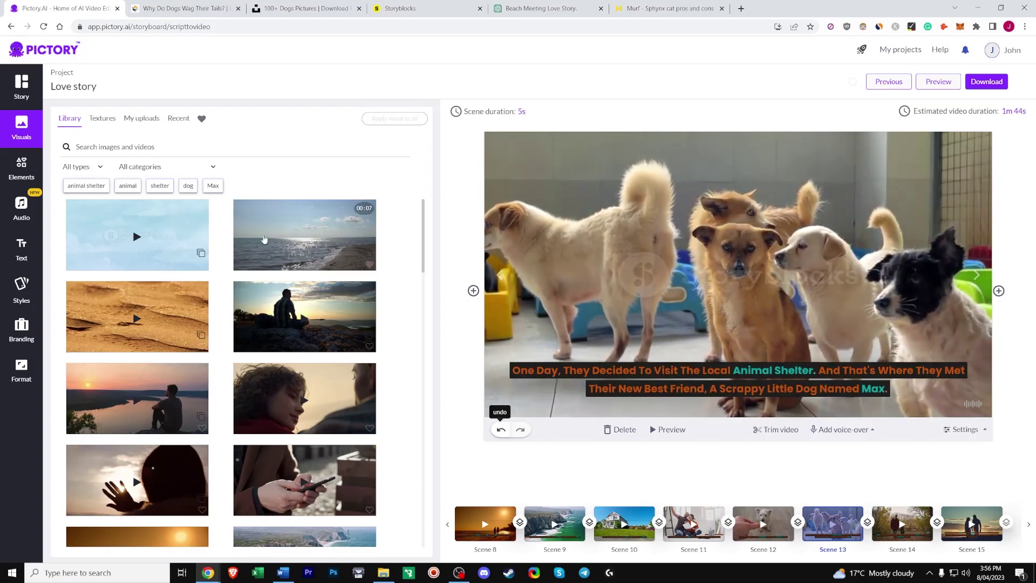
Split Scene 13 after 'animal shelter.' and unlink the new Scene 14 from it.
left_click(22, 86)
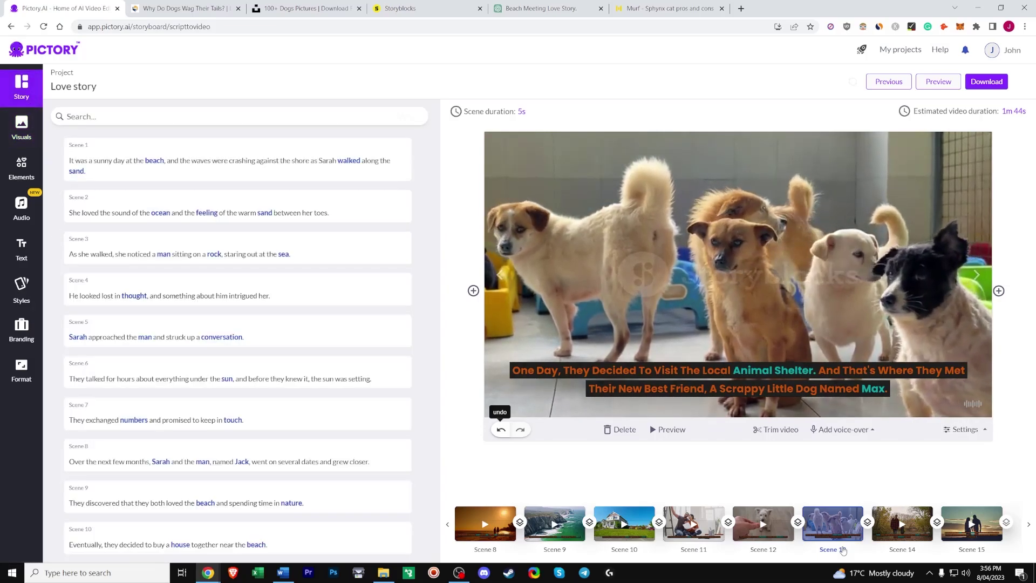
scroll(204, 335, "down", 5)
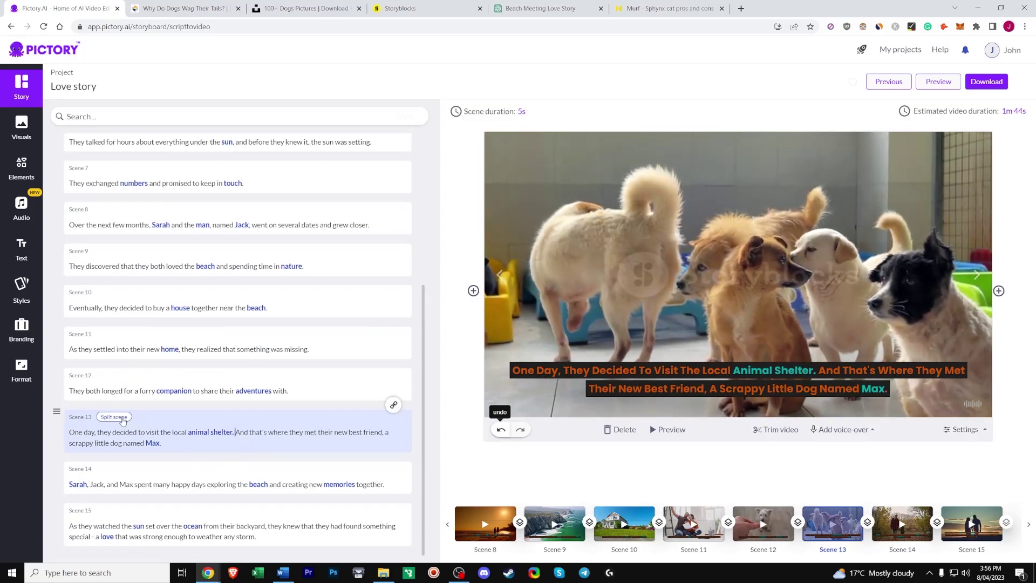
key("Return")
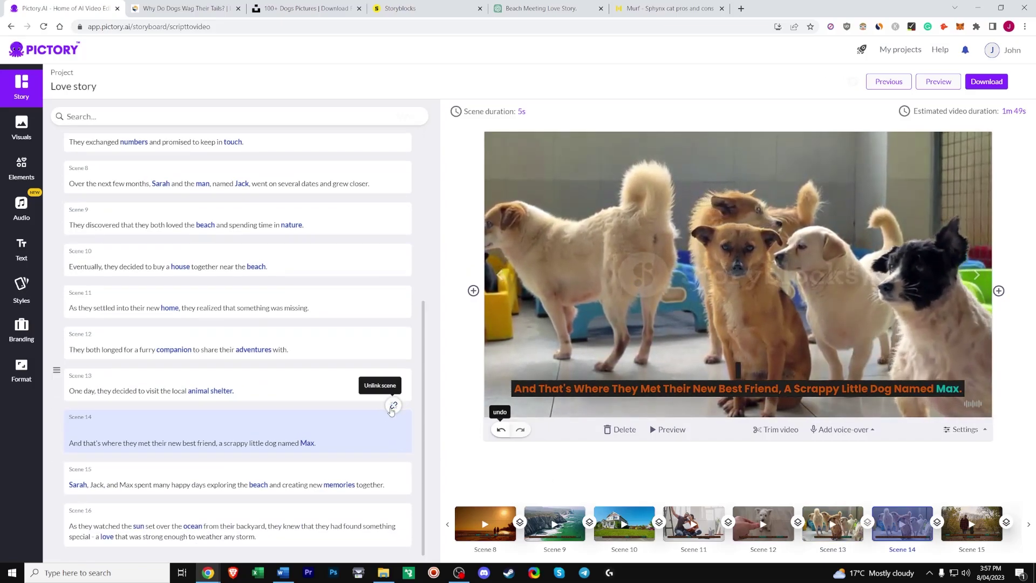
left_click(392, 410)
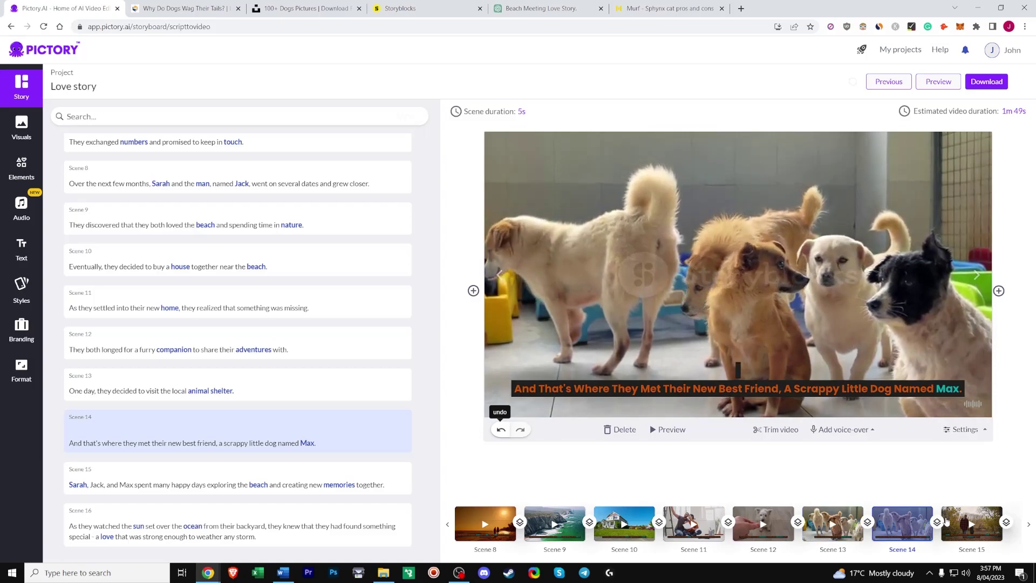
Compare Scenes 13 and 14 to confirm Scene 14 shows the group-of-dogs clip.
left_click(855, 523)
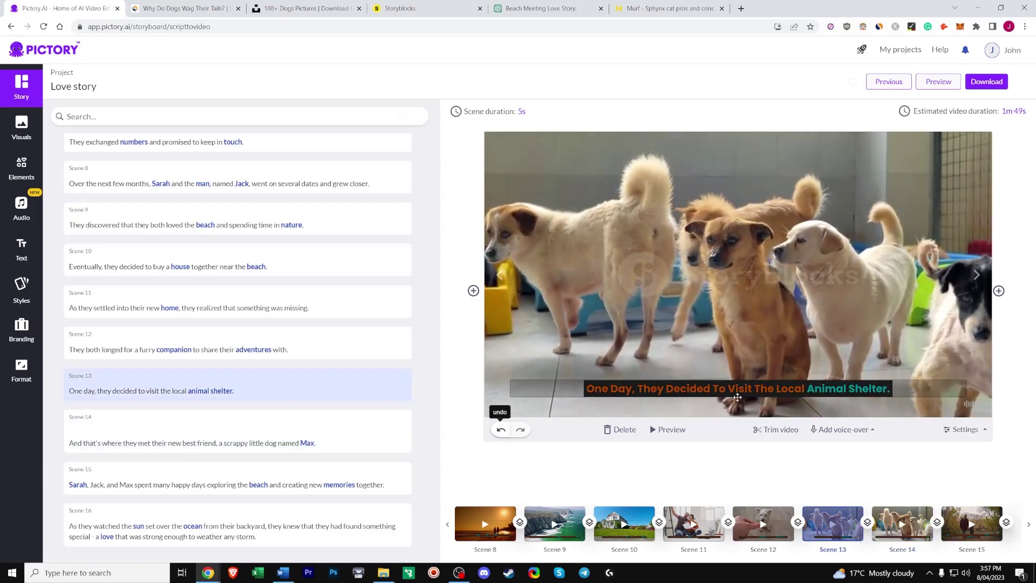
left_click(893, 529)
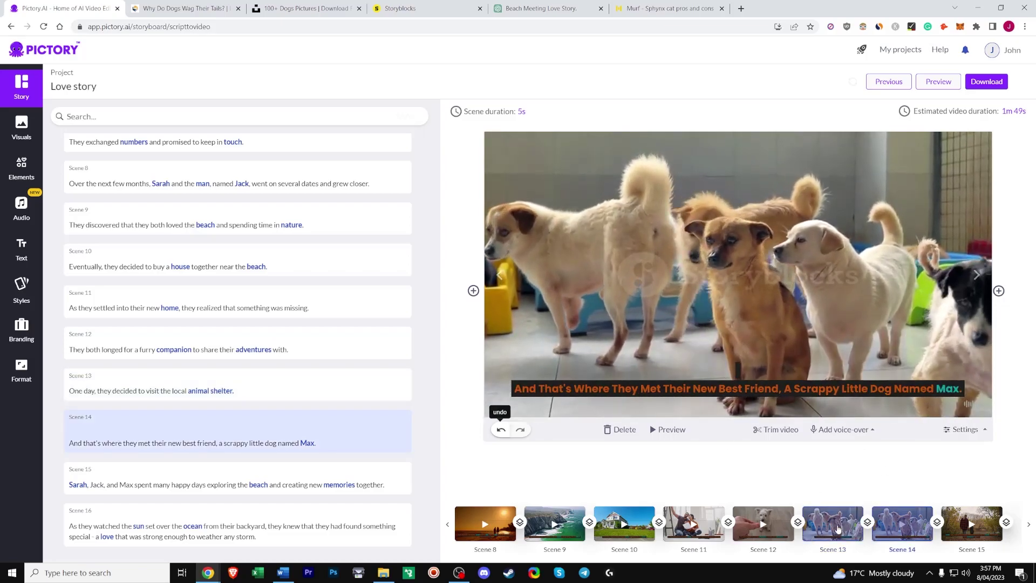
left_click(845, 529)
left_click(882, 525)
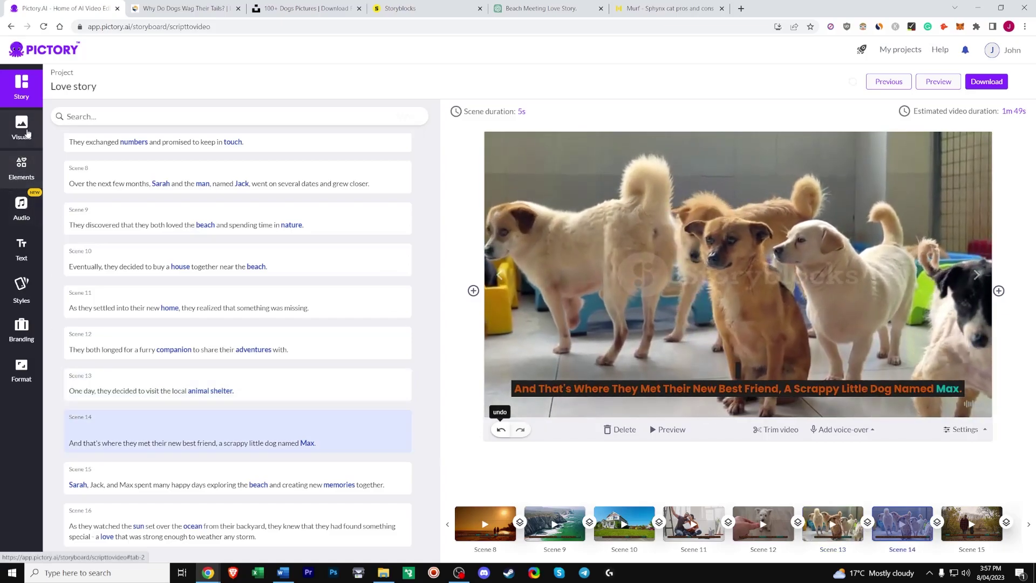
left_click(22, 126)
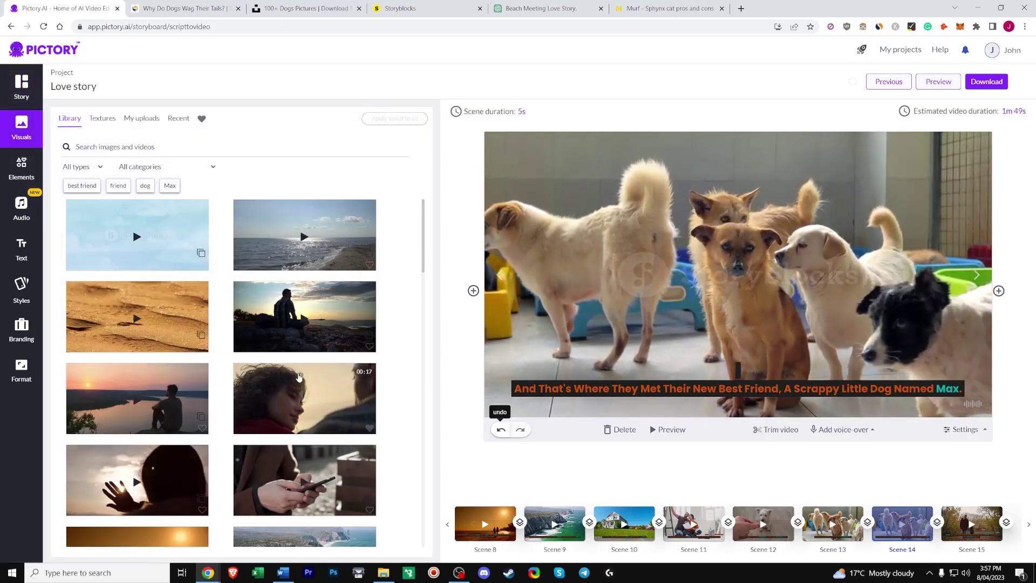
left_click(351, 283)
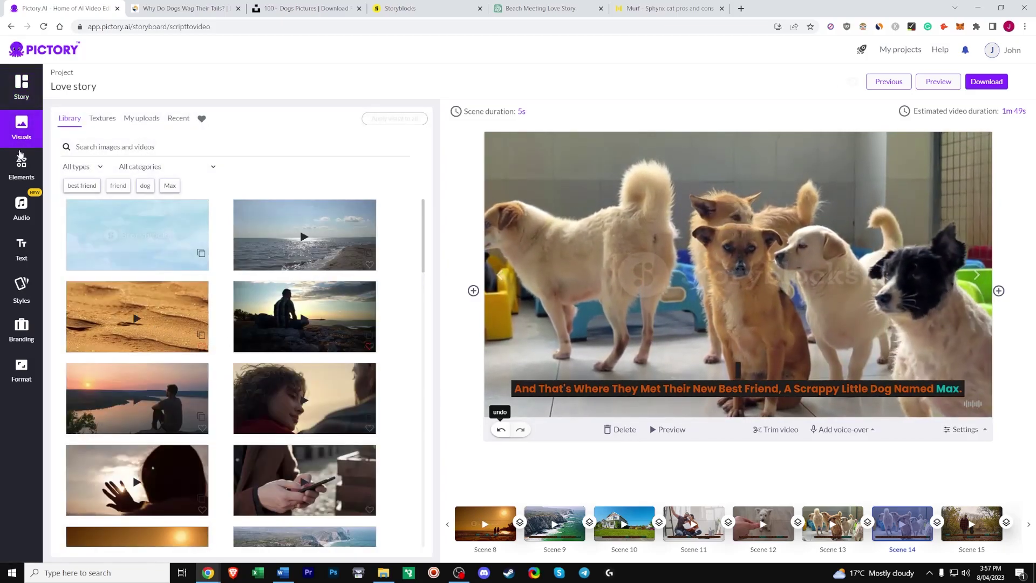
left_click(22, 85)
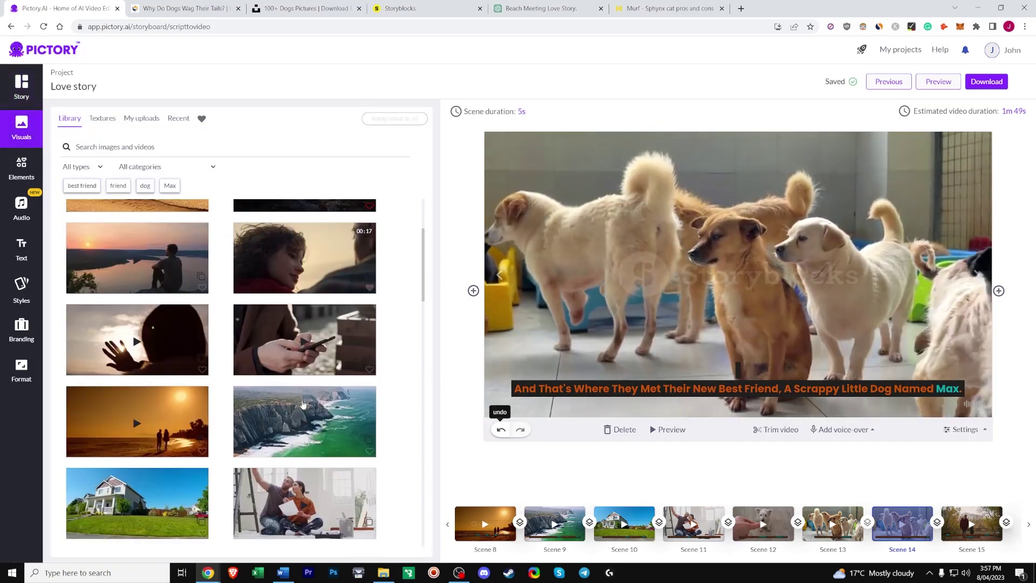
scroll(302, 405, "down", 2)
left_click_drag(881, 528, 881, 527)
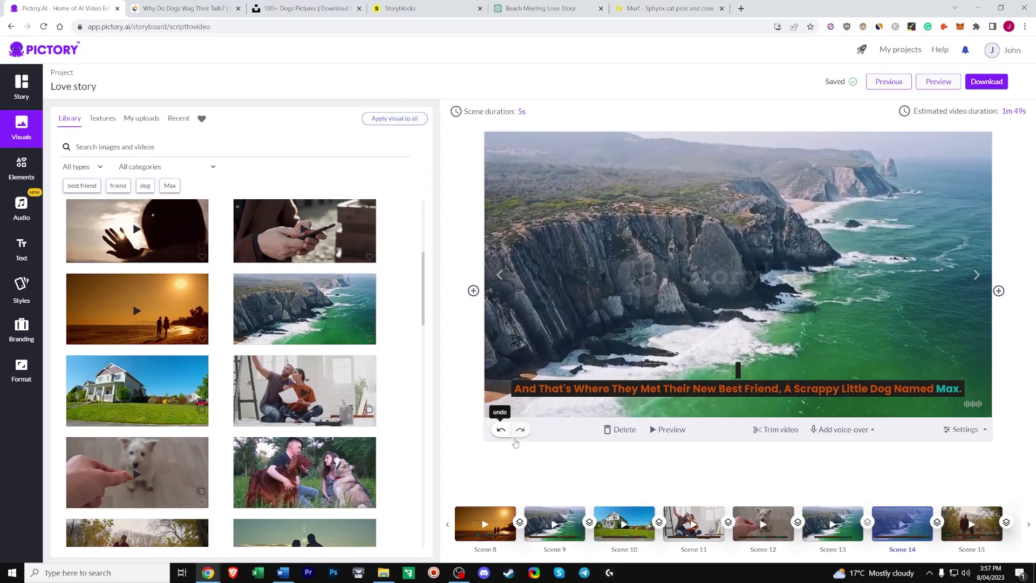
key("ctrl+z")
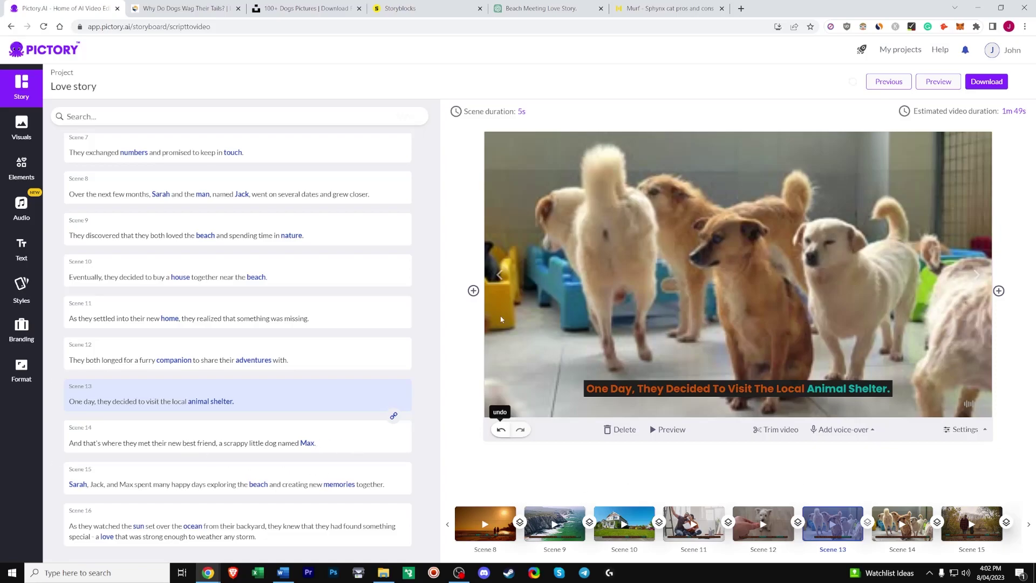
Browse Scene 1's visual sources: Textures, My uploads, Recent, the Library and stickers.
left_click(474, 291)
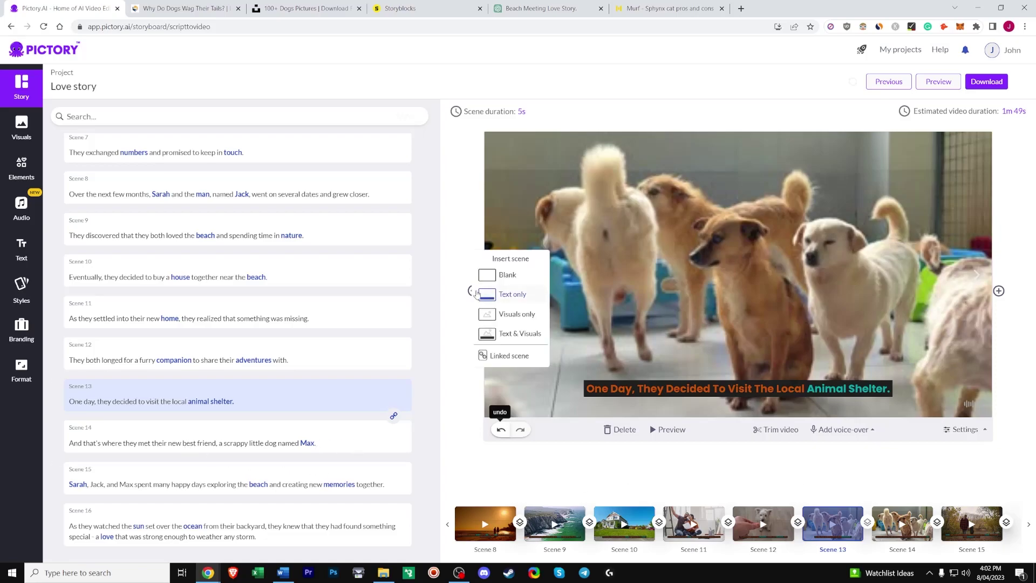
left_click(540, 333)
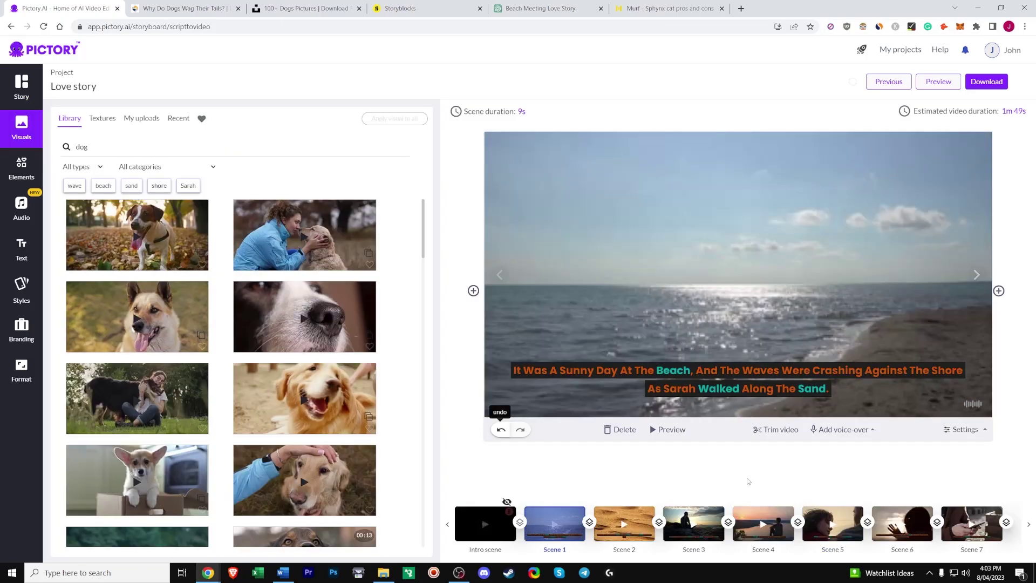
left_click(99, 123)
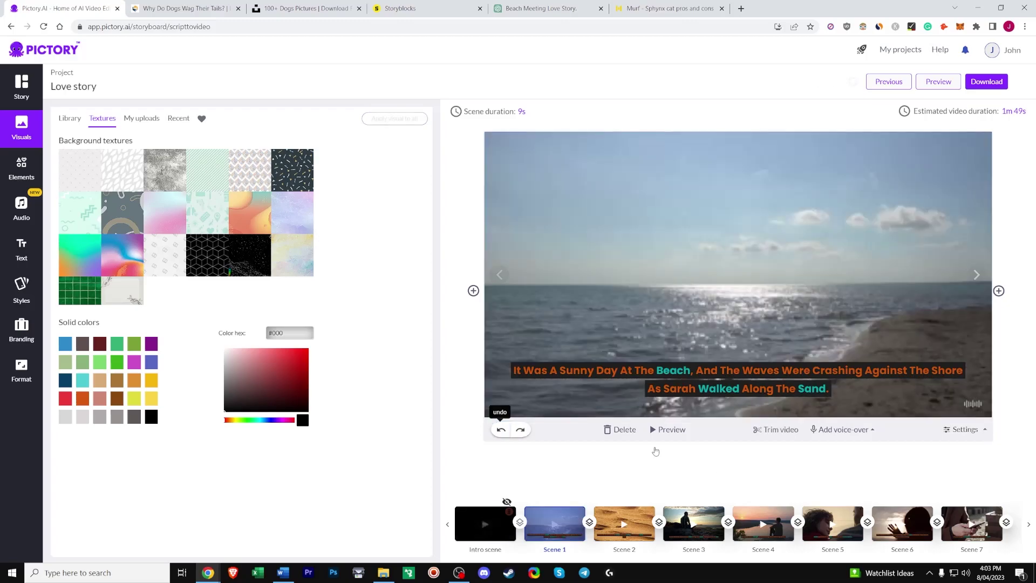
left_click(161, 120)
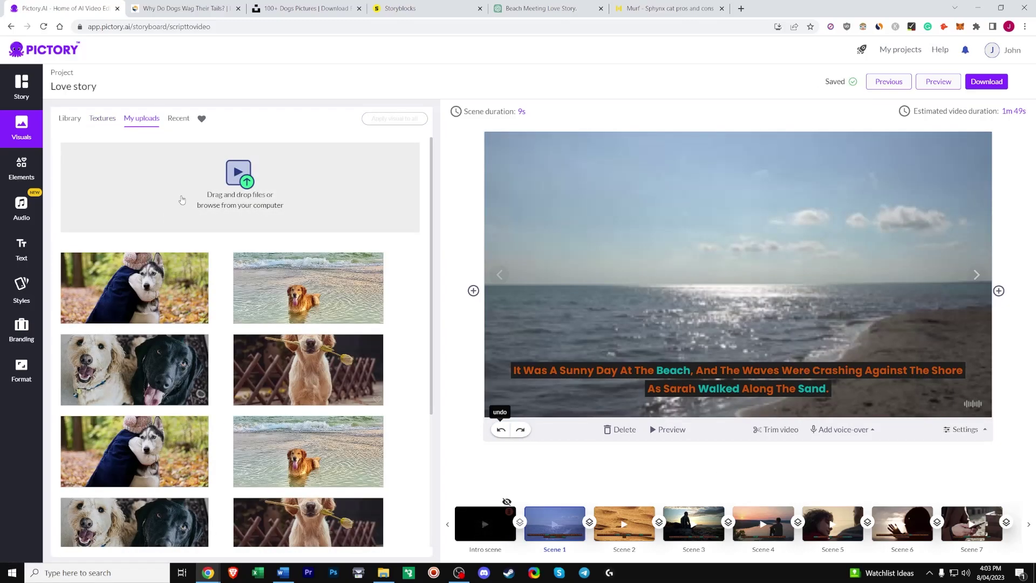
left_click(179, 119)
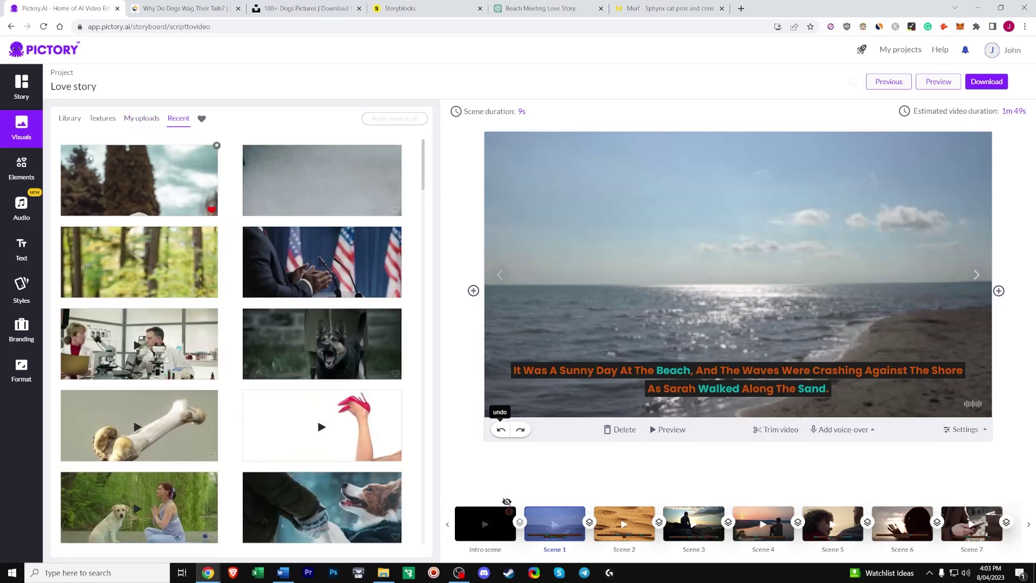
left_click(69, 118)
left_click(26, 169)
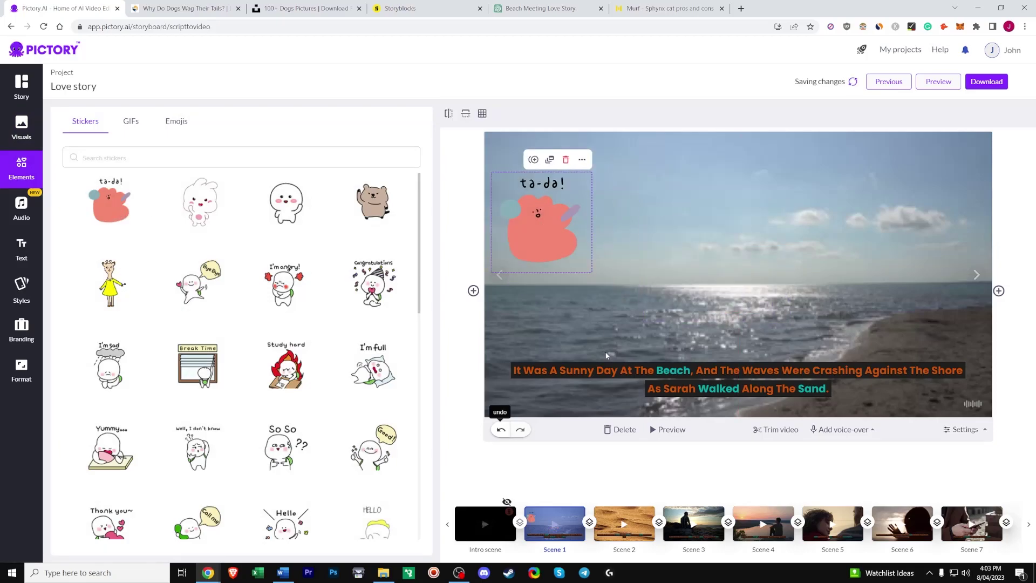
Add a giraffe sticker to the beach scene, then delete it and the ta-da sticker.
left_click(664, 225)
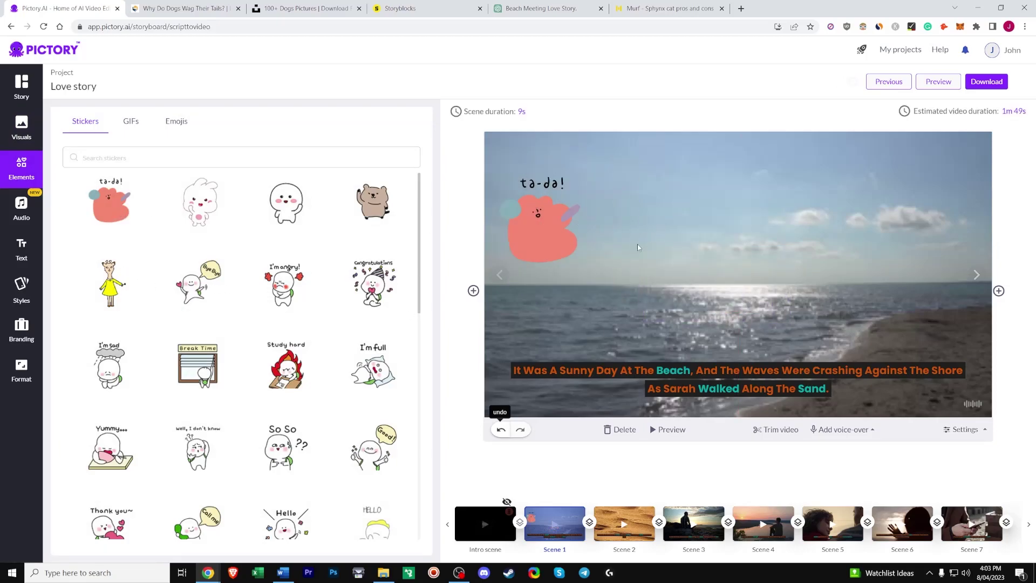
left_click(111, 281)
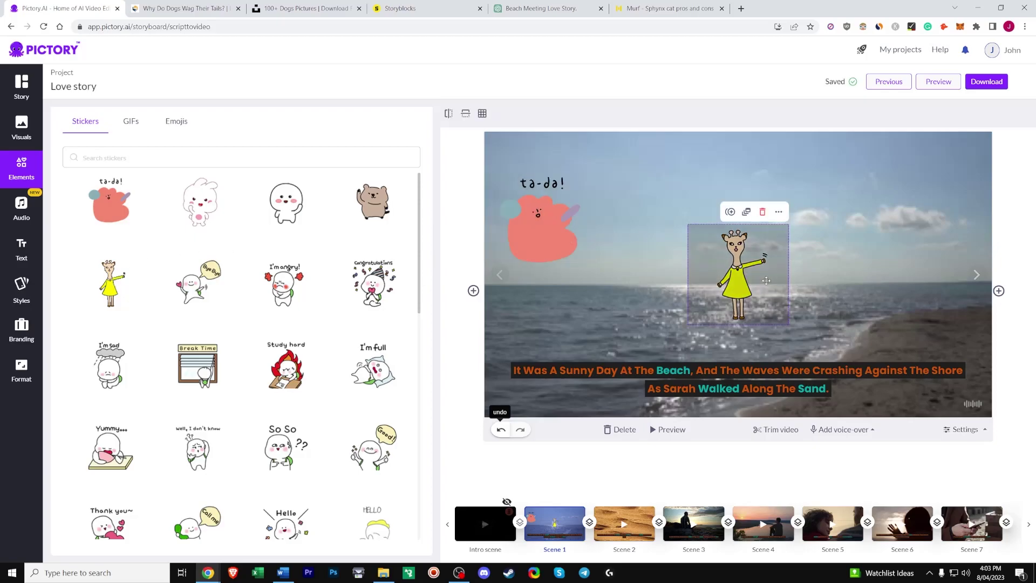
left_click(762, 211)
left_click(579, 176)
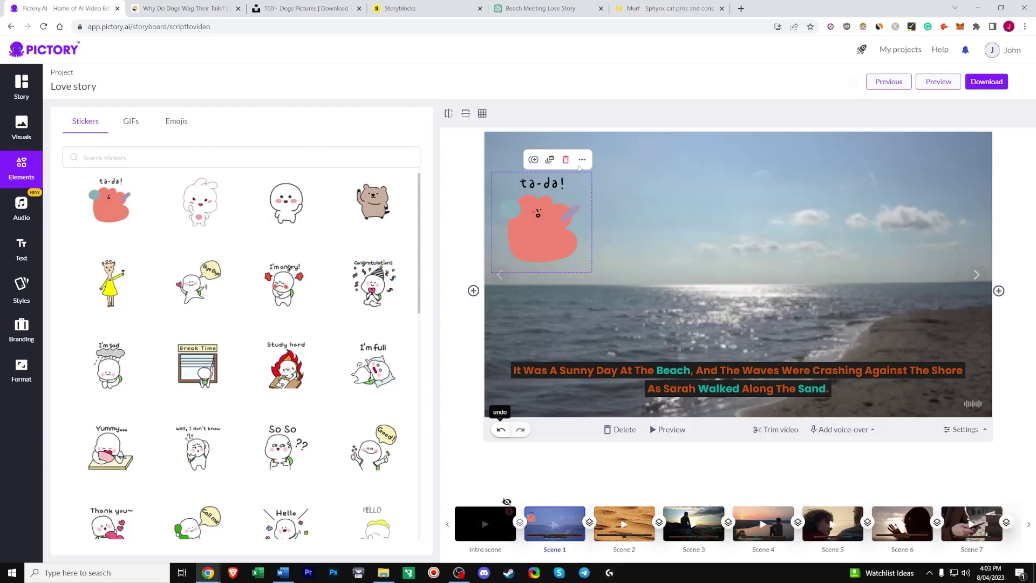
left_click(131, 121)
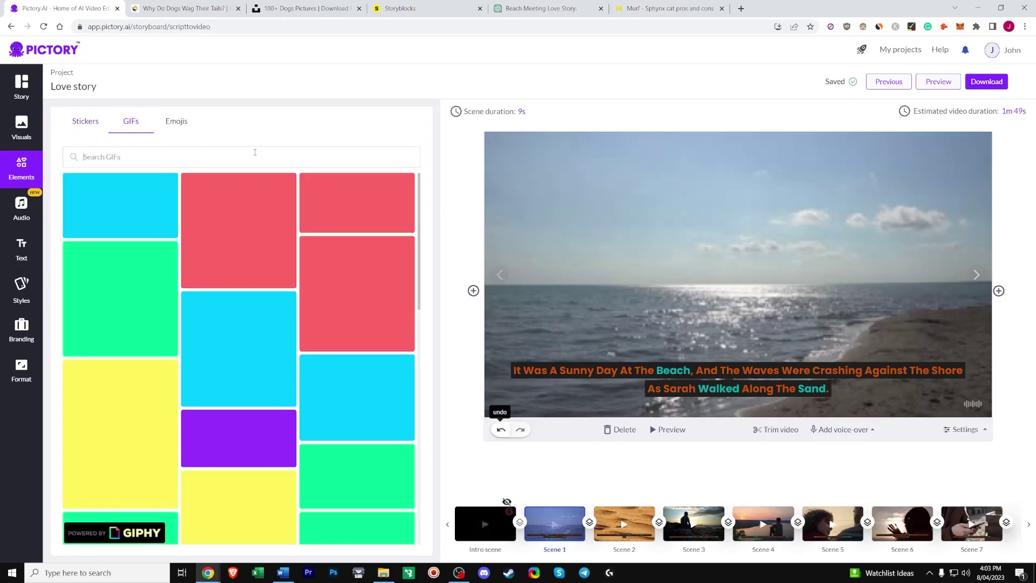
Search GIFs for 'dog', add the 'Really?' GIF, move it upper left, then delete it.
type("dog")
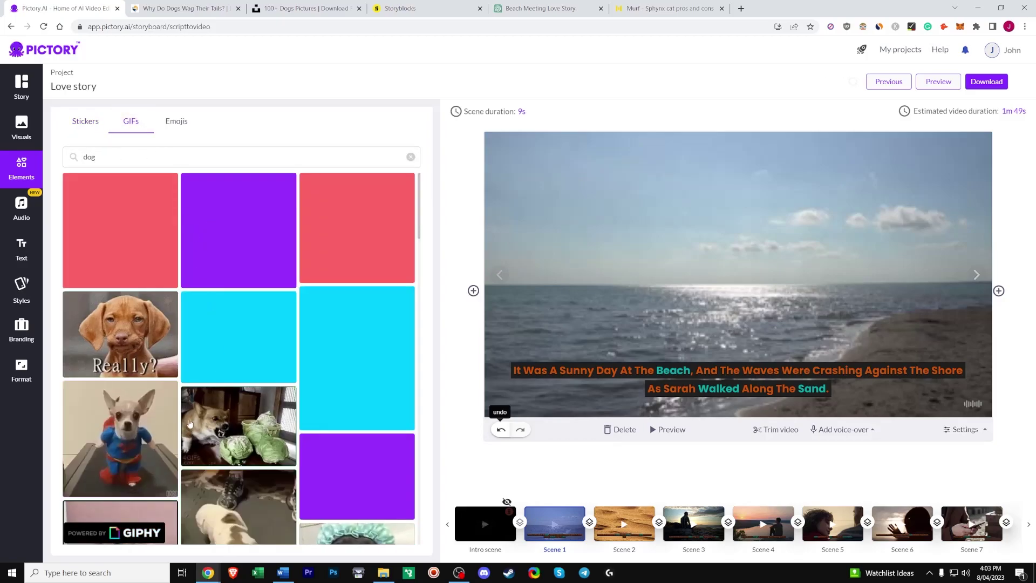
left_click(134, 332)
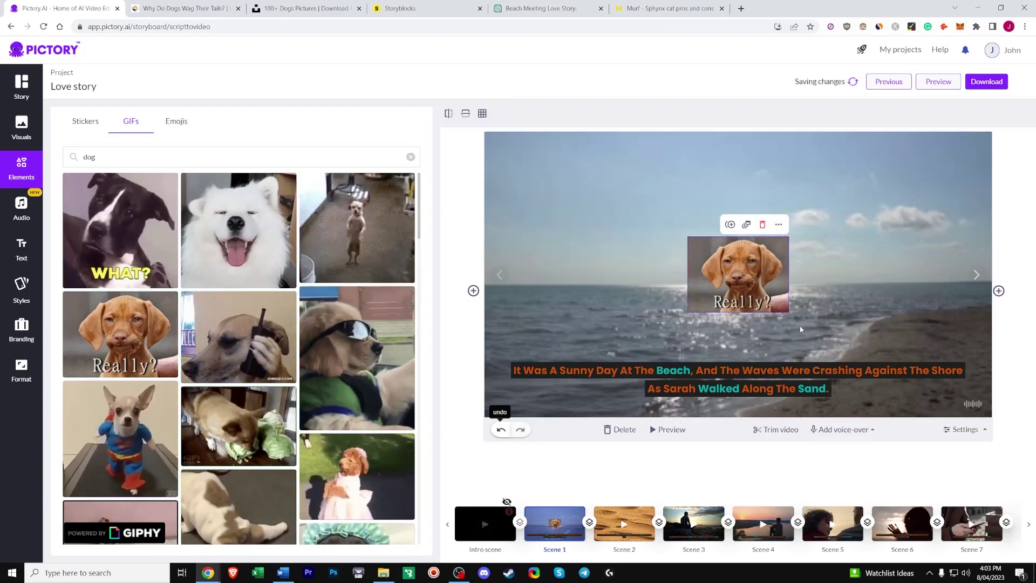
left_click_drag(744, 270, 574, 202)
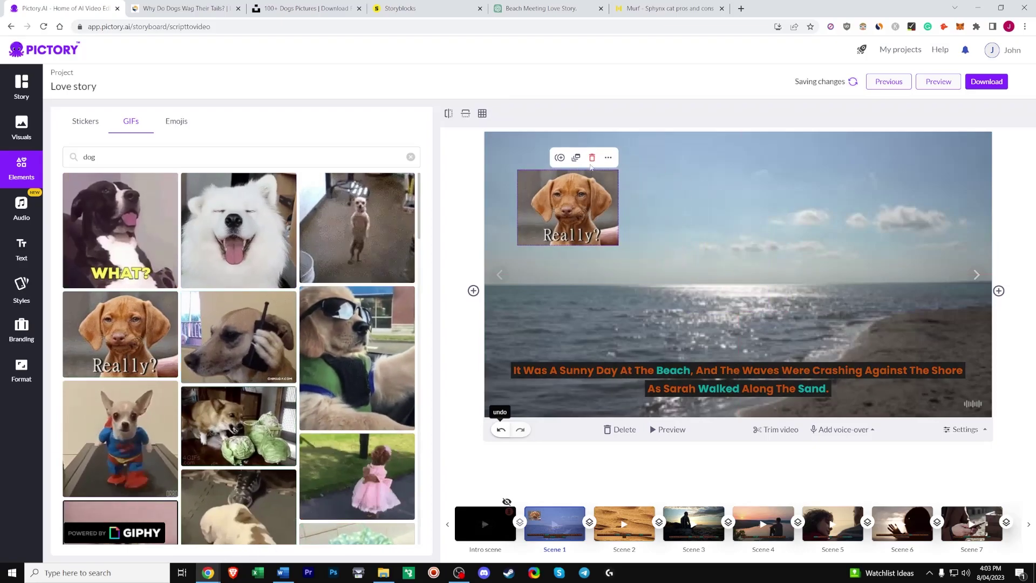
left_click(592, 158)
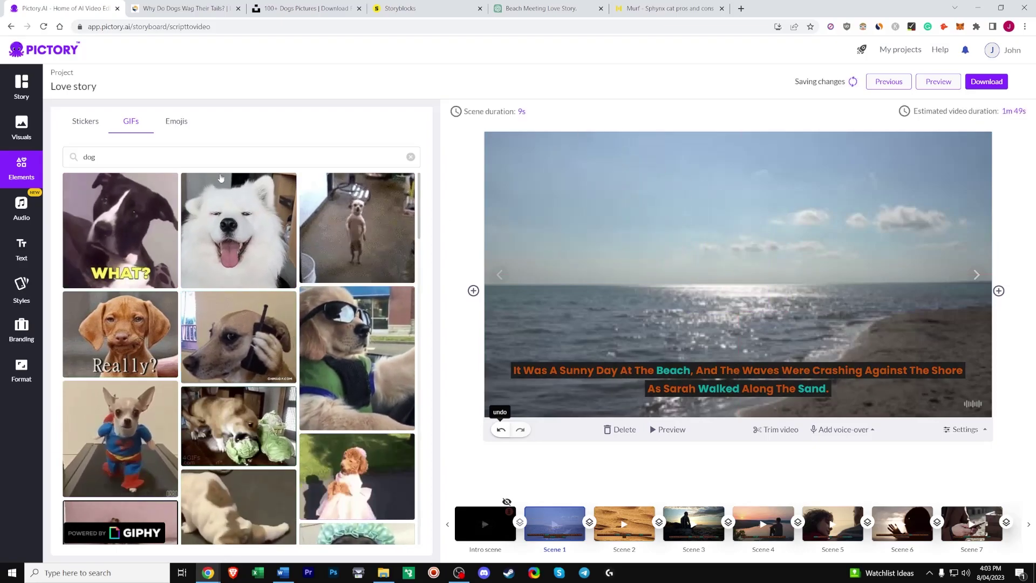
Place a laughing emoji in the upper right of the beach scene and select it.
left_click(169, 122)
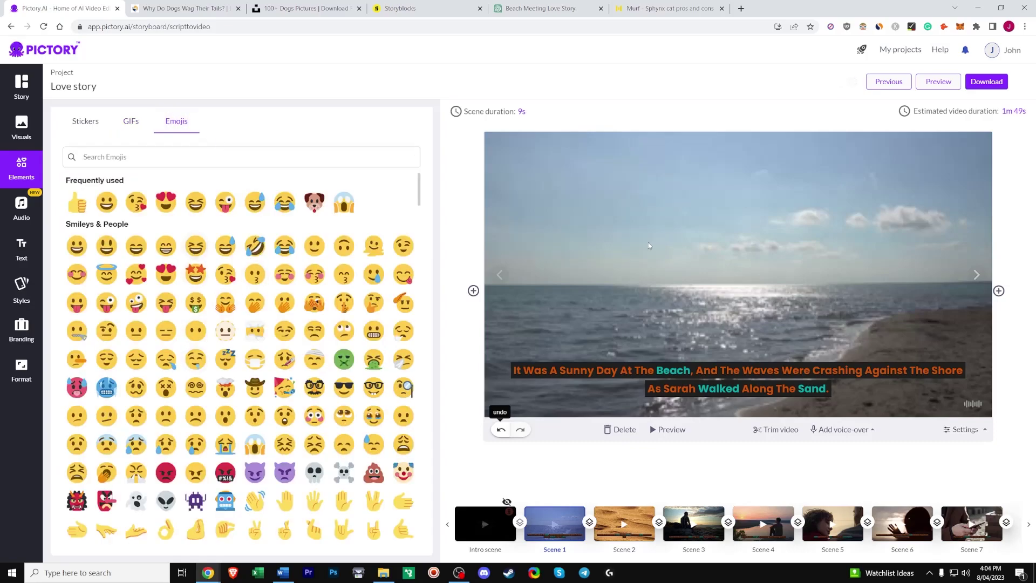
left_click_drag(739, 270, 879, 211)
left_click(888, 213)
Preview the Young Love, Silhouettes and It Was Worth It background music tracks, then stop playback.
left_click(21, 207)
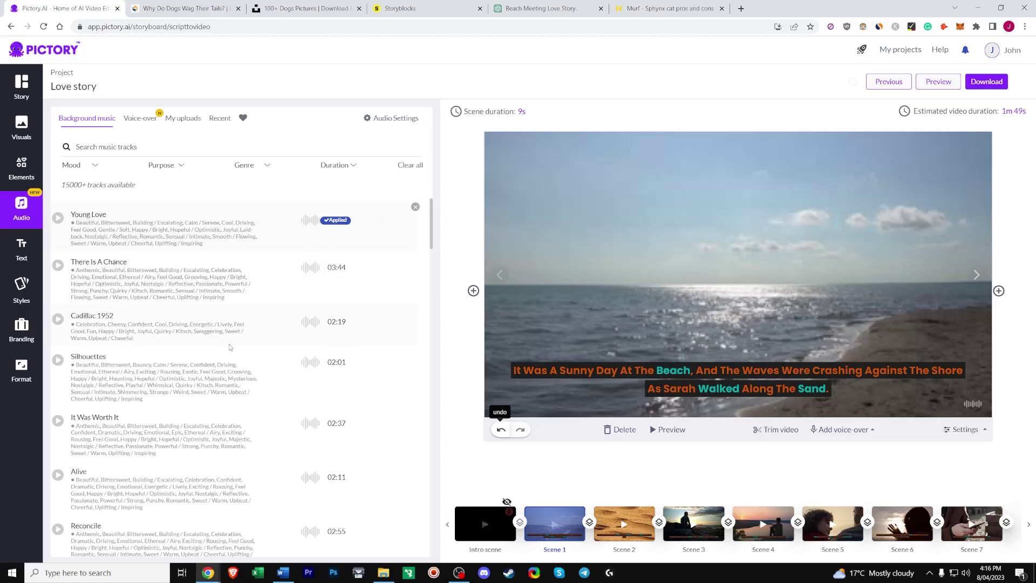
scroll(333, 323, "down", 10)
scroll(334, 395, "up", 10)
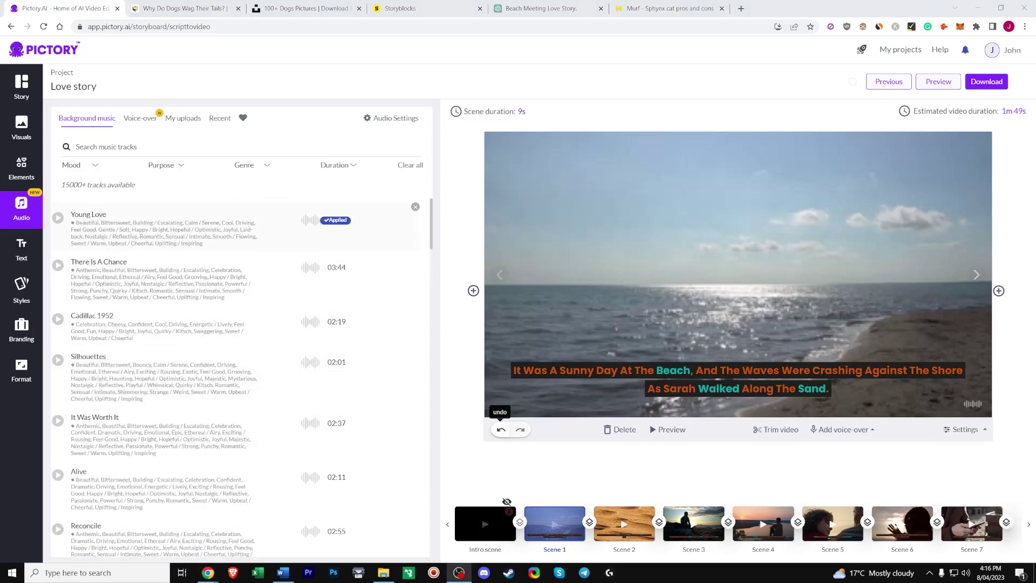
left_click(58, 218)
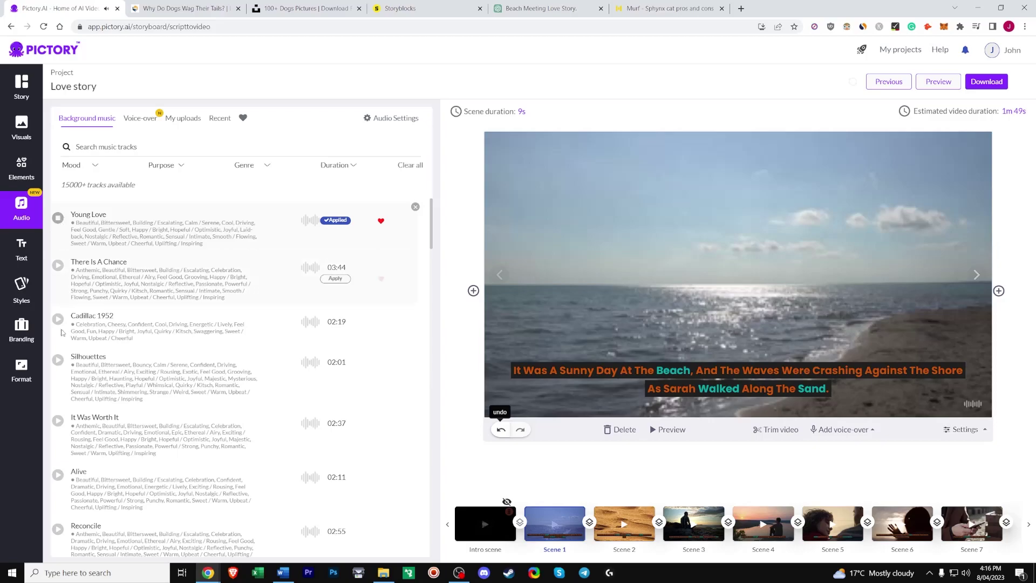
left_click(58, 360)
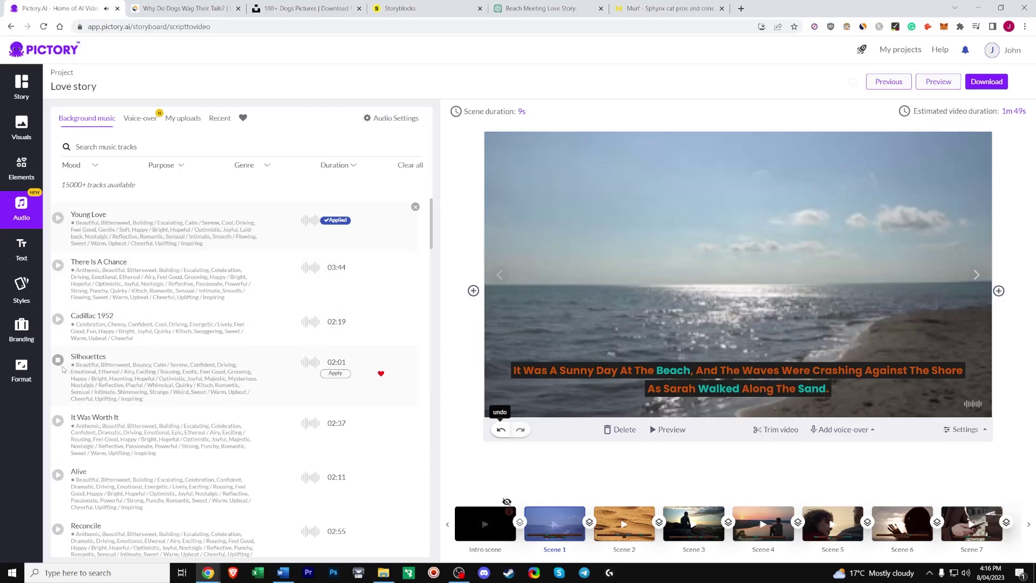
left_click(57, 421)
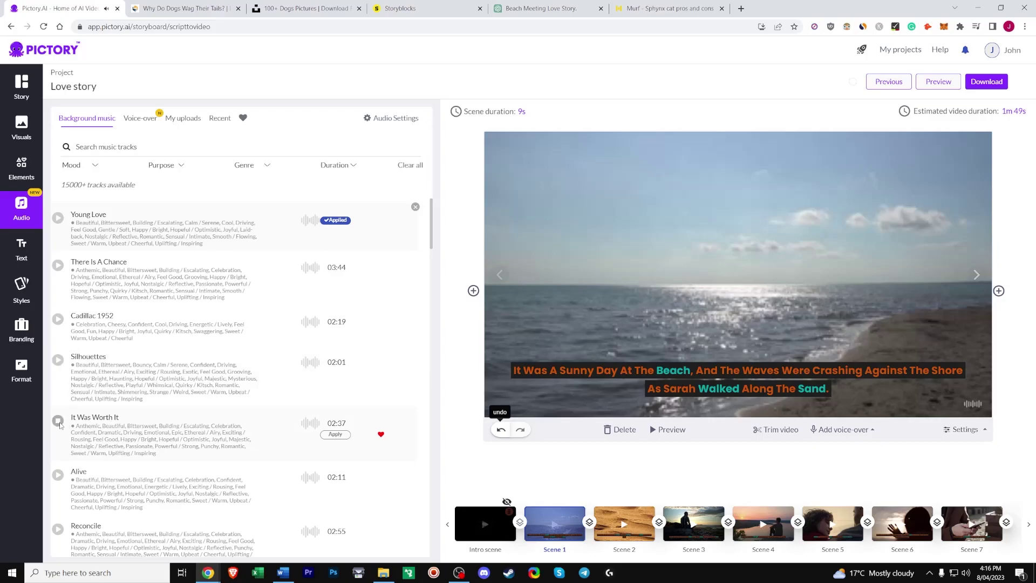
left_click(59, 421)
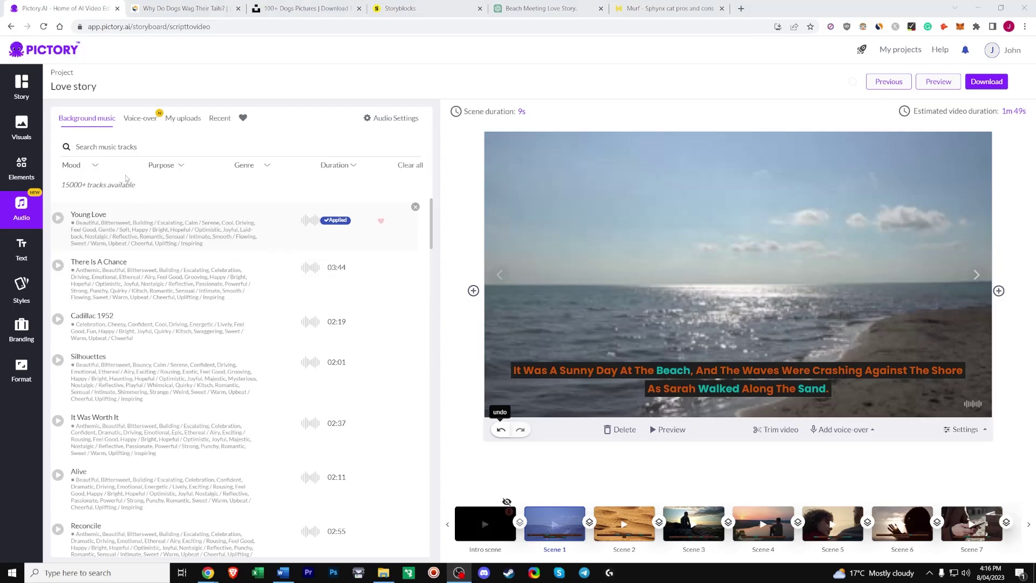
Browse the Mood filter choices and close the filter without applying one.
left_click(96, 167)
scroll(99, 229, "down", 5)
scroll(100, 229, "up", 5)
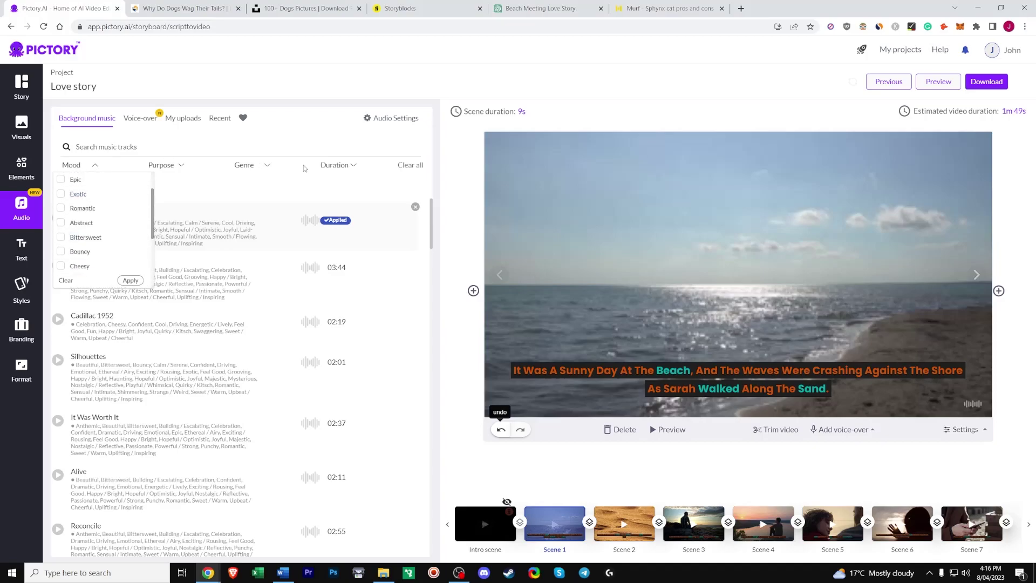
left_click(302, 183)
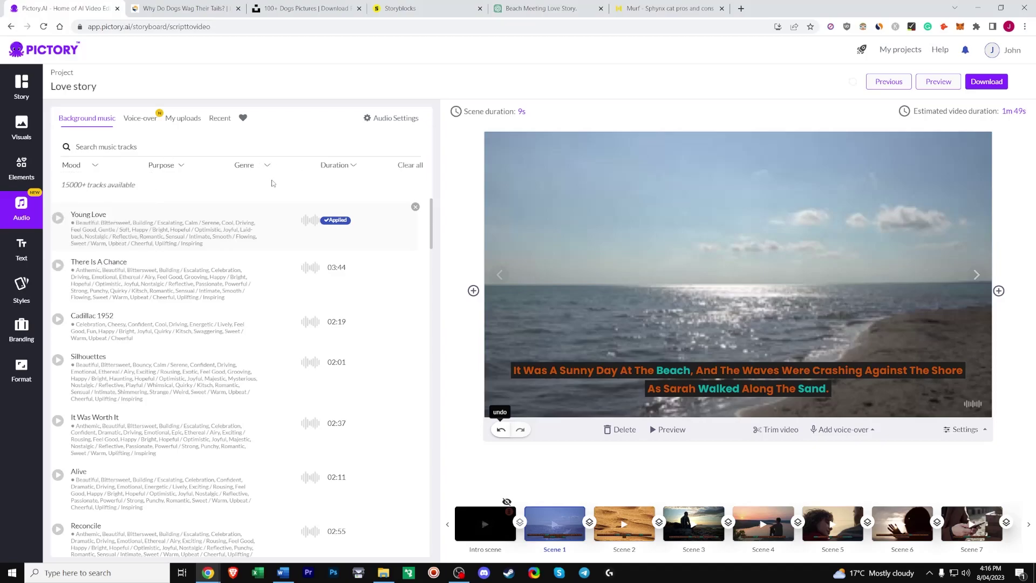
left_click(841, 430)
left_click(142, 118)
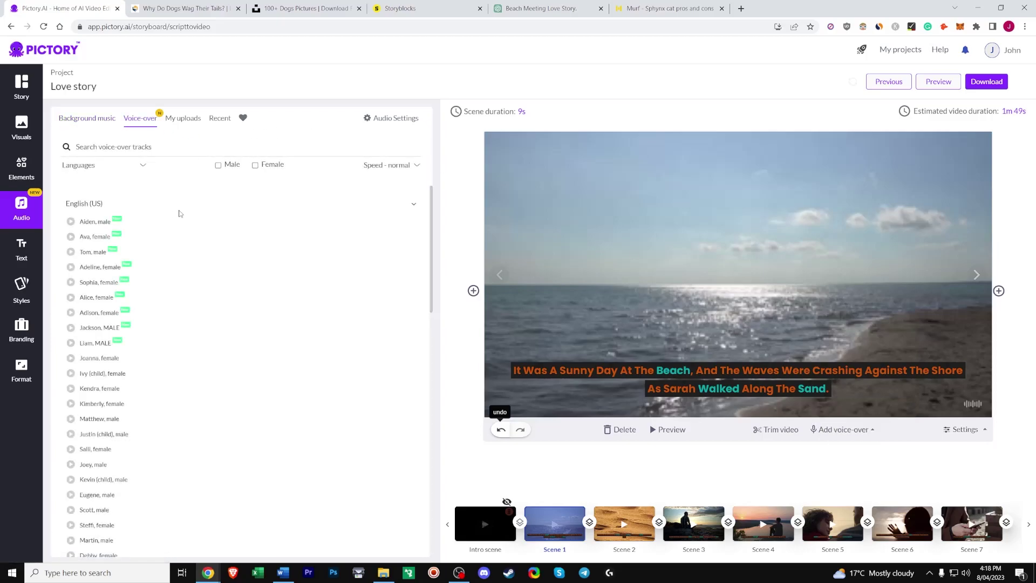
scroll(231, 296, "down", 15)
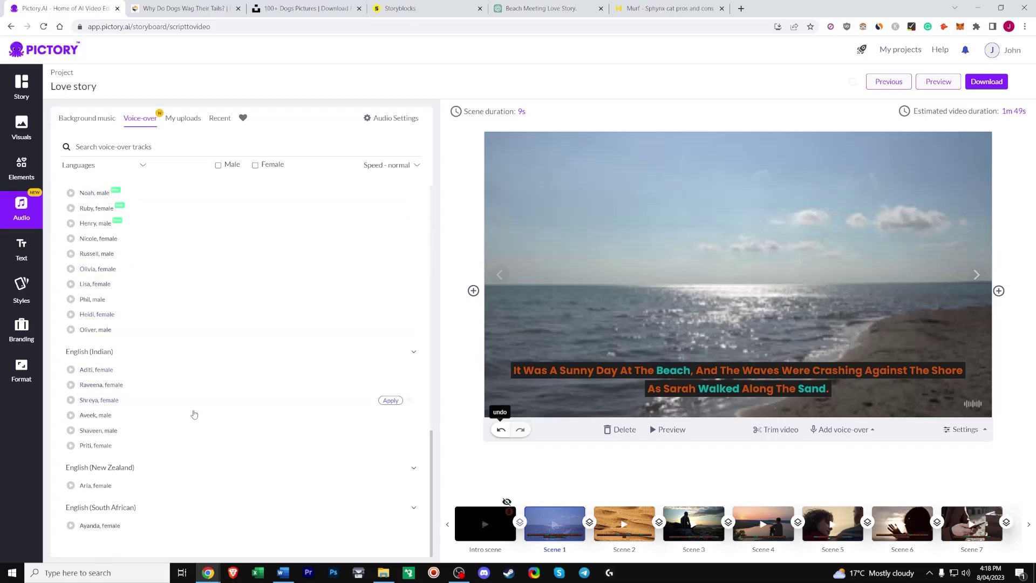
scroll(193, 421, "up", 15)
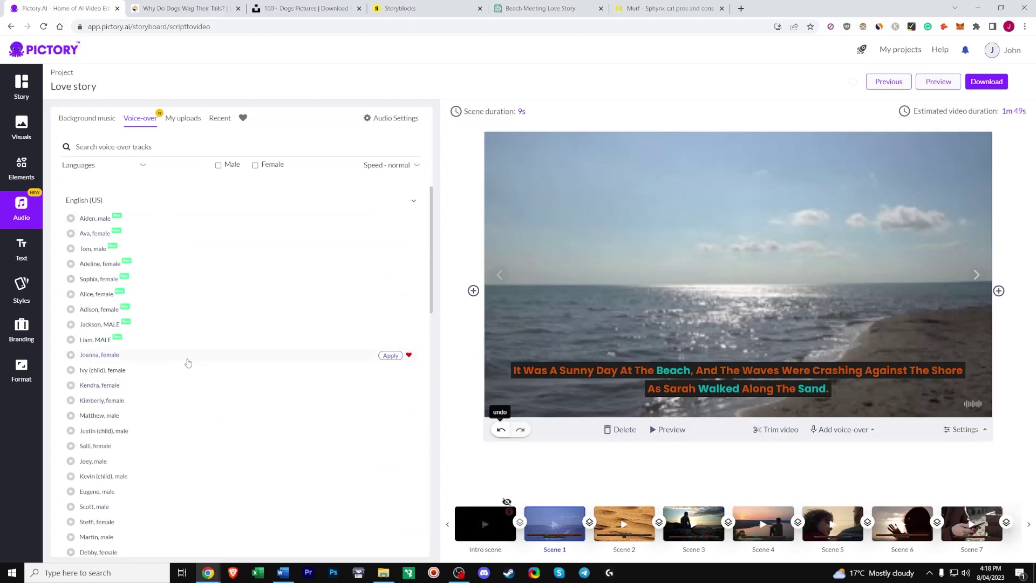
scroll(238, 389, "down", 5)
scroll(219, 379, "up", 5)
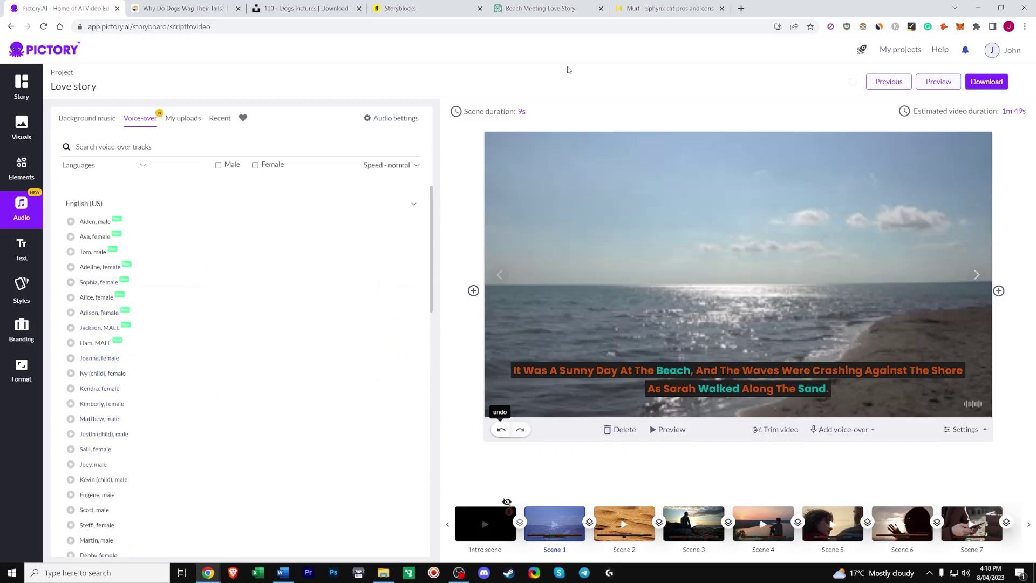
left_click(623, 14)
left_click(65, 8)
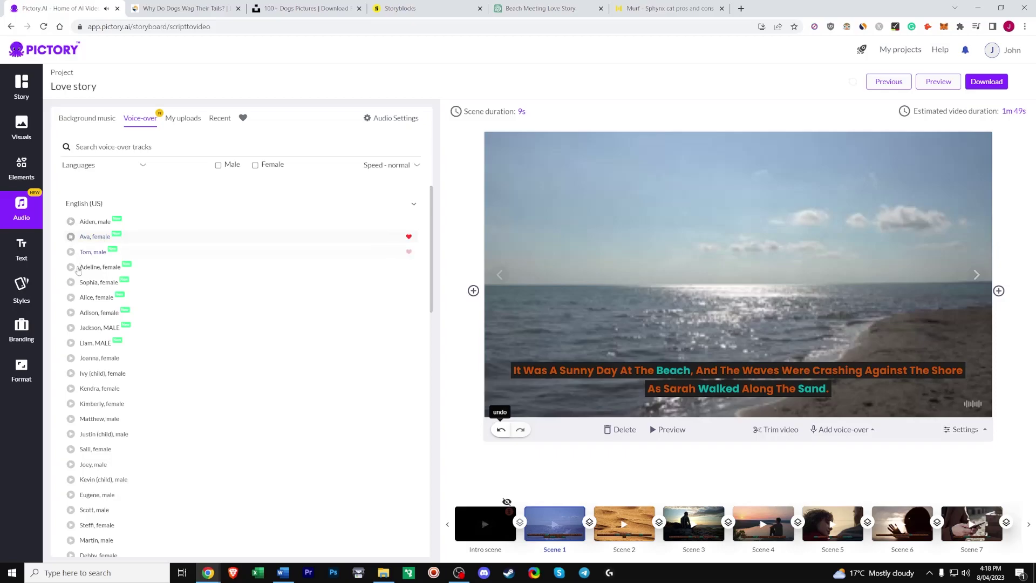
left_click(70, 358)
left_click(70, 389)
left_click(666, 8)
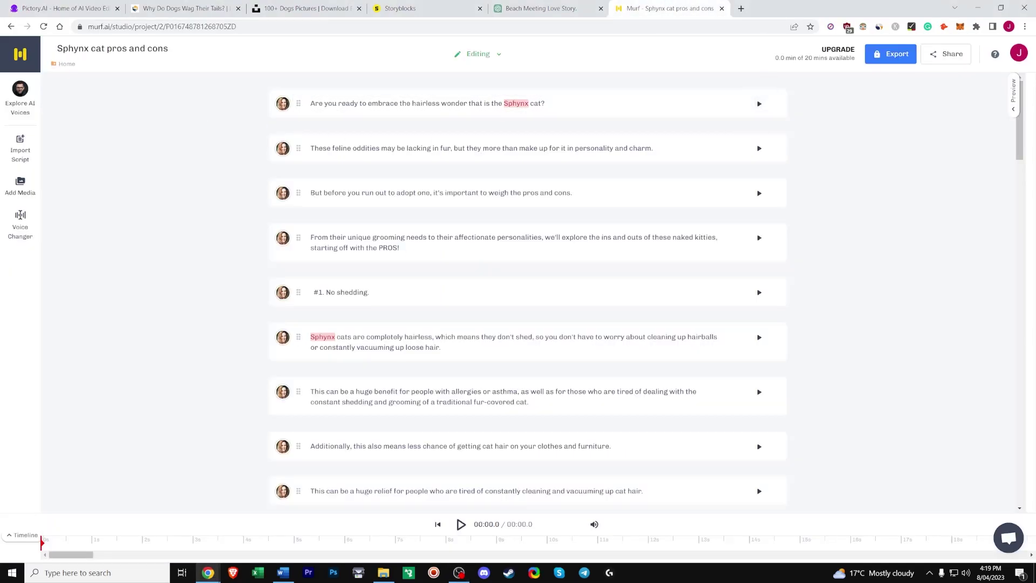
Play and stop the Sphynx script's first-line voice-over in Murf, then return to Pictory.
left_click(759, 103)
left_click(759, 103)
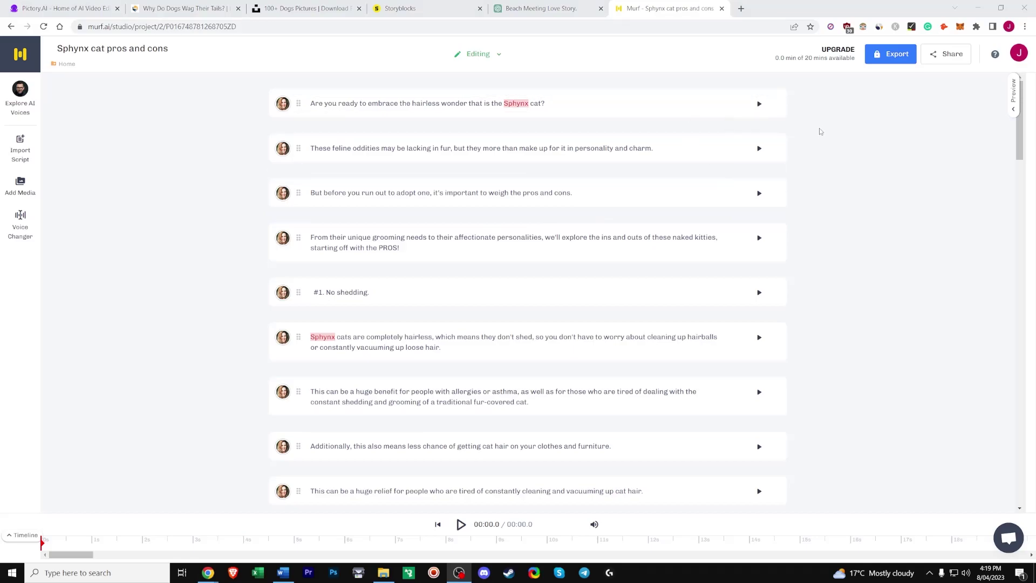
scroll(833, 180, "down", 8)
scroll(868, 234, "up", 10)
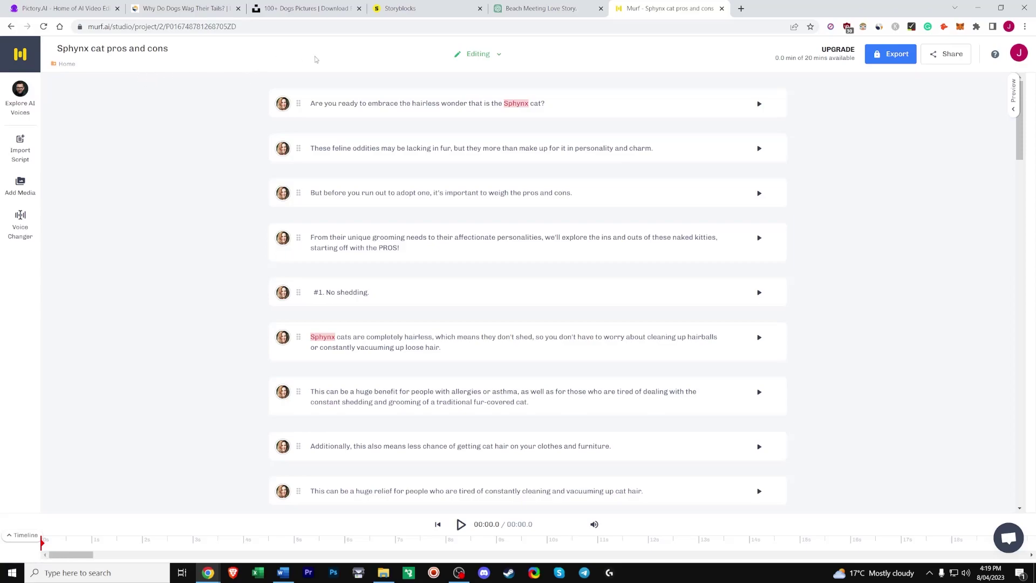
left_click(62, 8)
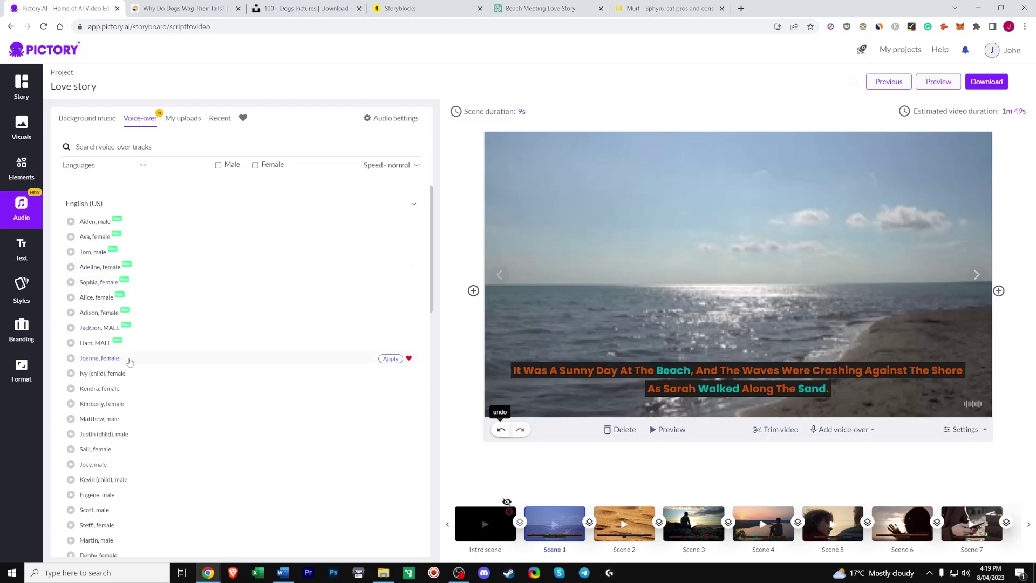
Apply the Joanna, female voice to the Love story video, then switch to Murf.
left_click(385, 360)
left_click(696, 6)
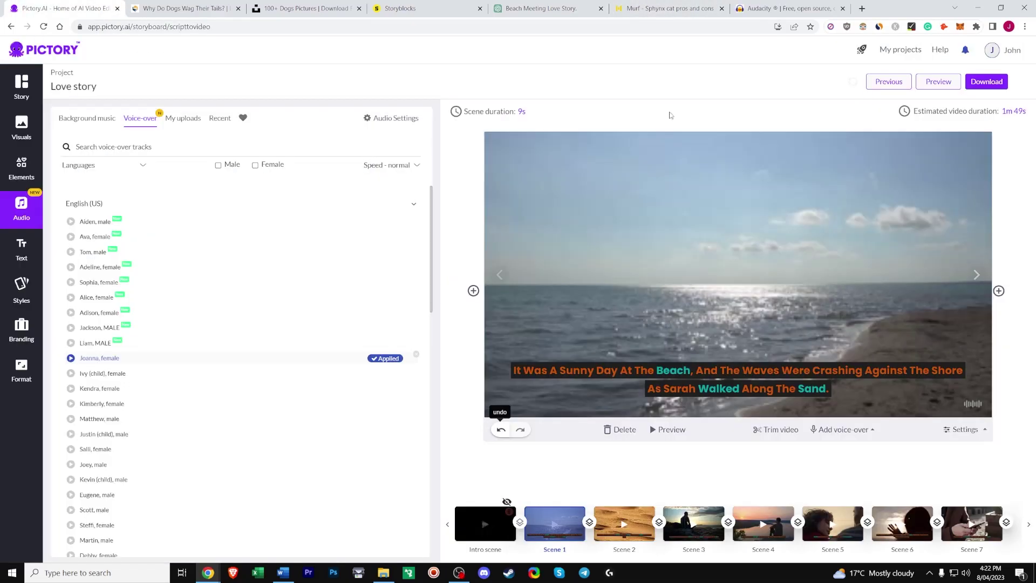
Visit Audacity, return to Pictory, view My uploads voice-overs, then show Background music tracks.
left_click(787, 8)
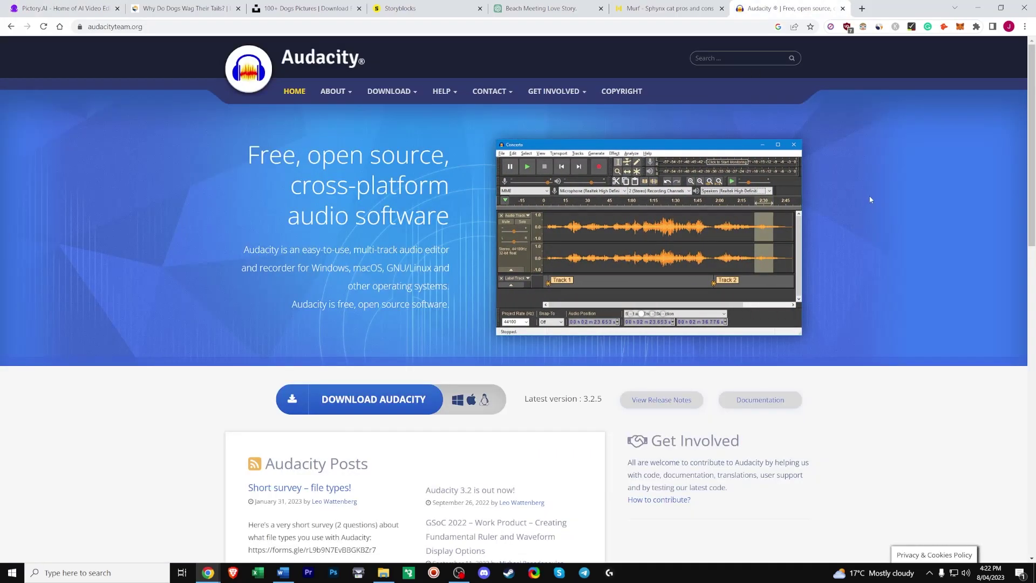
key("ctrl+Tab")
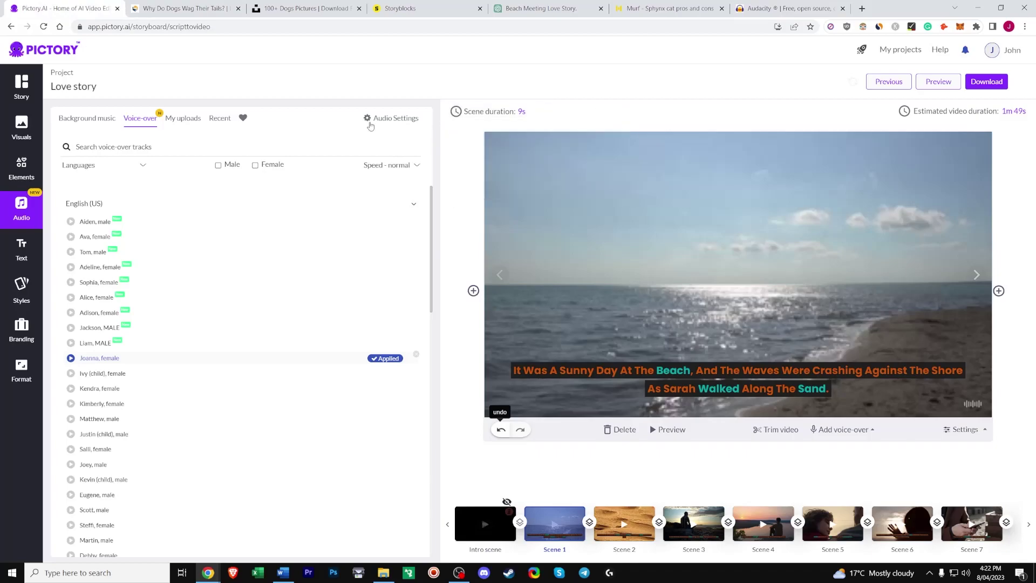
left_click(183, 118)
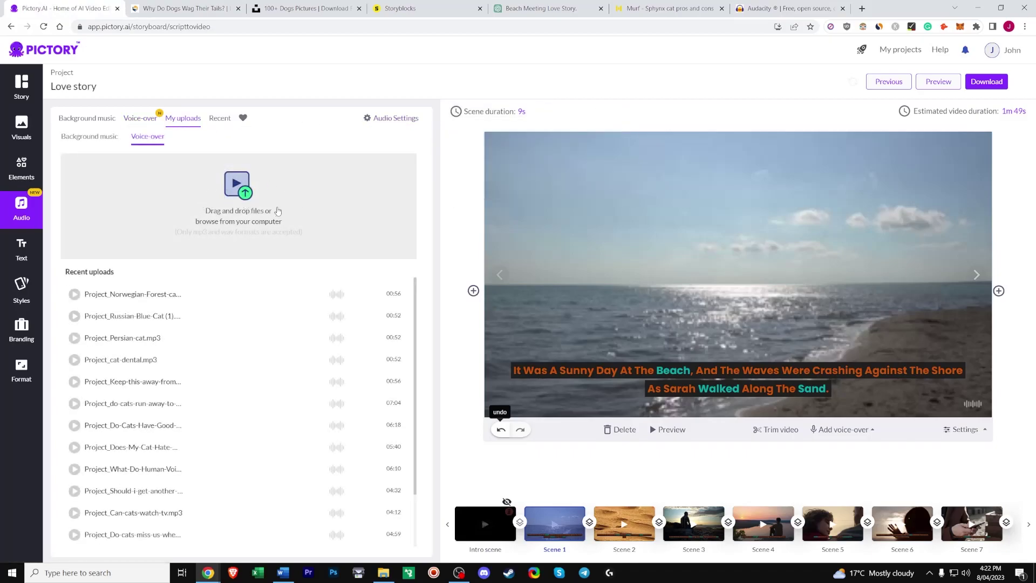
mouse_move(257, 295)
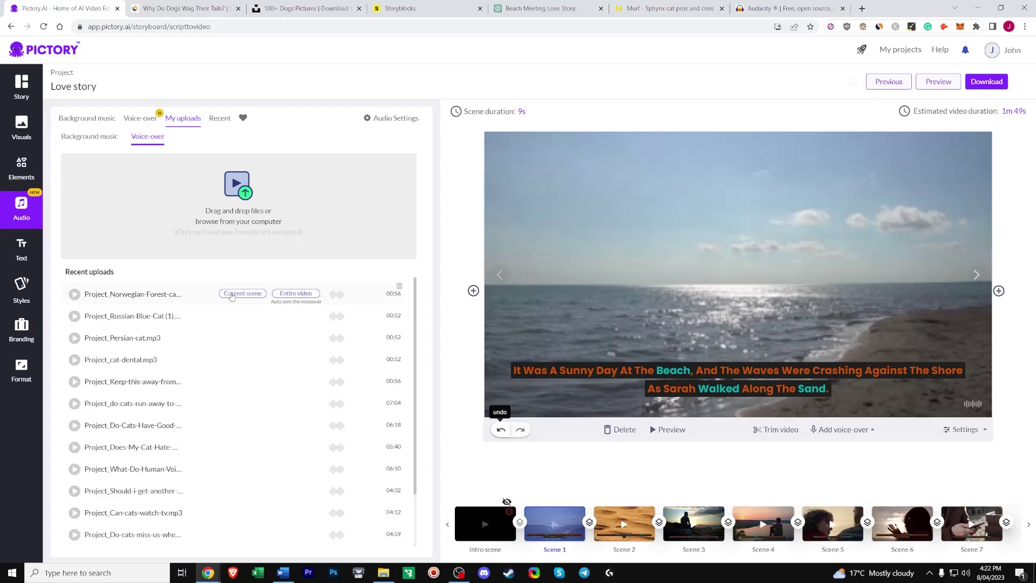
left_click(108, 119)
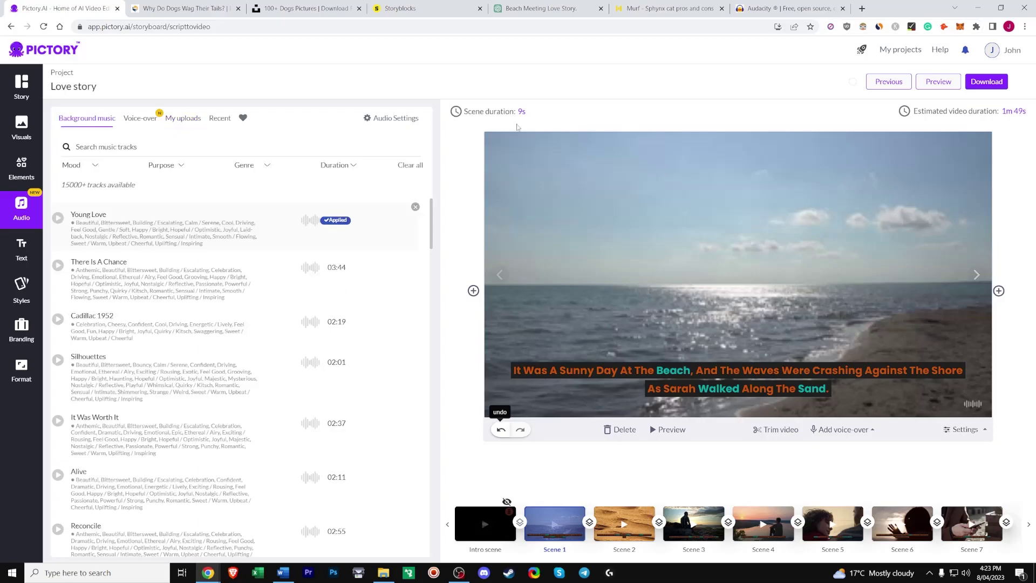
Add a heading to Scene 1 and delete it again.
left_click(30, 262)
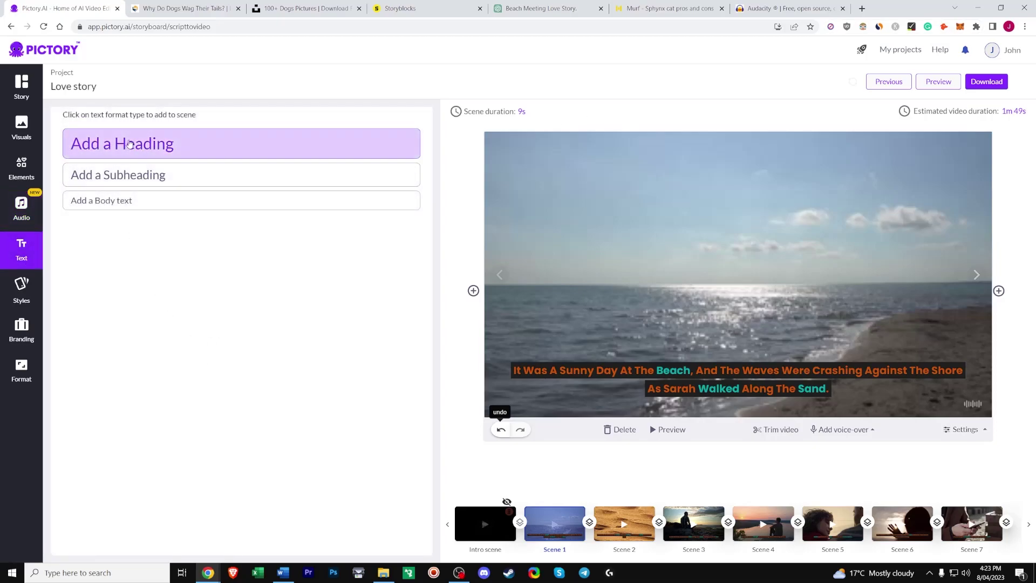
left_click(140, 146)
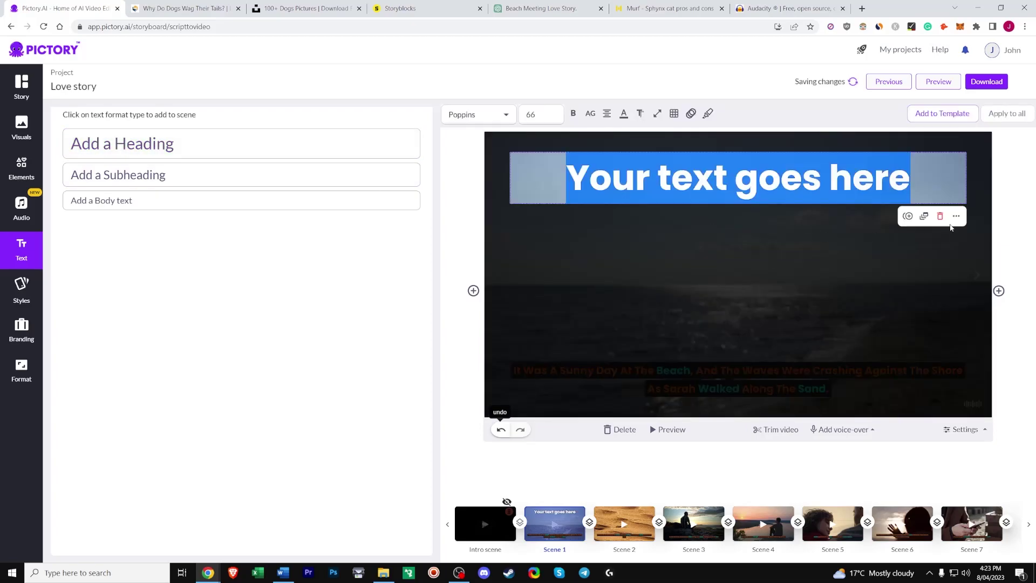
left_click(940, 216)
Try the Intro Style on Scene 1's caption, undo it, and re-enable the intro scene.
left_click(22, 292)
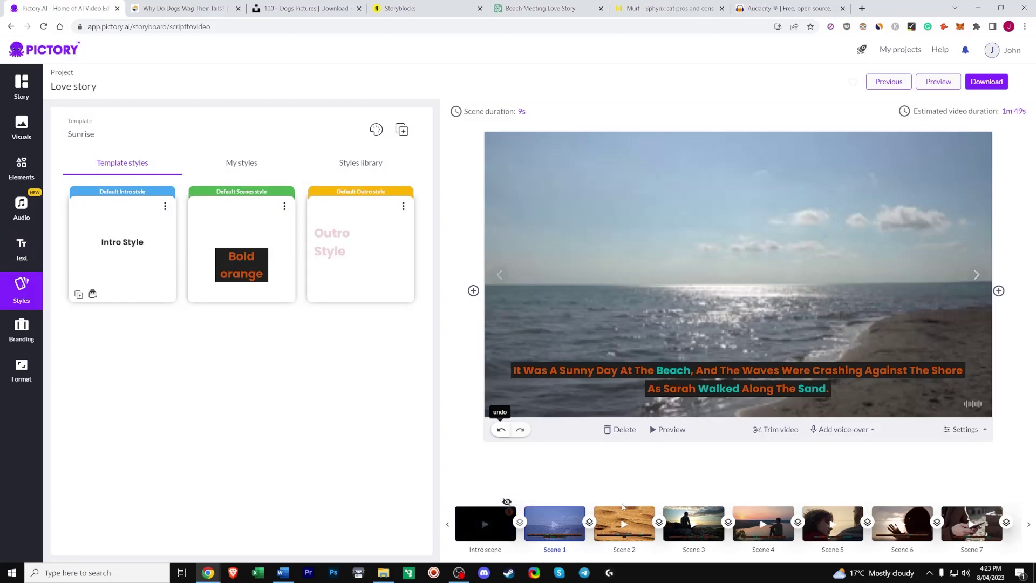
left_click(129, 248)
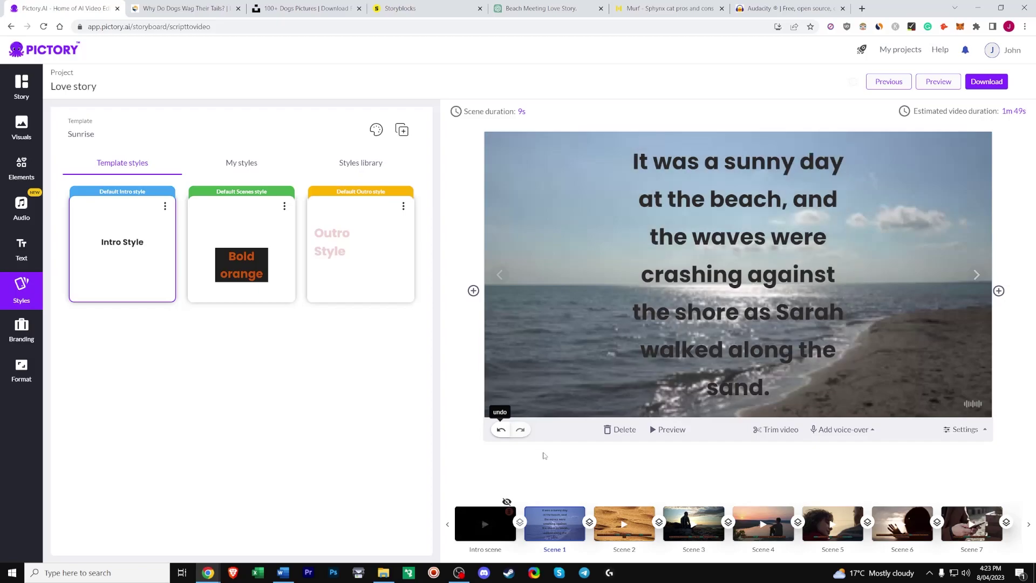
left_click(500, 430)
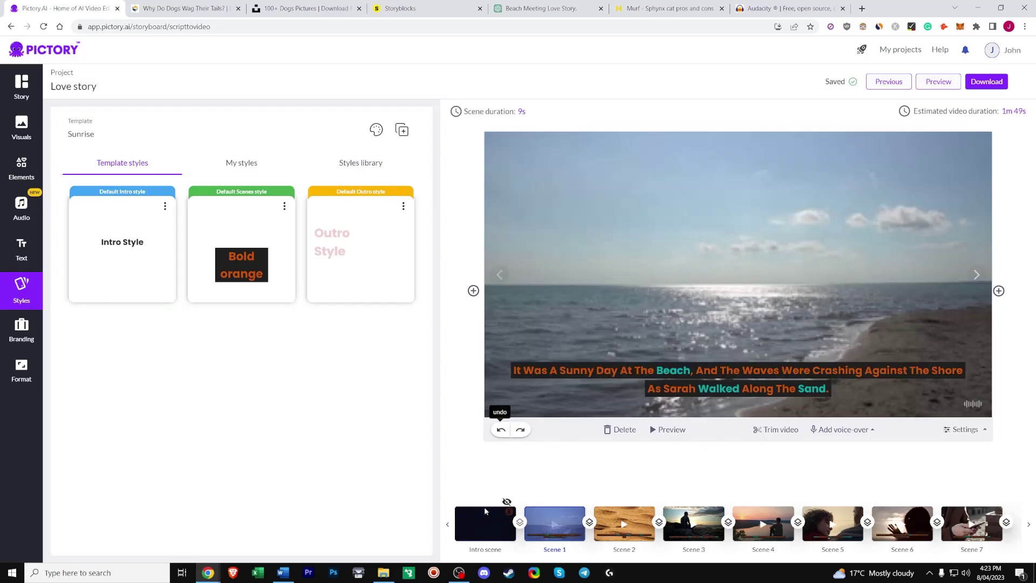
left_click(507, 502)
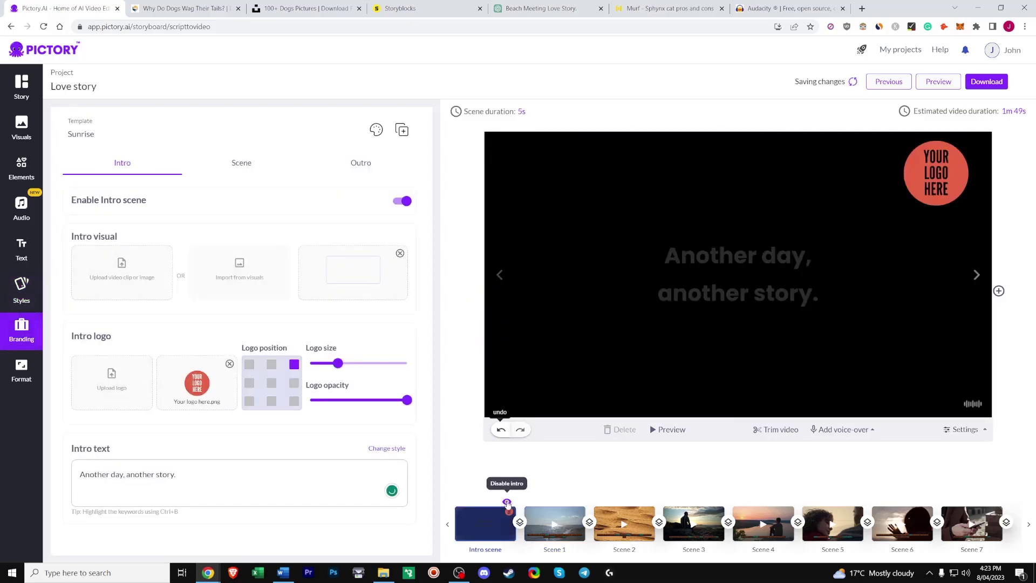
Nudge the intro text in Branding, check Format's resolution and aspect ratio, then return to Audio.
left_click(9, 347)
left_click_drag(689, 268, 712, 262)
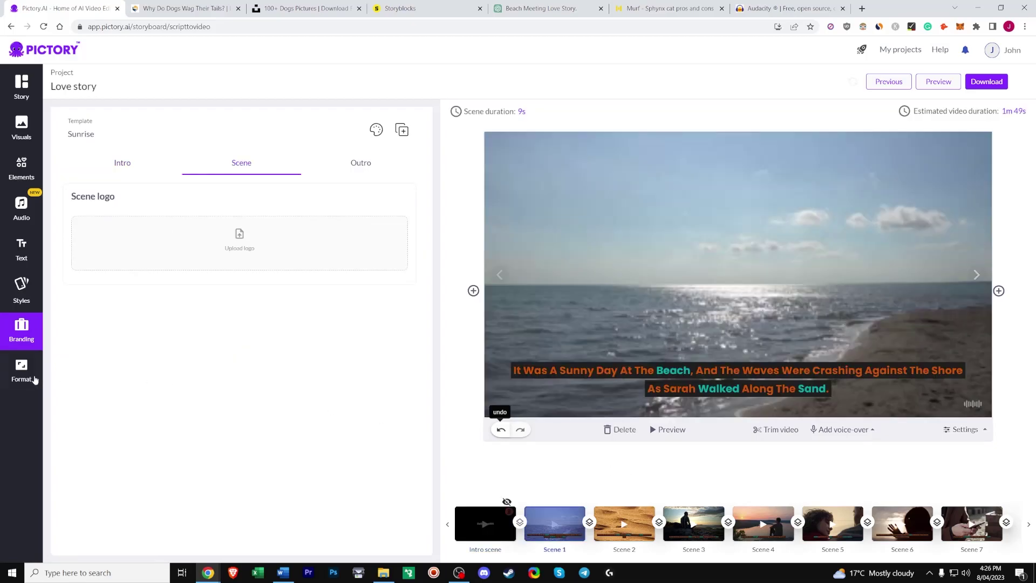
left_click(33, 379)
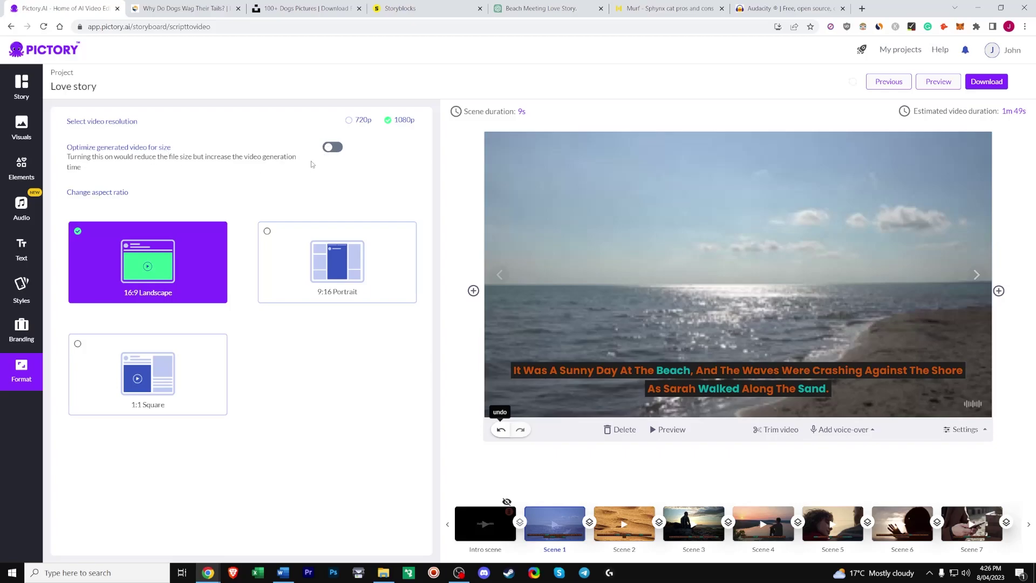
left_click(21, 208)
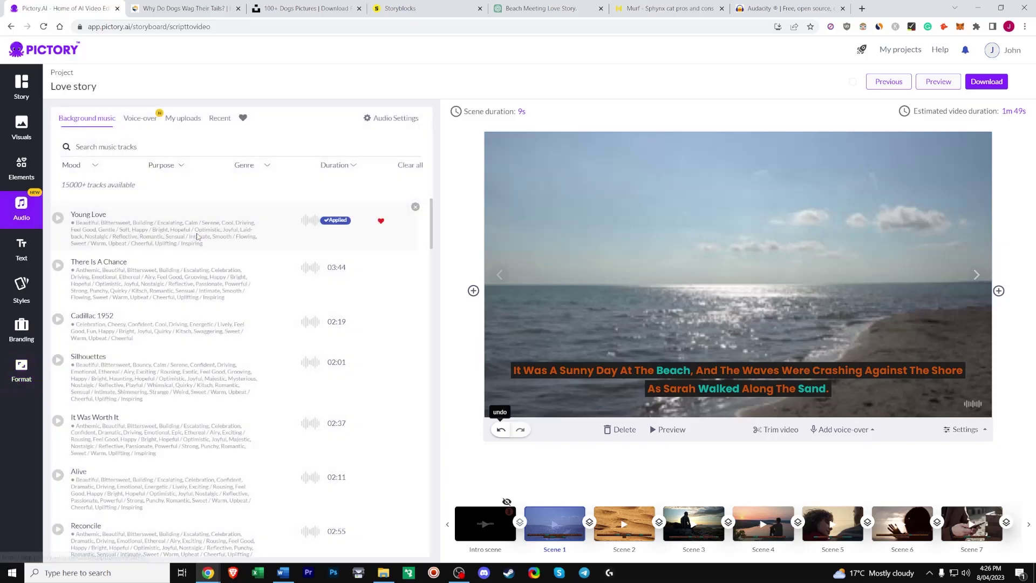
Lower the background music volume in Audio Settings from 10% to 9%.
left_click(392, 118)
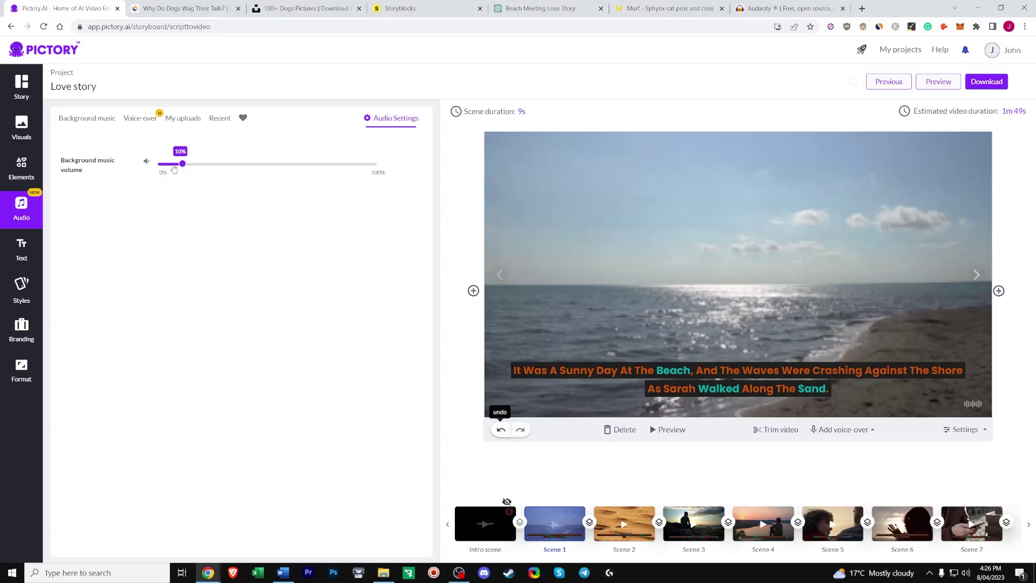
left_click(99, 125)
left_click(143, 132)
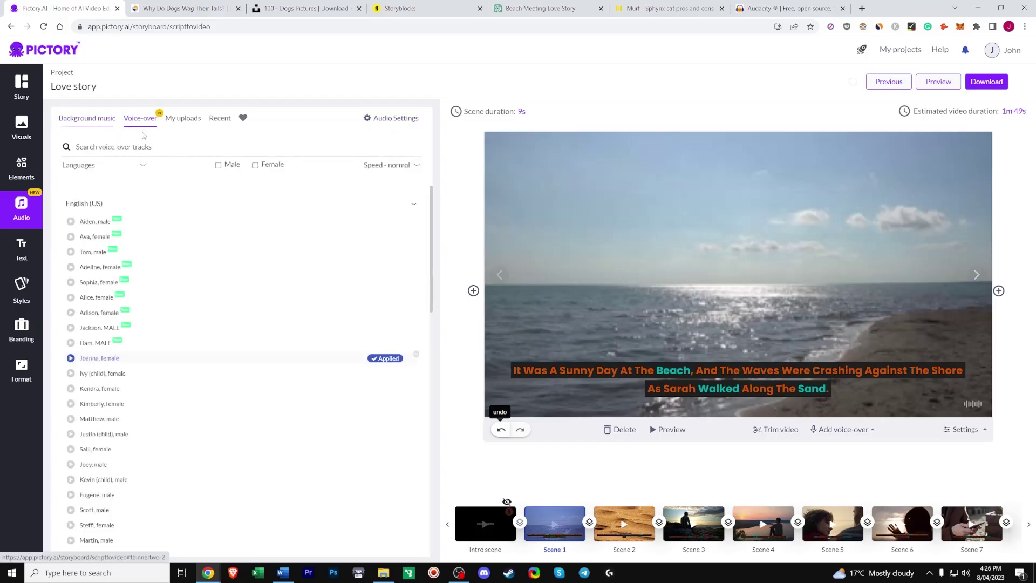
left_click(88, 124)
left_click(389, 119)
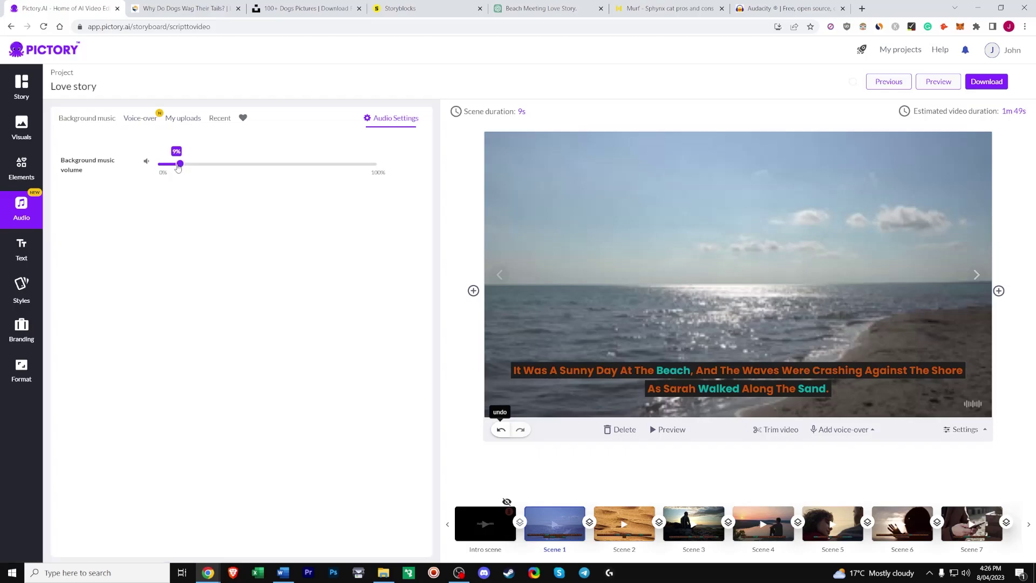
left_click(180, 168)
left_click(103, 120)
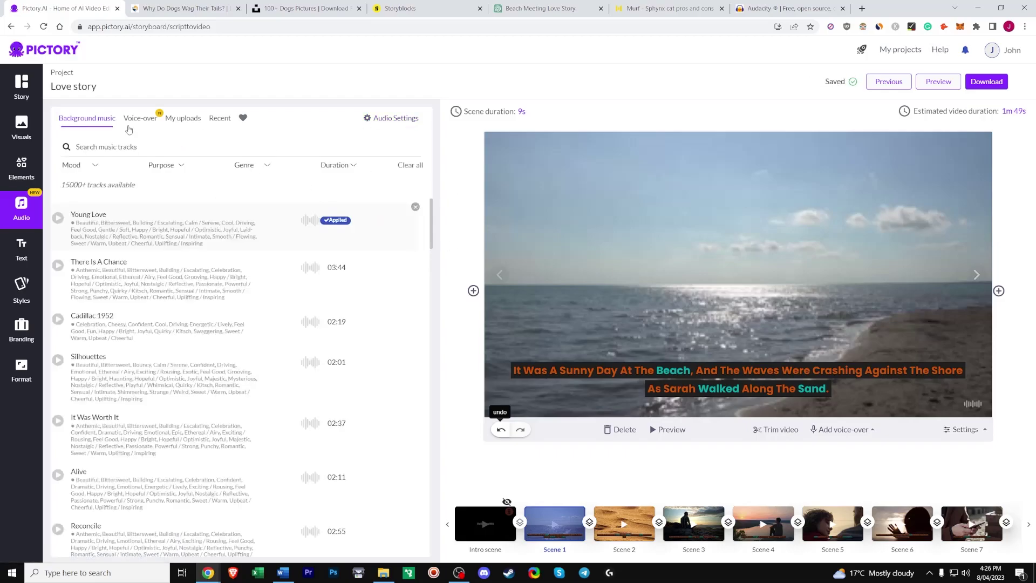
Switch to the Story view to show the scene-by-scene script.
left_click(21, 86)
scroll(313, 398, "down", 5)
scroll(313, 398, "up", 5)
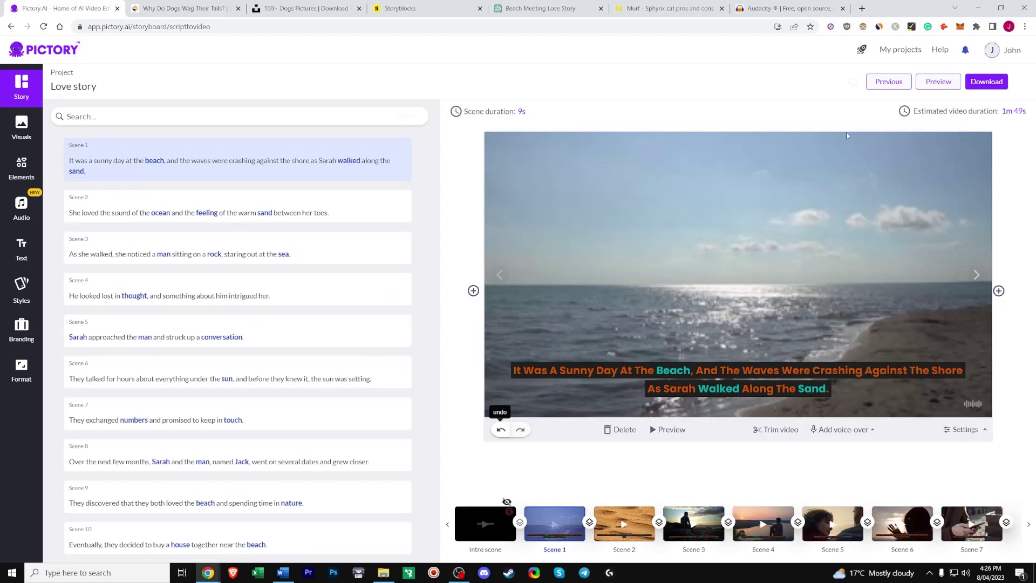
Generate and play a preview of the whole Love story video.
left_click(938, 82)
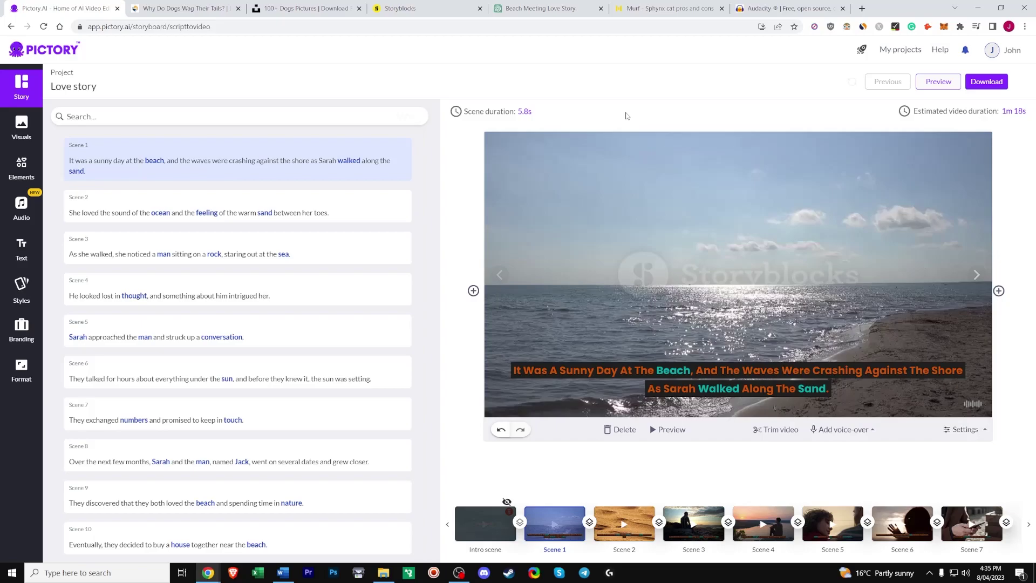
left_click(996, 79)
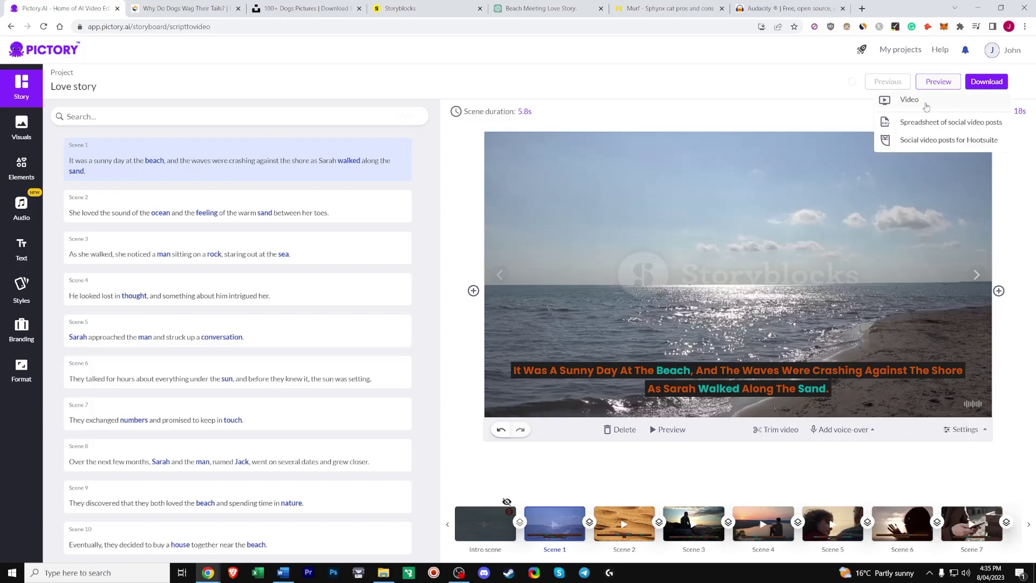